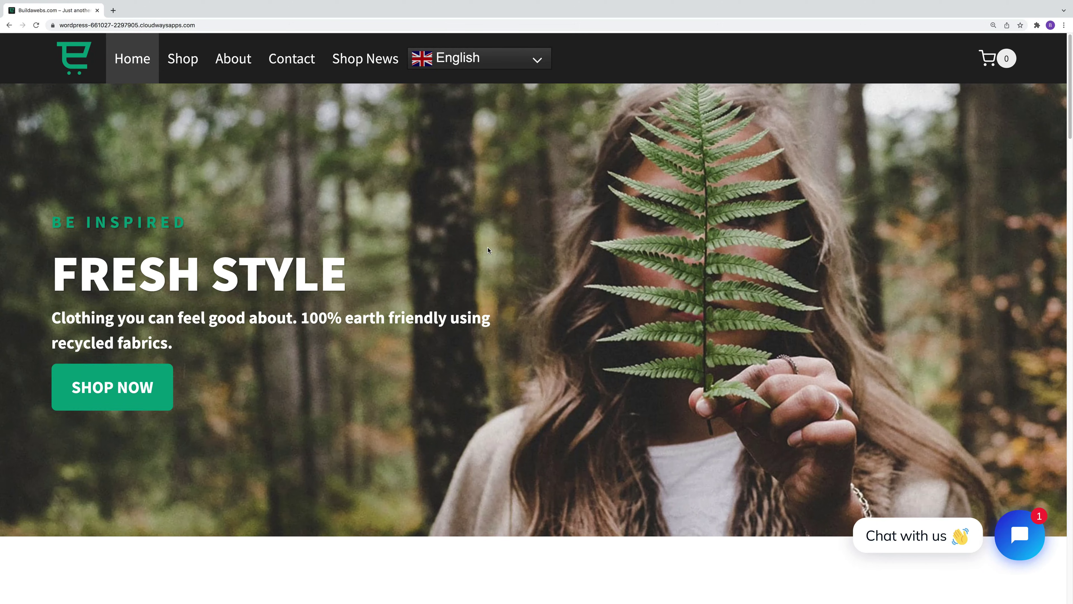
# Add the Album product from the Shop to the basket.
pyautogui.click(188, 61)
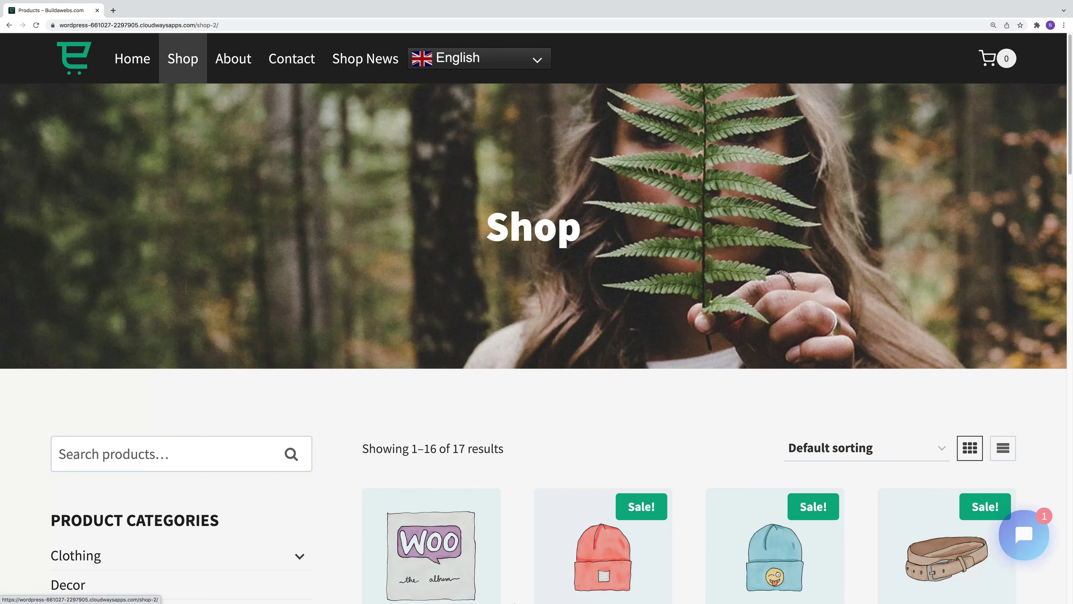
pyautogui.click(457, 536)
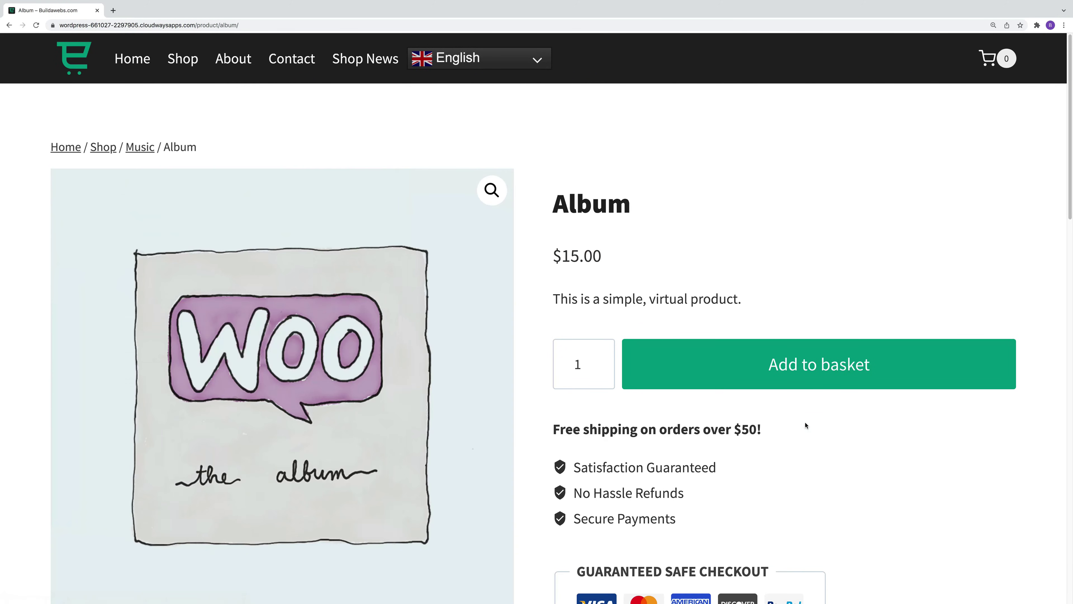
pyautogui.click(797, 376)
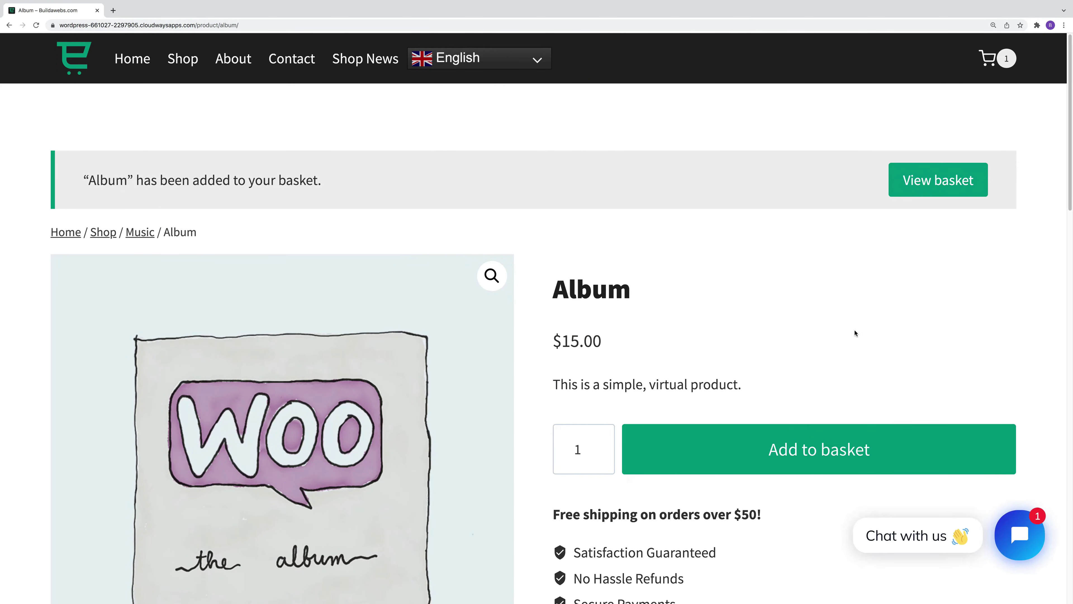
# View the basket, proceed to checkout and scroll through the checkout form.
pyautogui.click(949, 178)
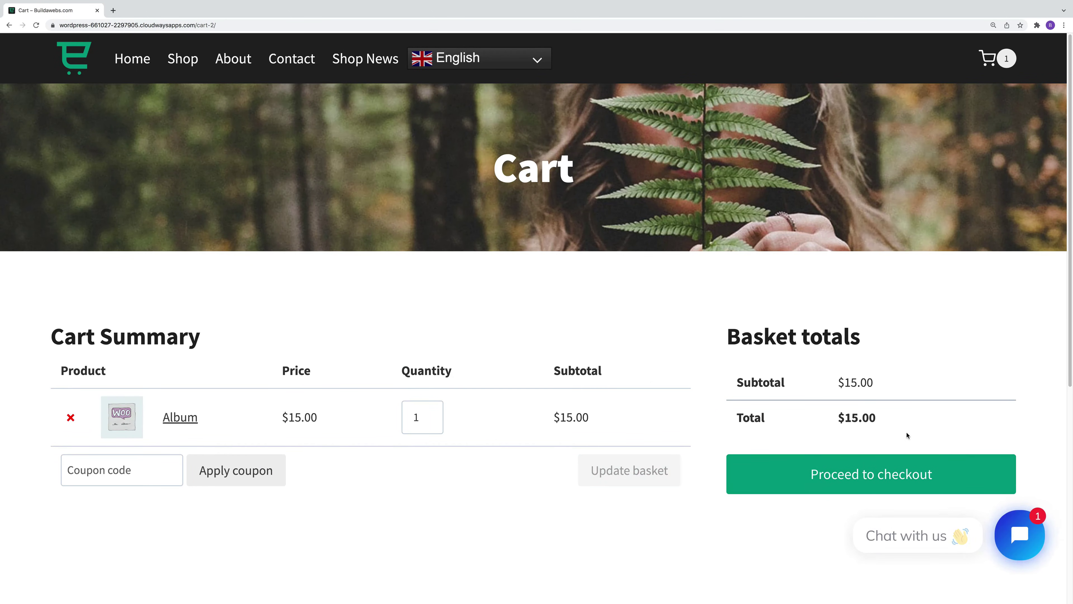
pyautogui.click(880, 479)
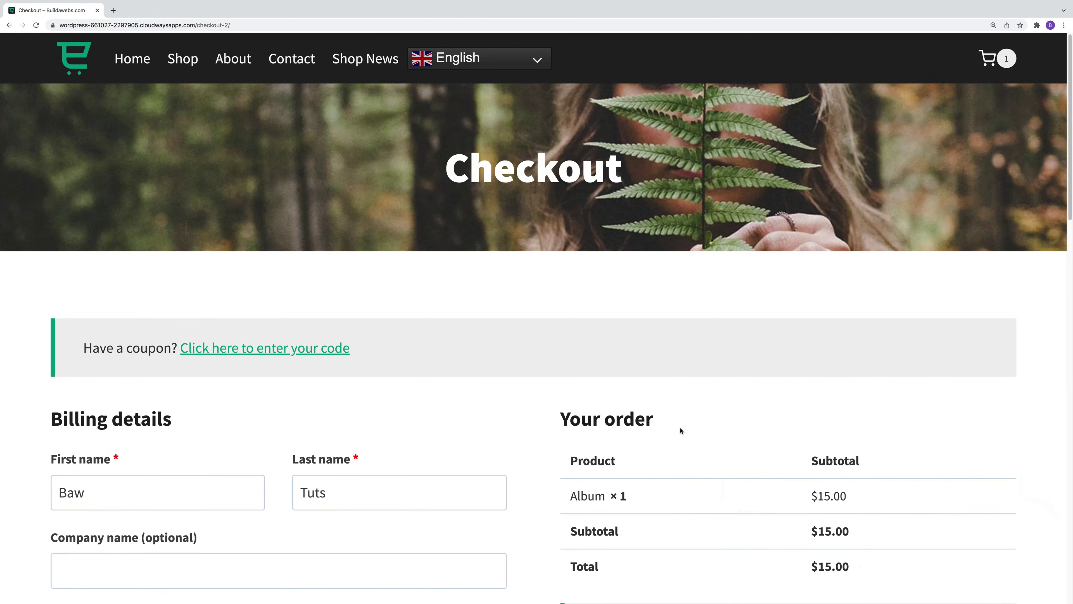
pyautogui.scroll(-5, 615, 448)
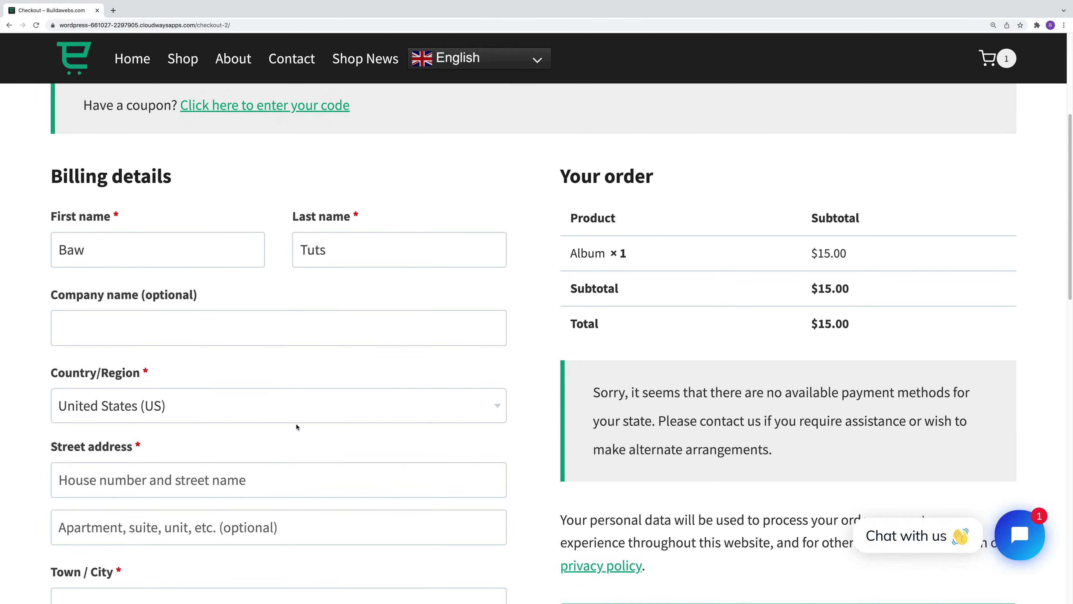
pyautogui.scroll(-2, 312, 422)
pyautogui.scroll(-10, 217, 393)
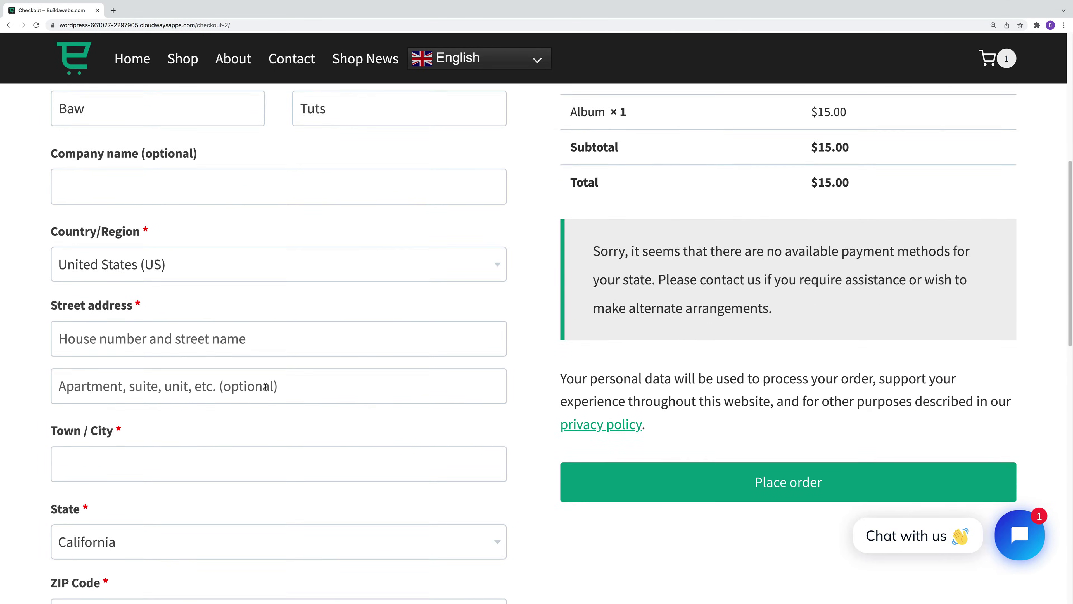
pyautogui.scroll(10, 243, 406)
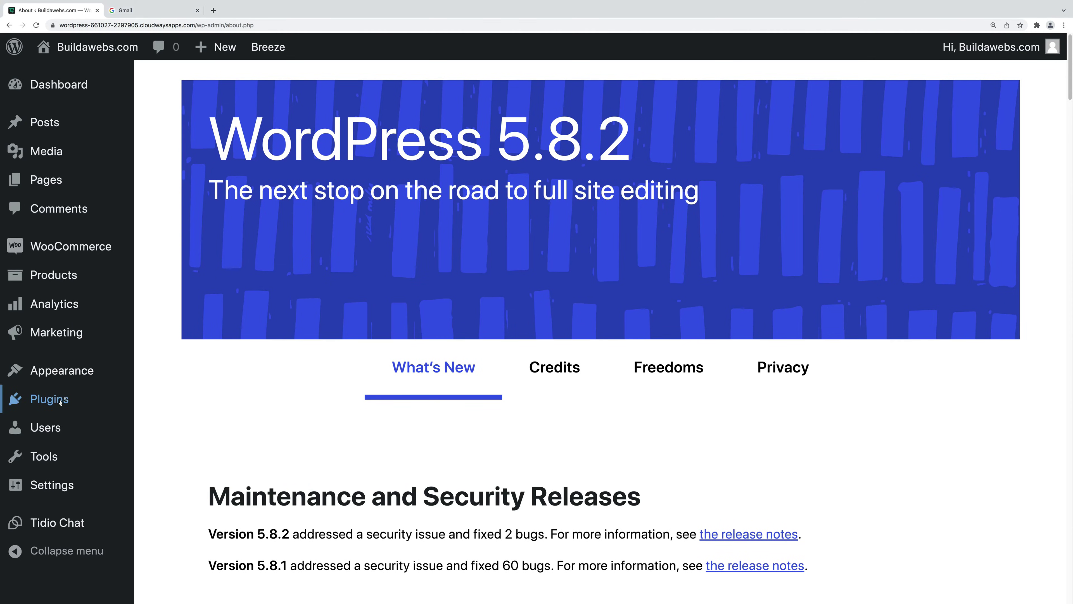
# Search new plugins for 'nextend', then install and activate Nextend Social Login.
pyautogui.moveTo(81, 402)
pyautogui.click(175, 428)
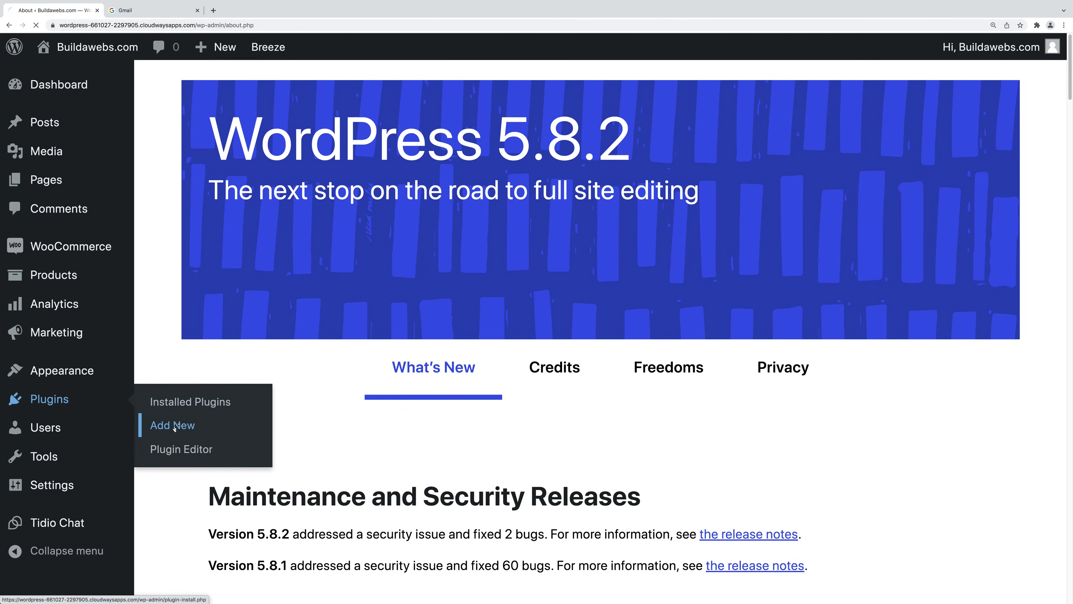
pyautogui.click(858, 141)
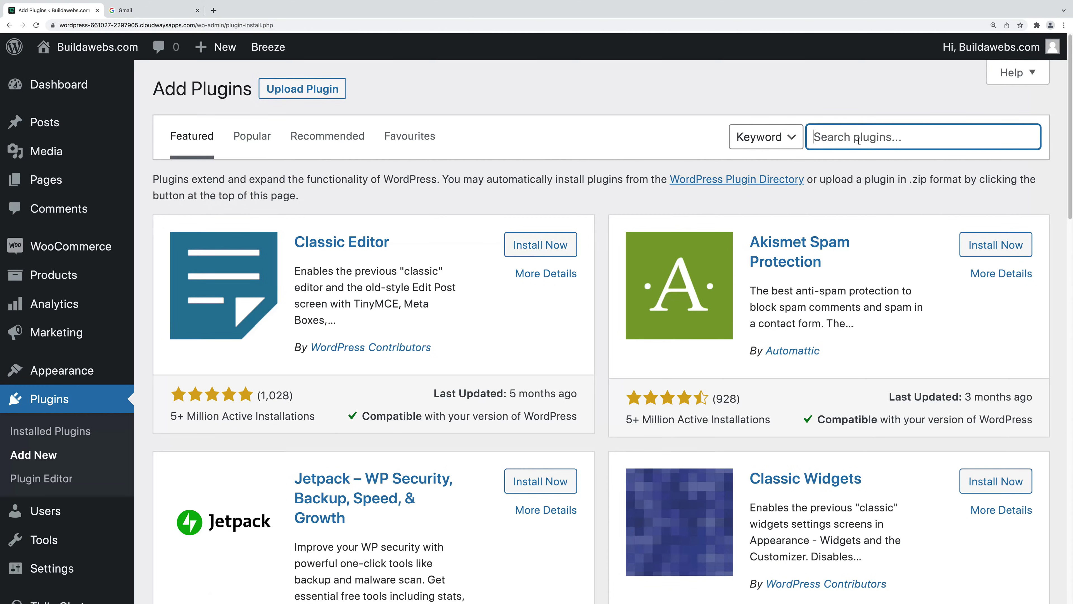
pyautogui.write('nextend')
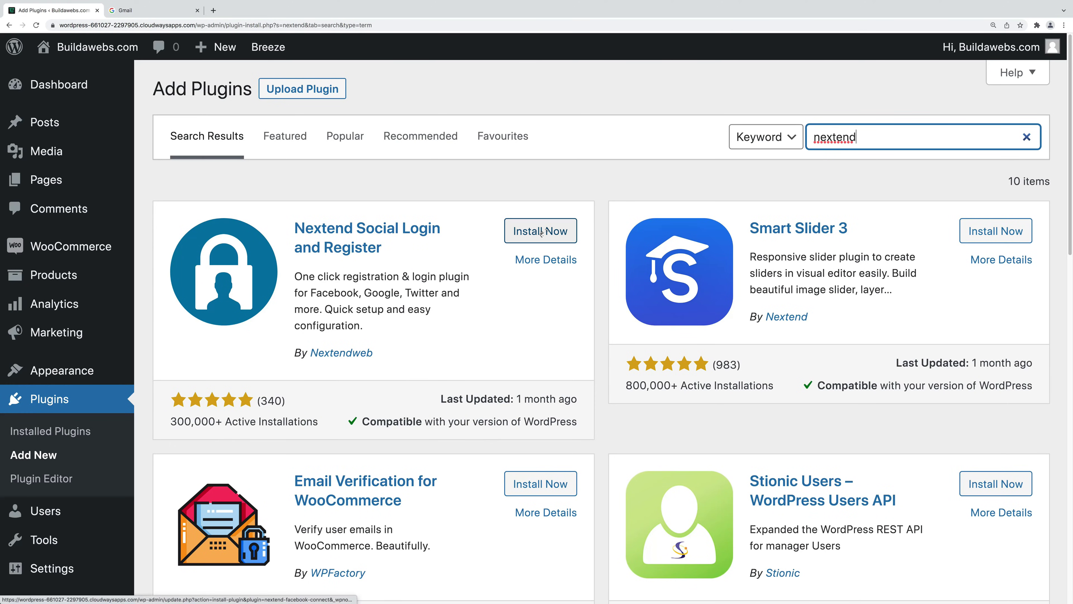
pyautogui.click(542, 232)
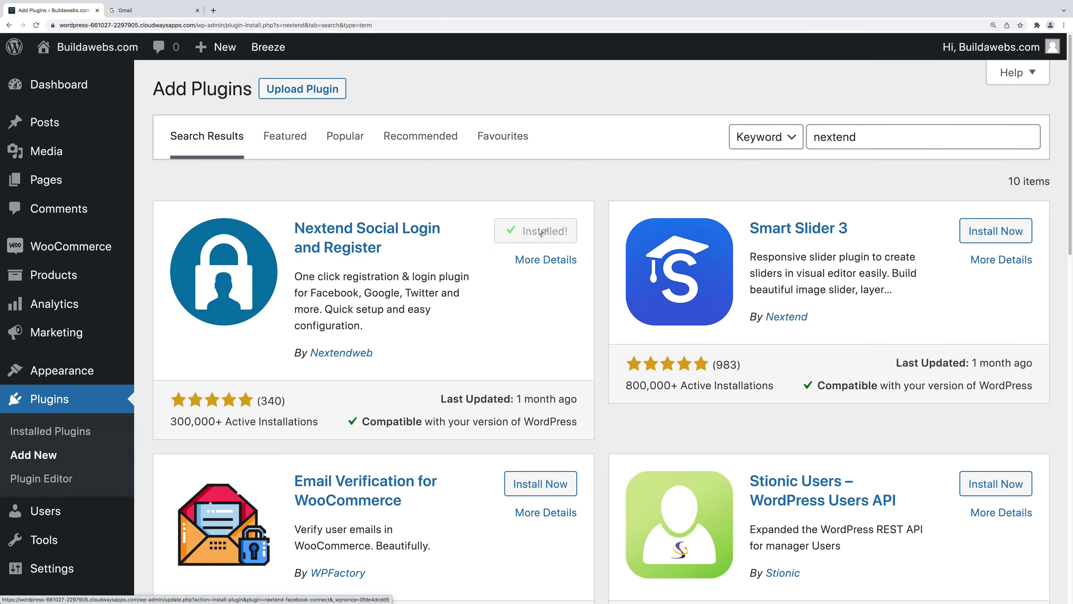
pyautogui.click(542, 233)
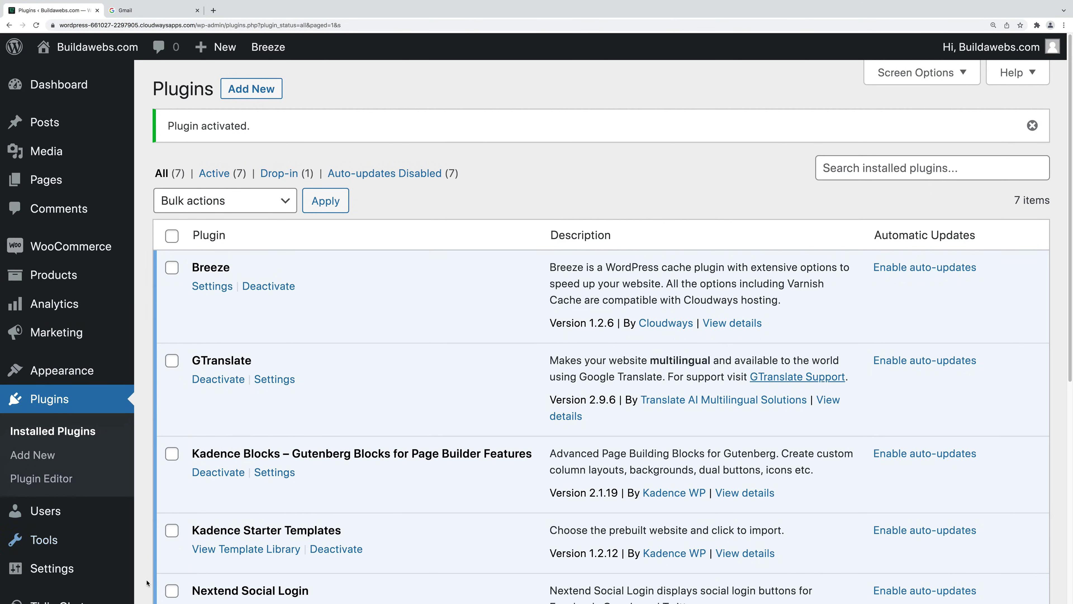
# Open Settings > Nextend Social Login and start Getting Started on the Facebook card.
pyautogui.moveTo(88, 576)
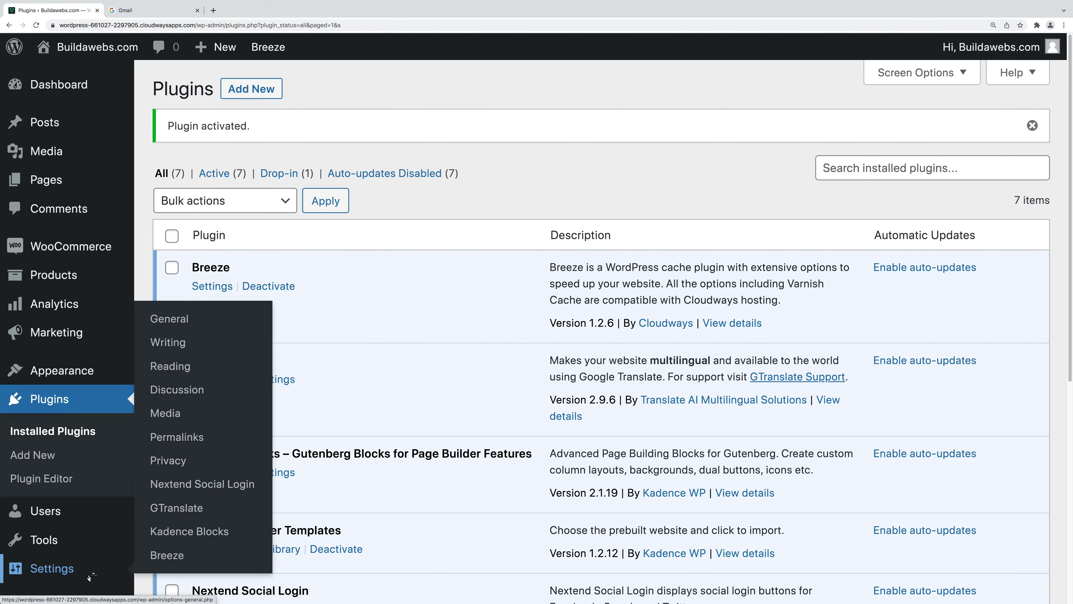
pyautogui.click(218, 484)
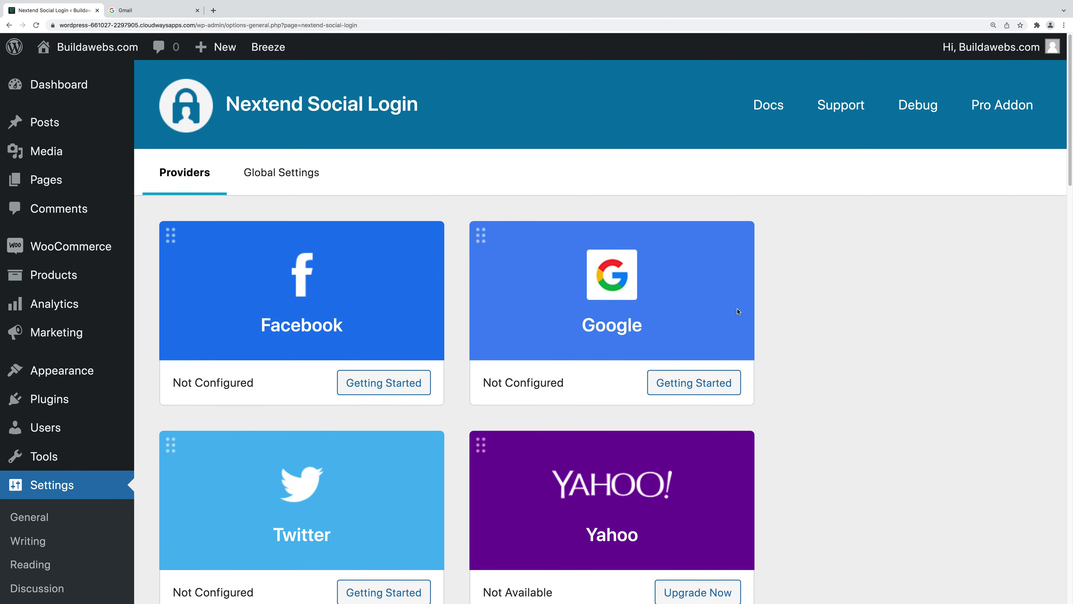
pyautogui.click(393, 383)
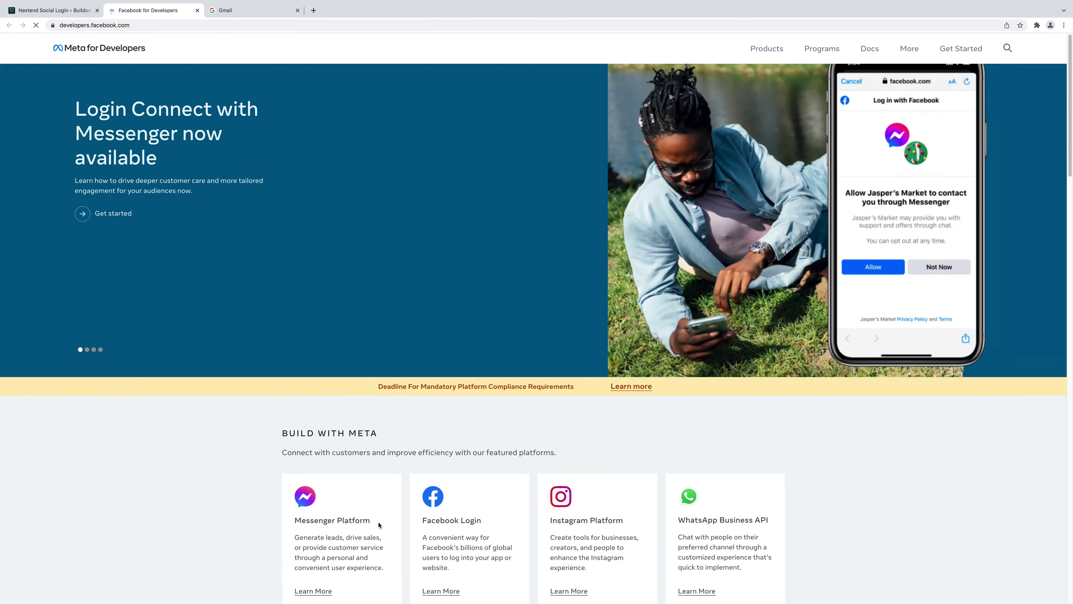
# Start developer registration, accept the terms, and send a verification SMS to the mobile number.
pyautogui.click(964, 48)
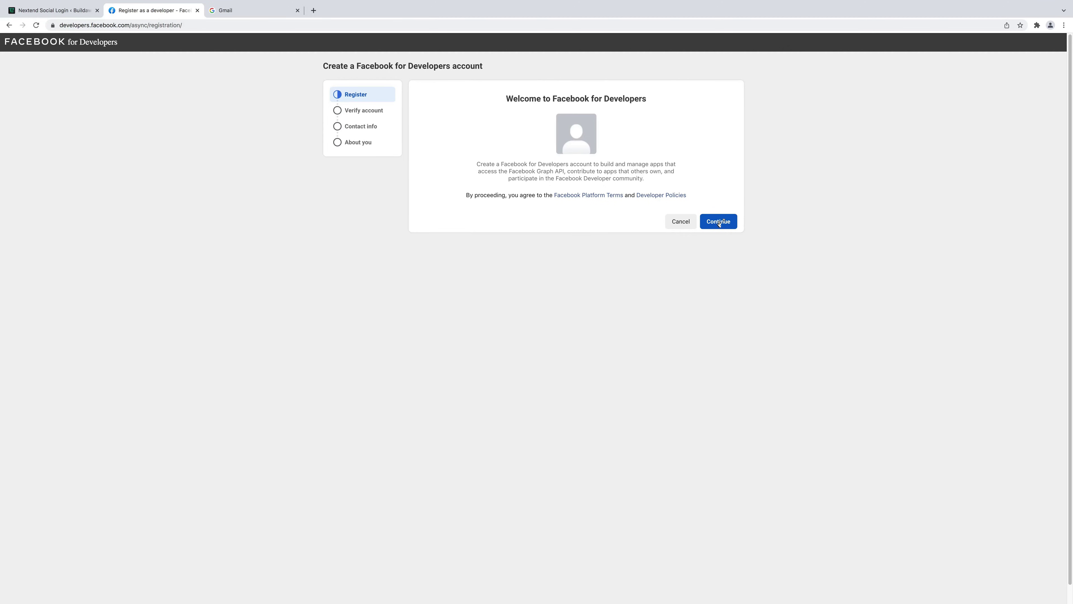
pyautogui.click(721, 224)
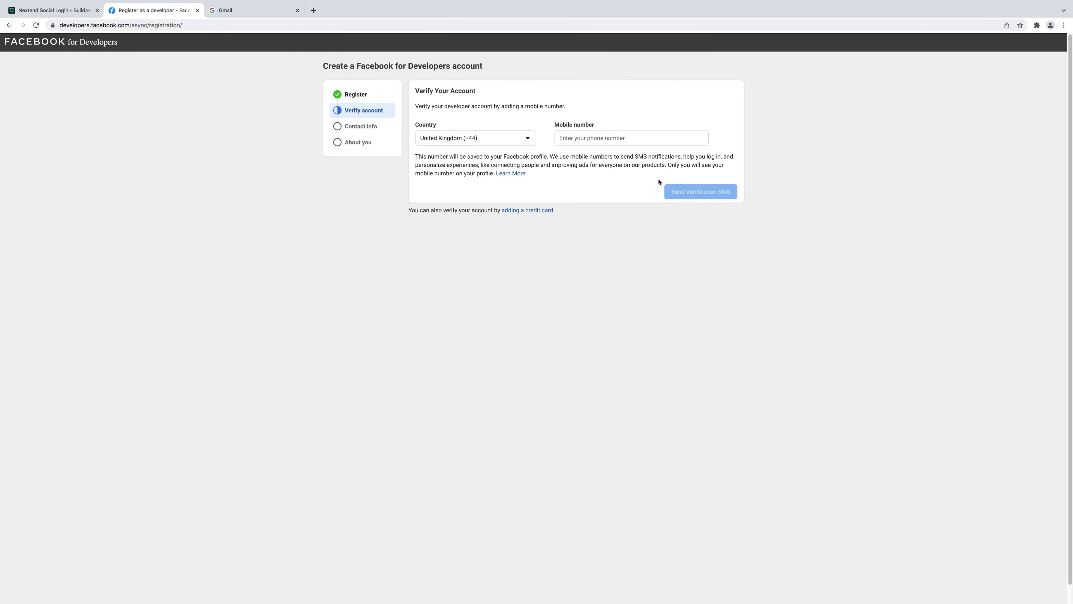
pyautogui.click(615, 139)
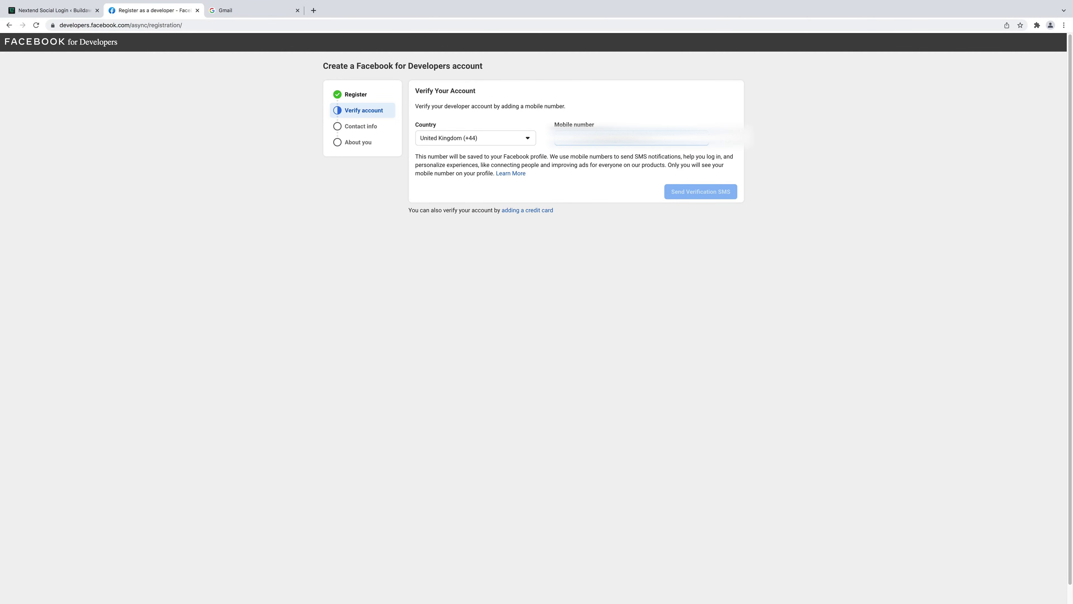
pyautogui.write('0')
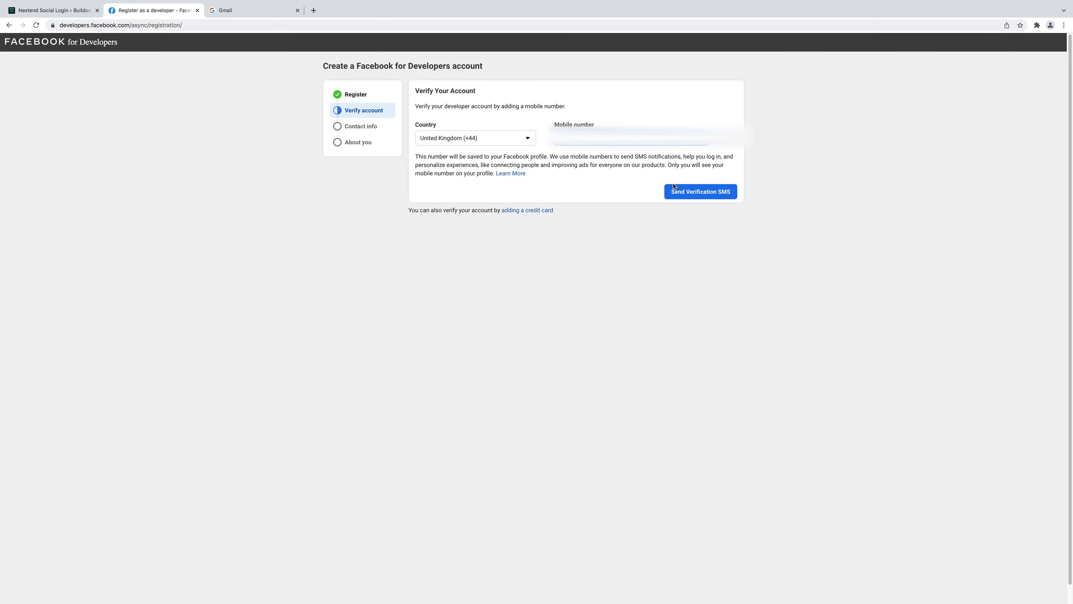
pyautogui.click(688, 193)
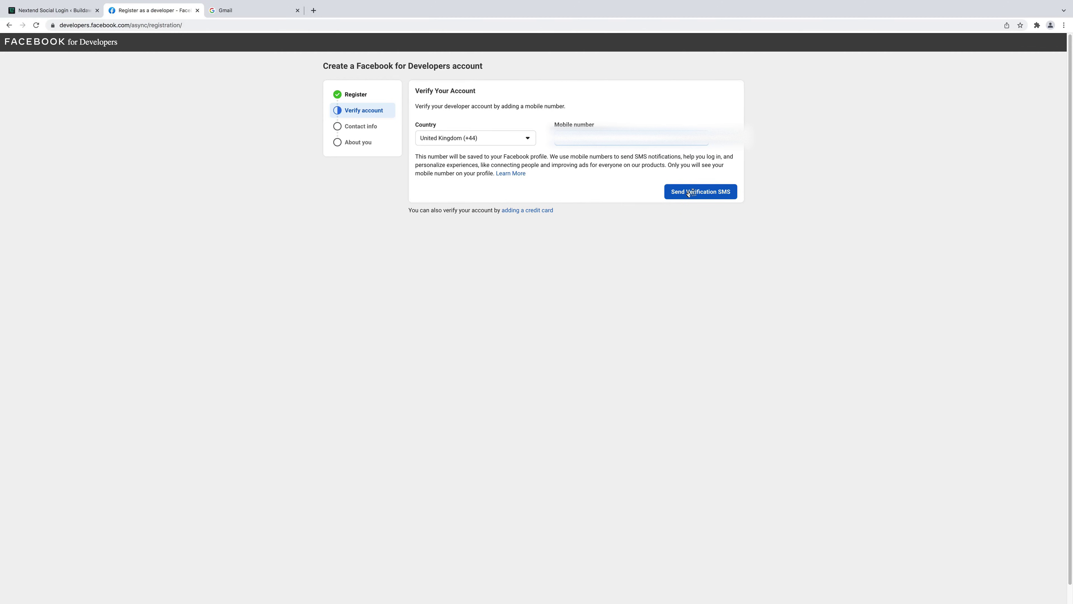
pyautogui.click(689, 193)
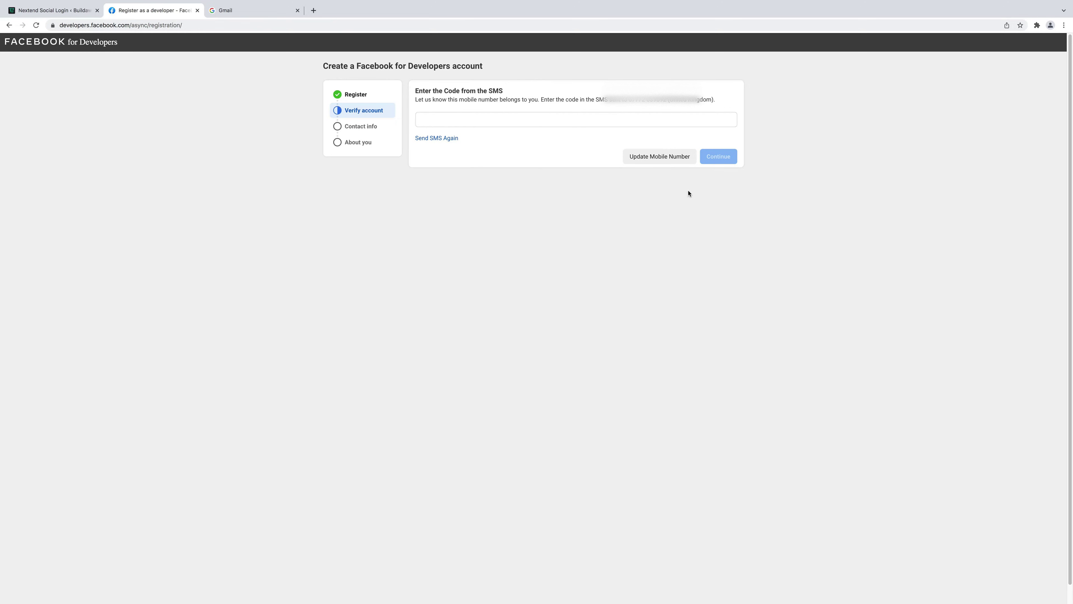
# Enter and submit the SMS verification code.
pyautogui.click(509, 119)
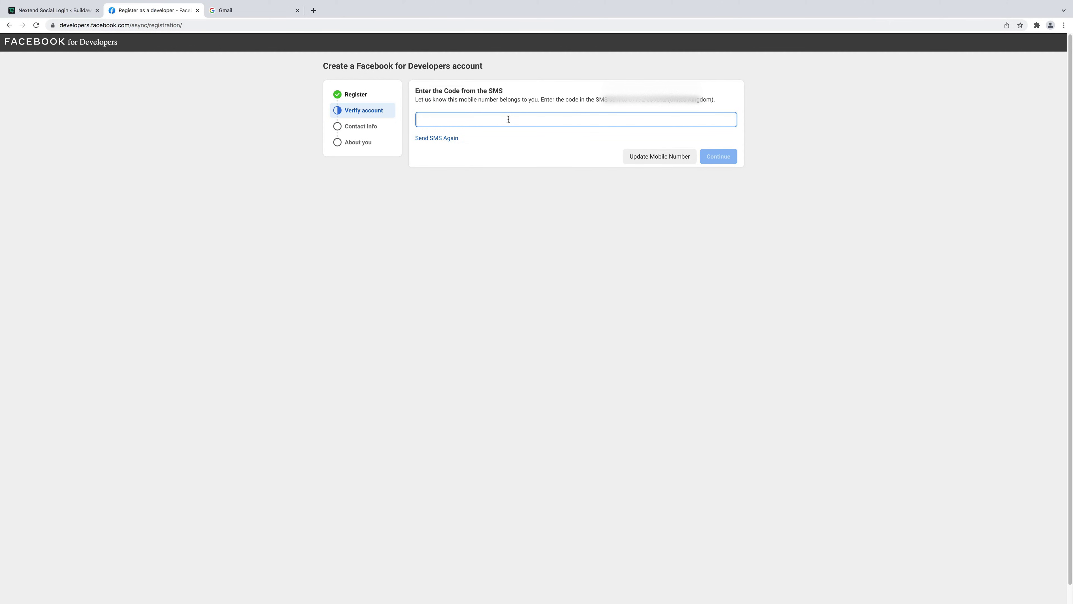
pyautogui.click(718, 157)
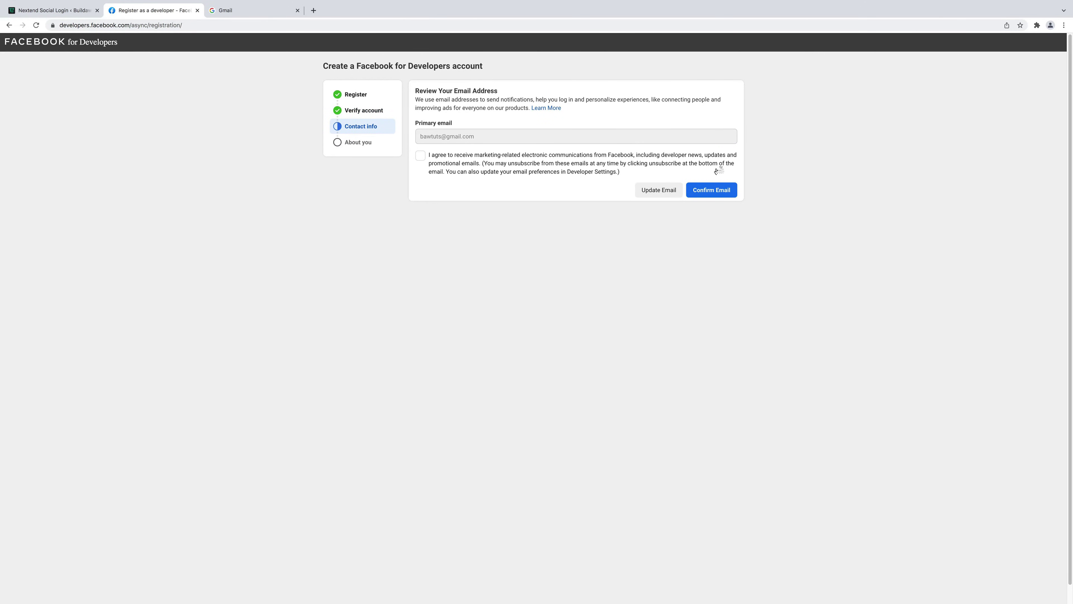
# Confirm the primary email, choose Owner/Founder, and complete the registration.
pyautogui.click(713, 192)
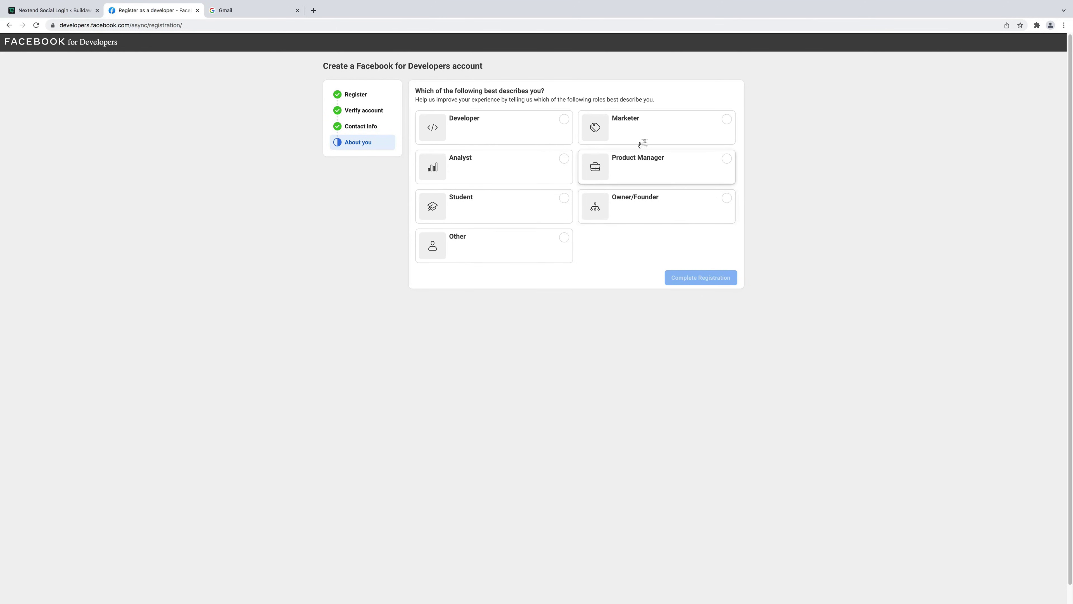
pyautogui.click(662, 206)
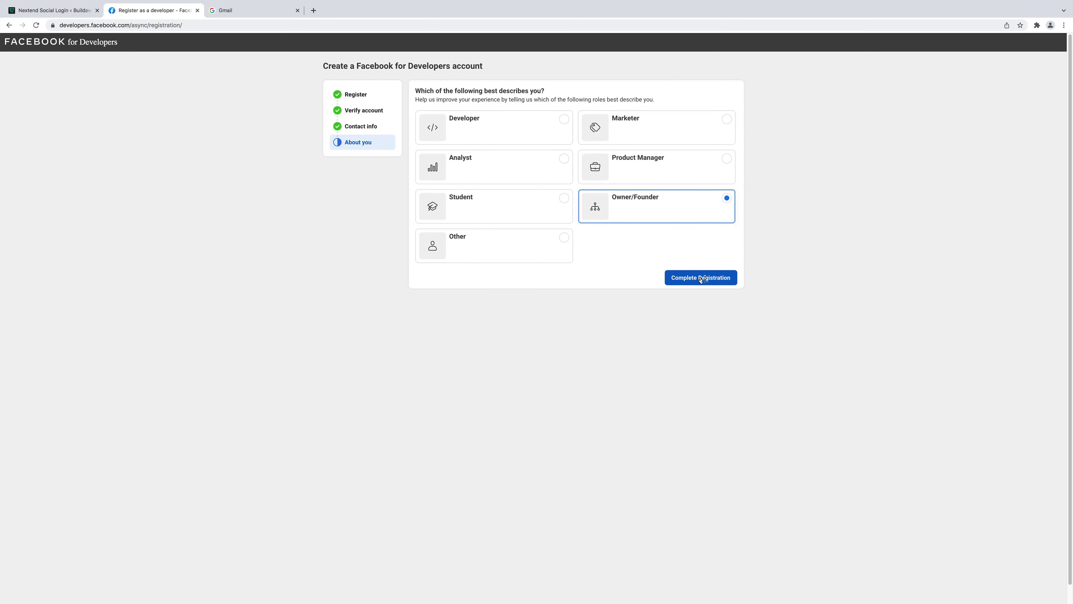
pyautogui.click(701, 278)
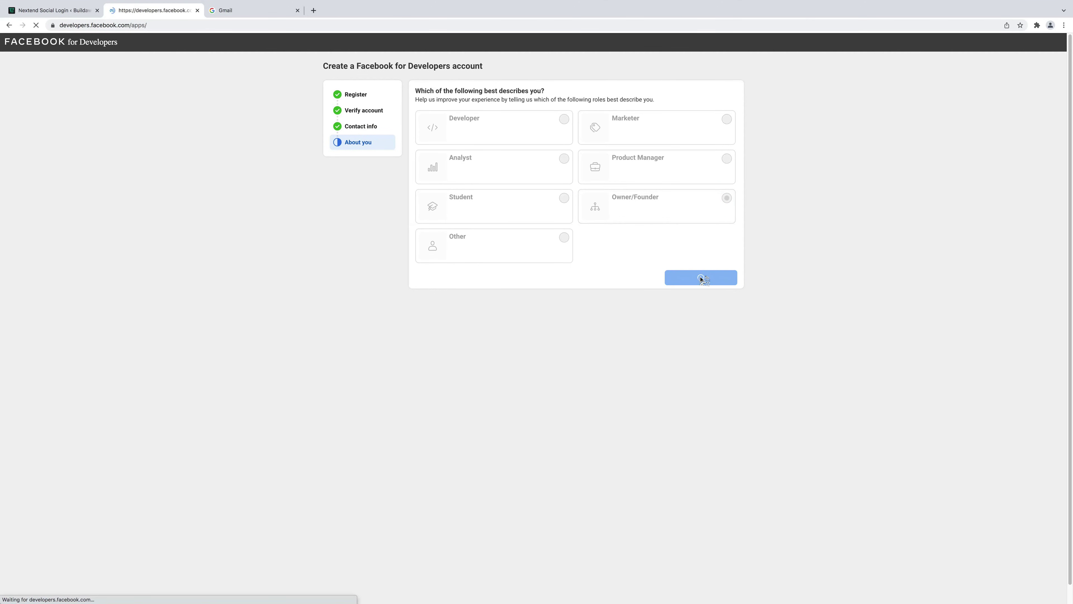
pyautogui.click(597, 299)
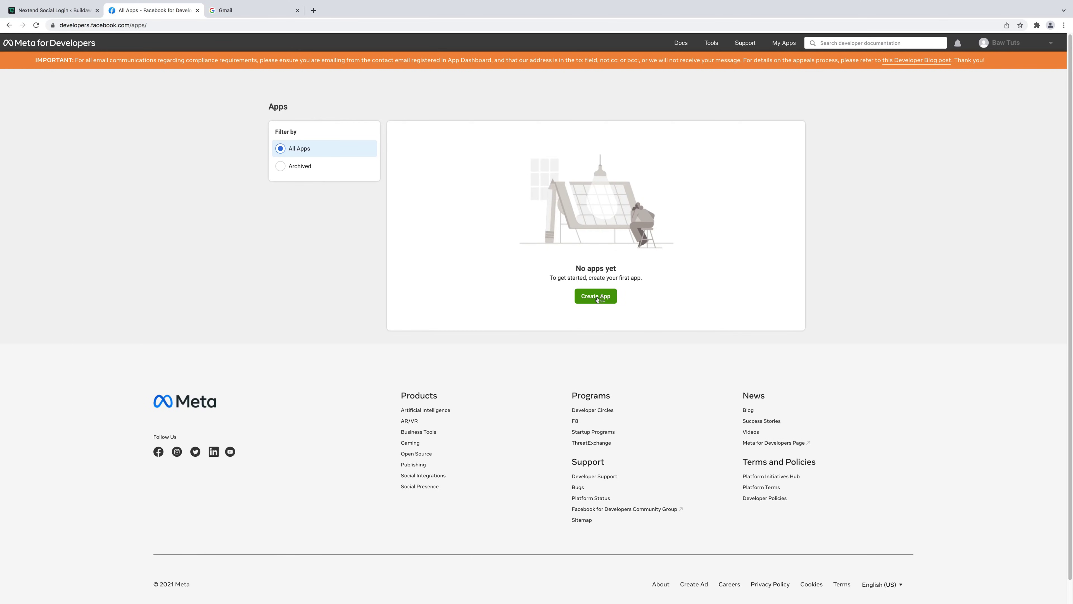
# Create a Consumer-type app named 'Buildawebs', confirming with the account password.
pyautogui.click(595, 296)
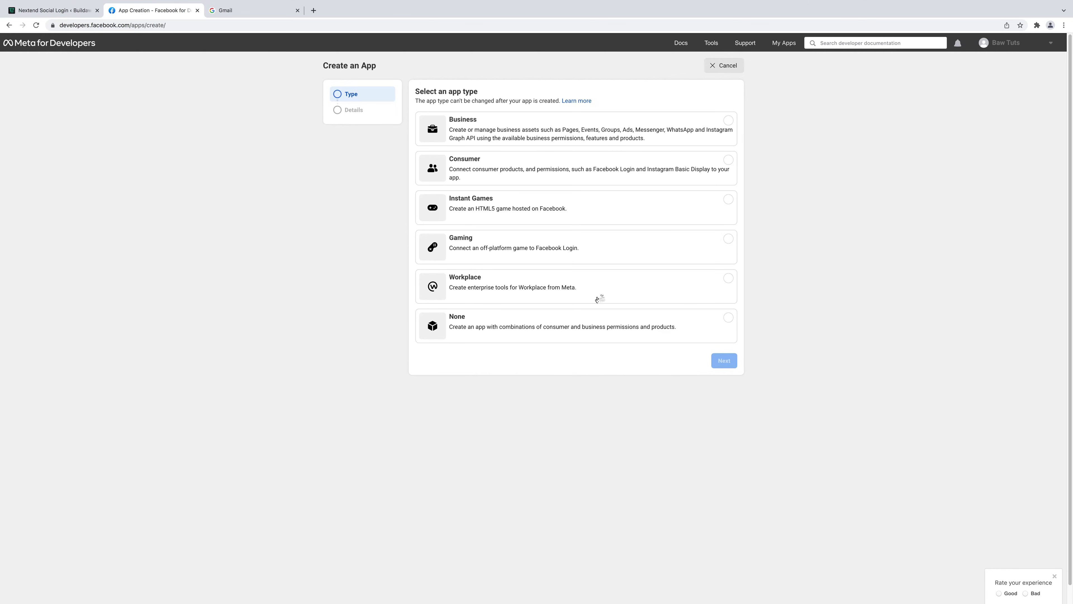
pyautogui.click(544, 170)
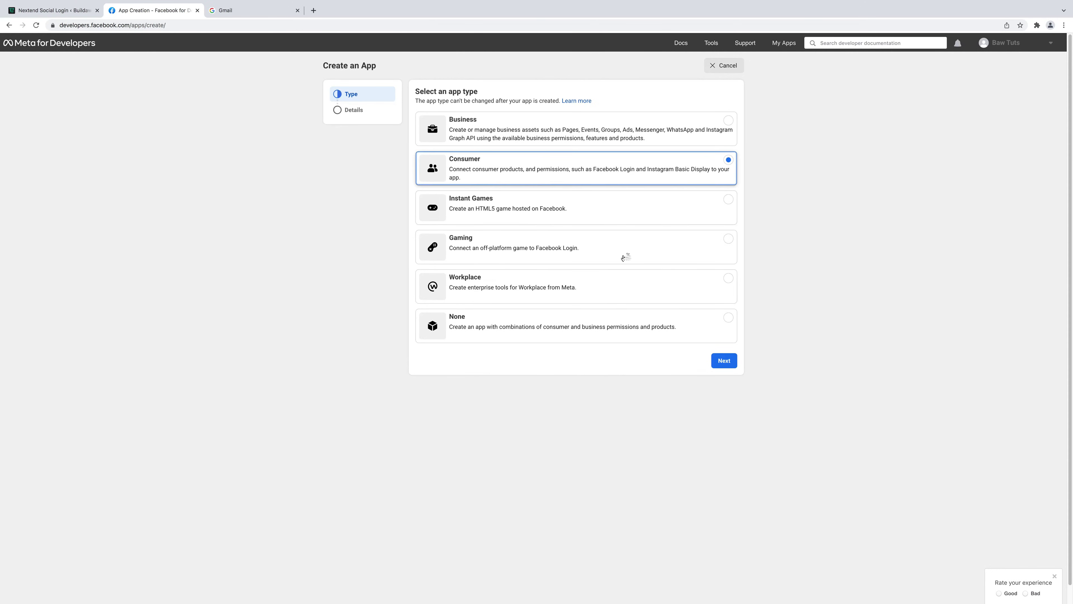
pyautogui.click(727, 364)
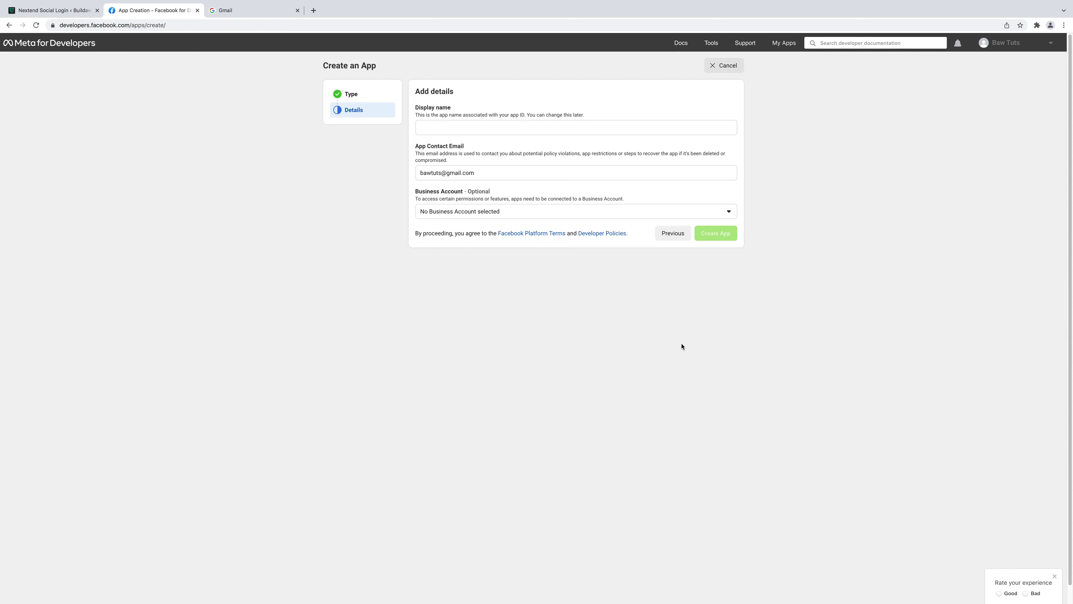
pyautogui.click(464, 128)
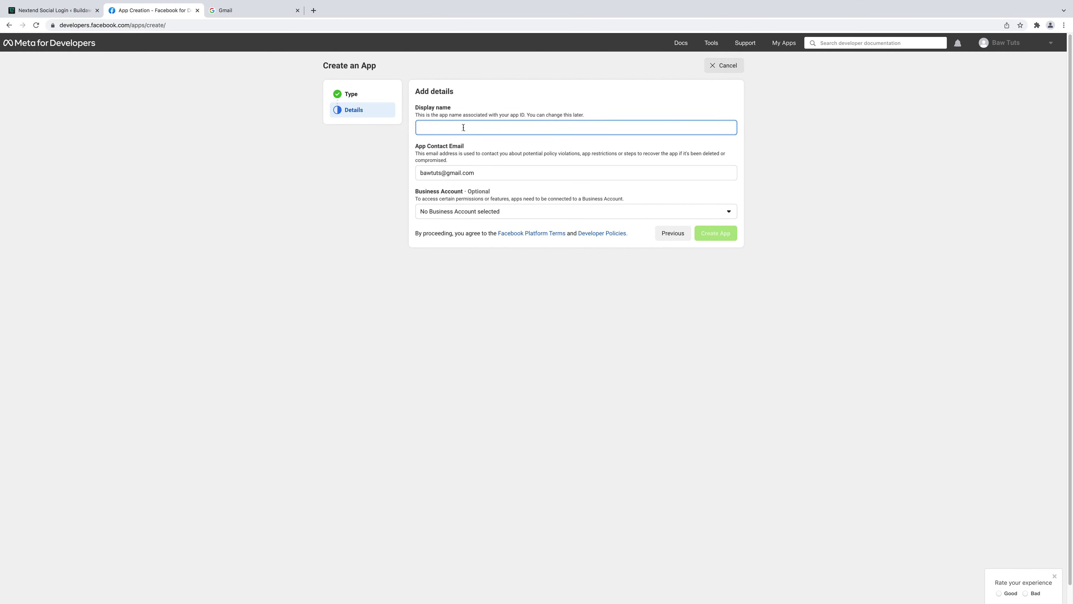
pyautogui.write('Build')
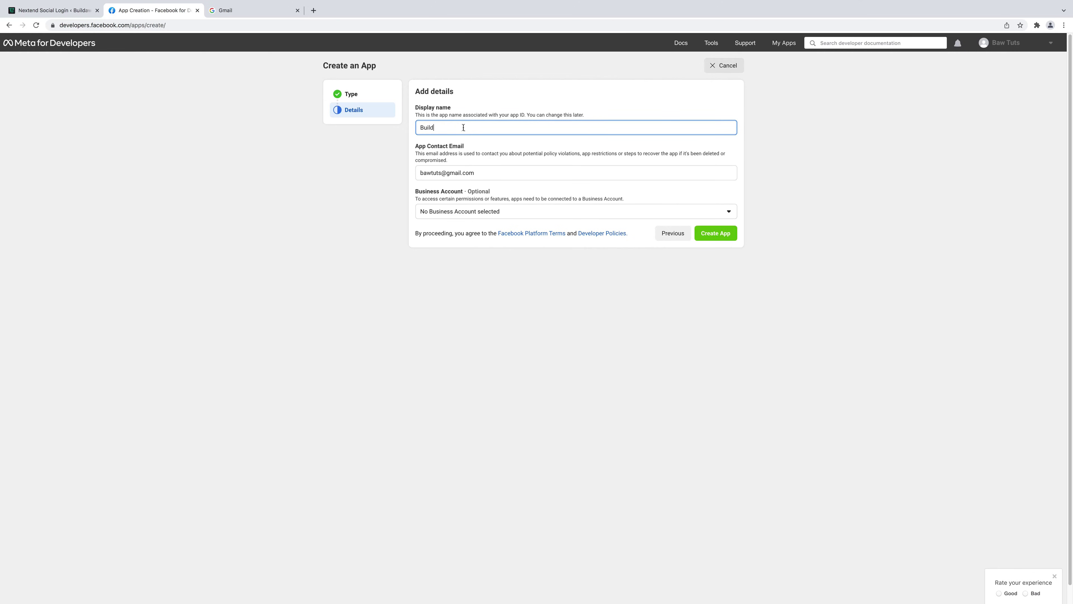
pyautogui.write('awebs')
pyautogui.click(715, 234)
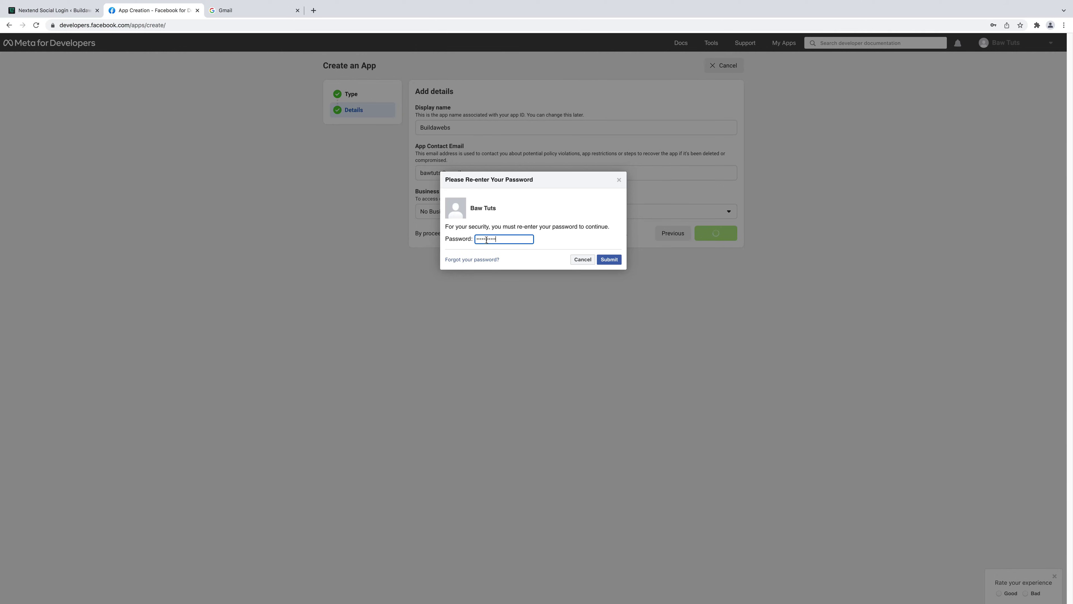
pyautogui.click(609, 260)
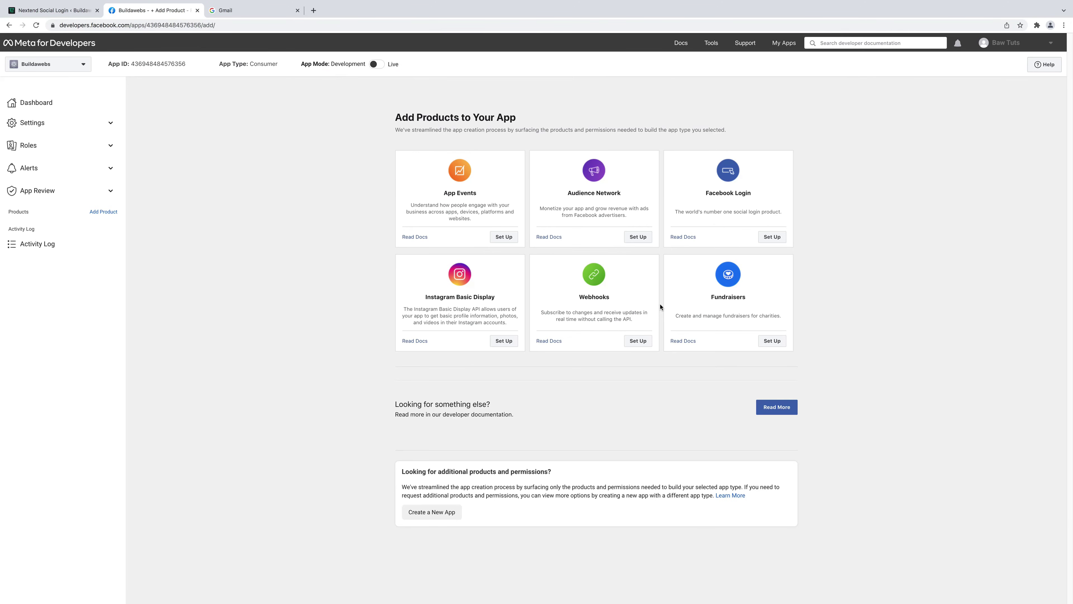
# Set up Facebook Login for the app using the Web platform.
pyautogui.click(778, 238)
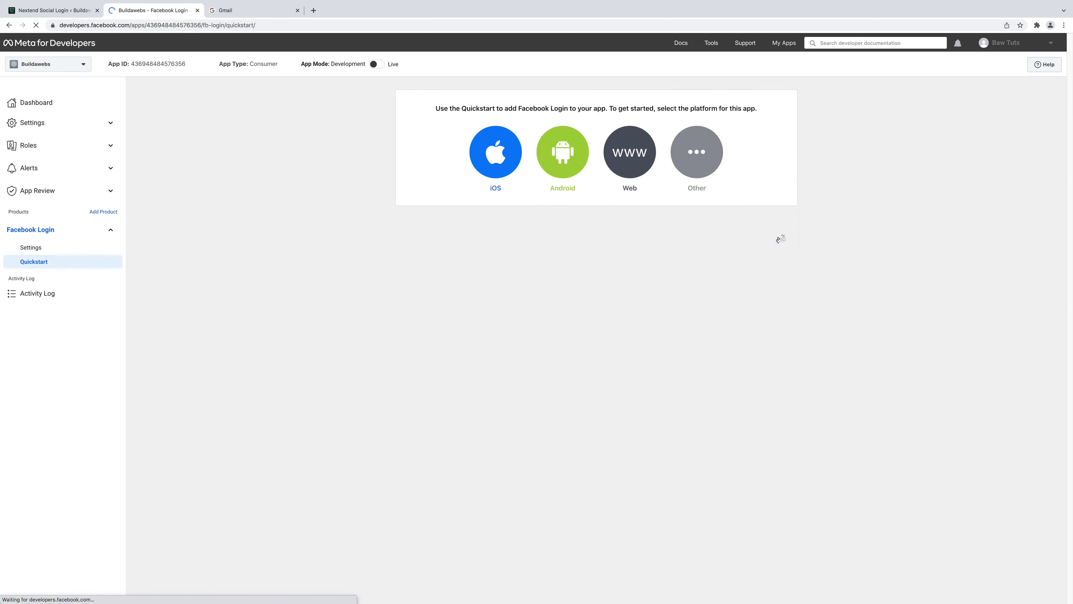
pyautogui.click(637, 159)
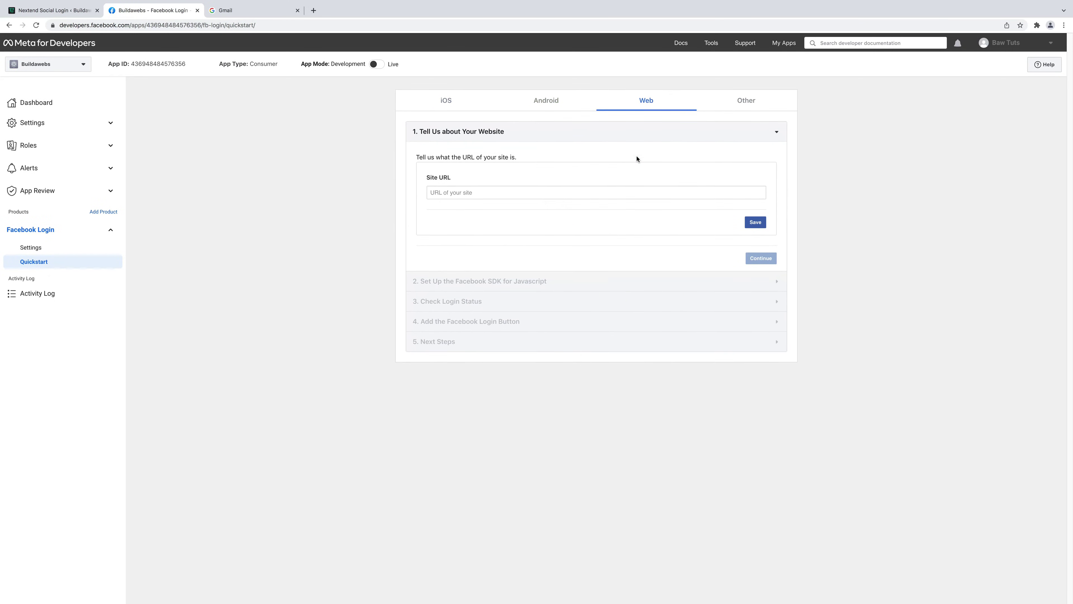
pyautogui.click(474, 194)
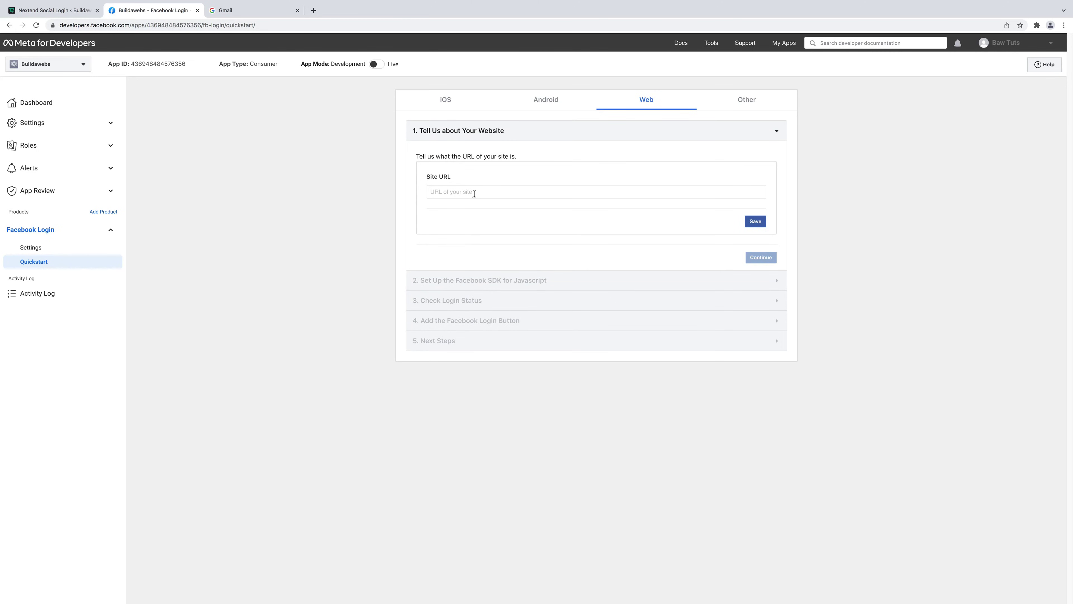
pyautogui.click(57, 11)
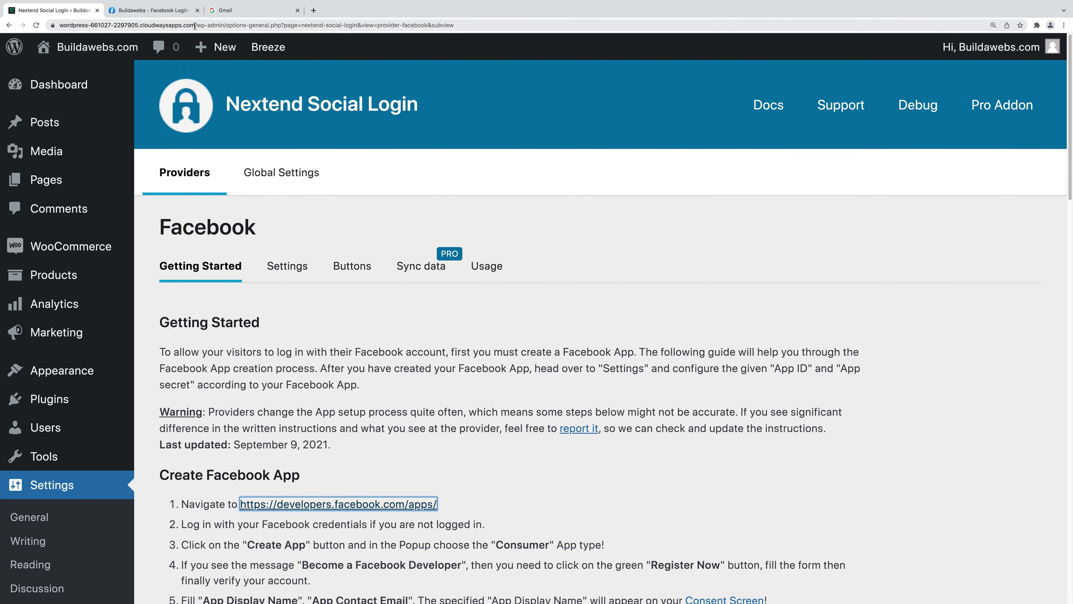
pyautogui.moveTo(195, 25); pyautogui.dragTo(23, 25)
pyautogui.hotkey('ctrl', 'c')
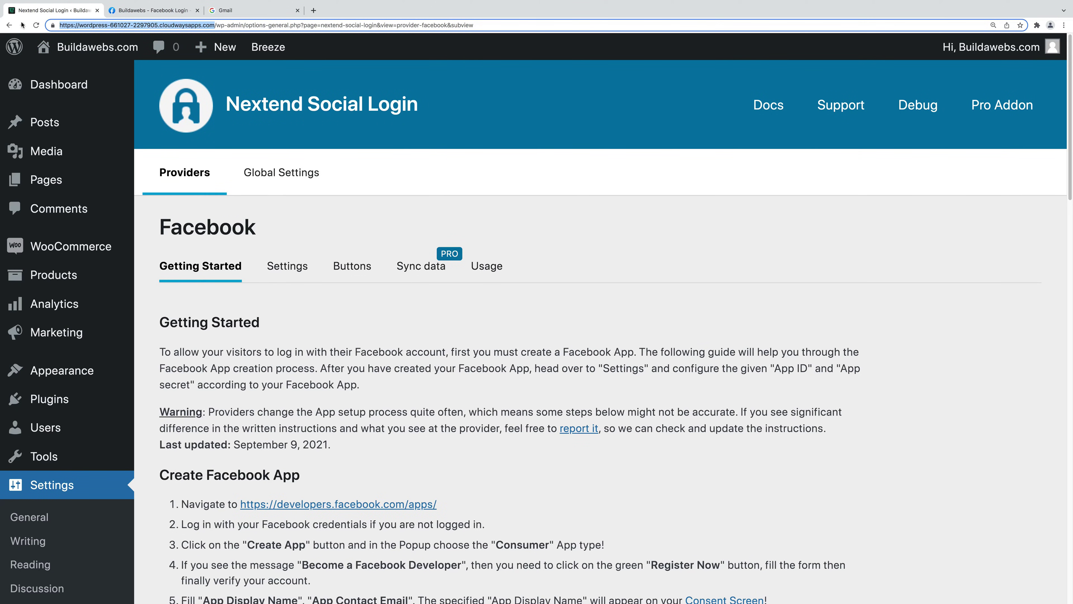
pyautogui.click(142, 10)
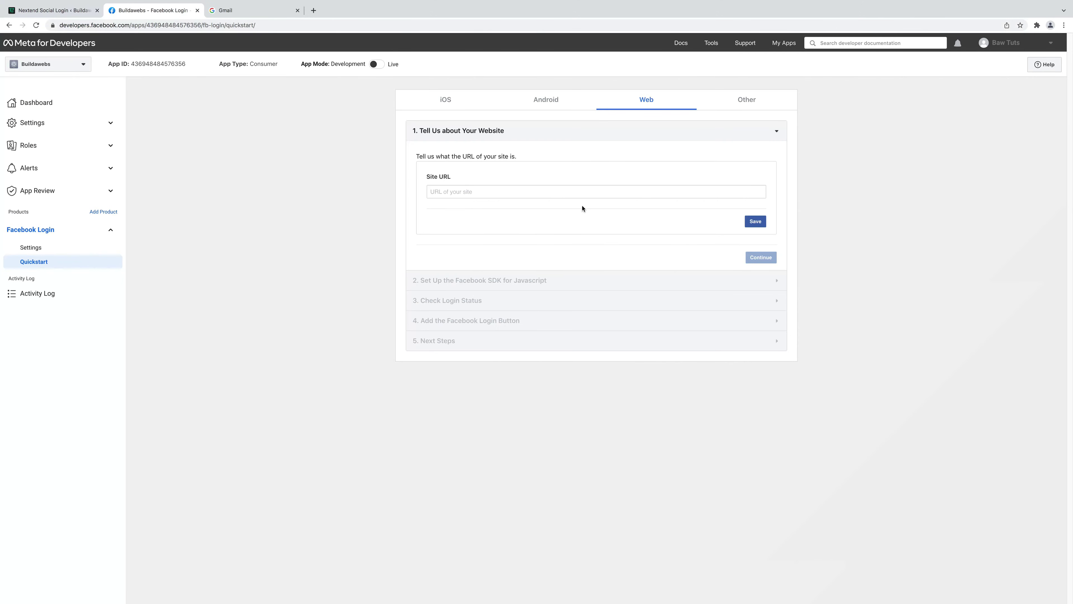
pyautogui.click(484, 194)
pyautogui.hotkey('ctrl', 'v')
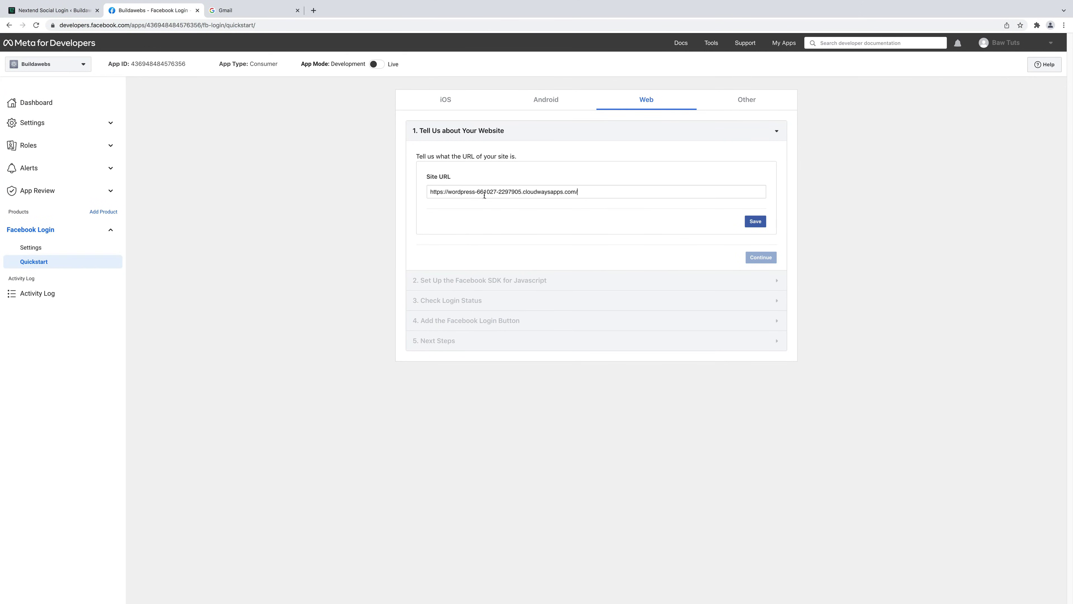
pyautogui.click(757, 223)
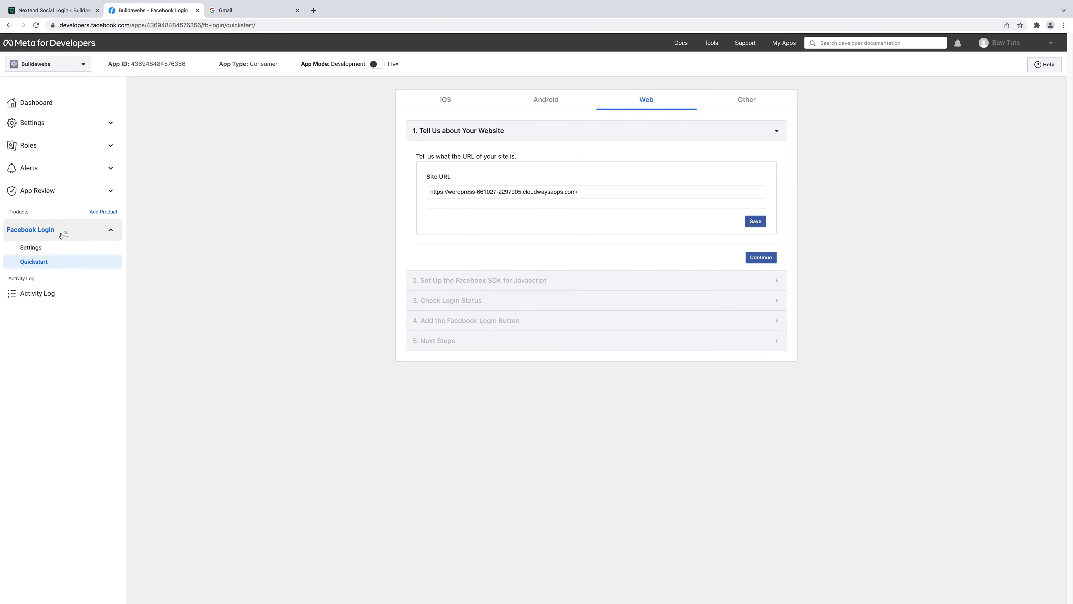
# Open Facebook Login settings and copy the OAuth redirect URL from the Nextend guide.
pyautogui.click(44, 249)
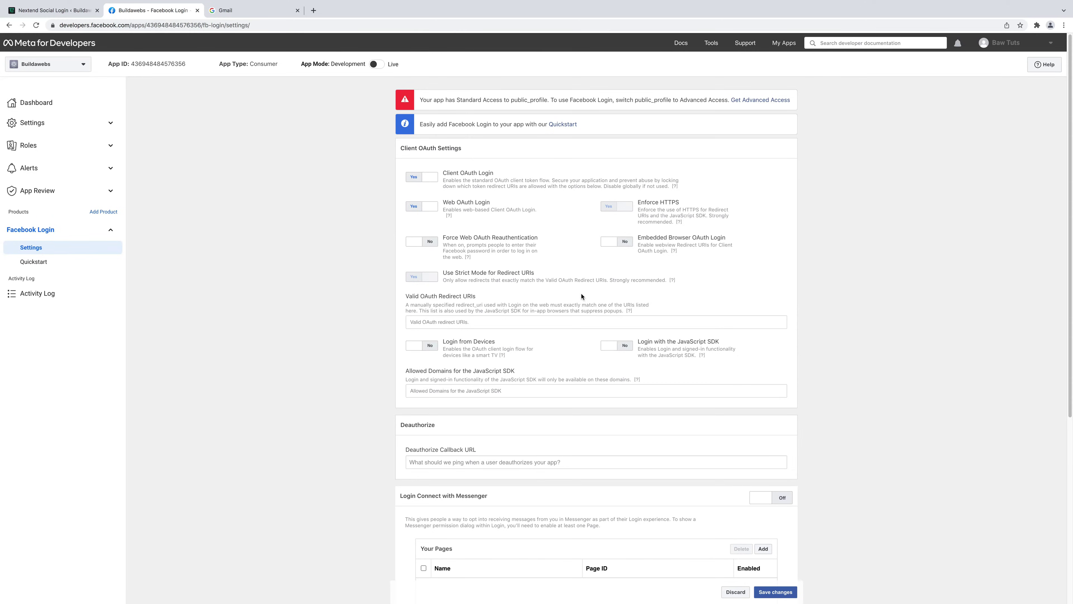
pyautogui.click(52, 13)
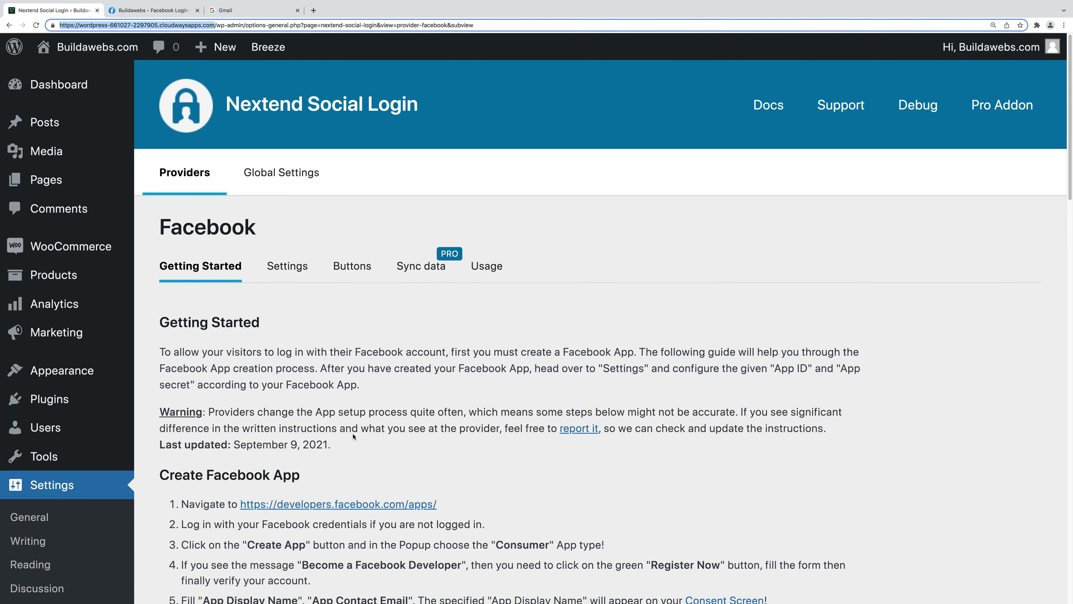
pyautogui.scroll(-5, 353, 437)
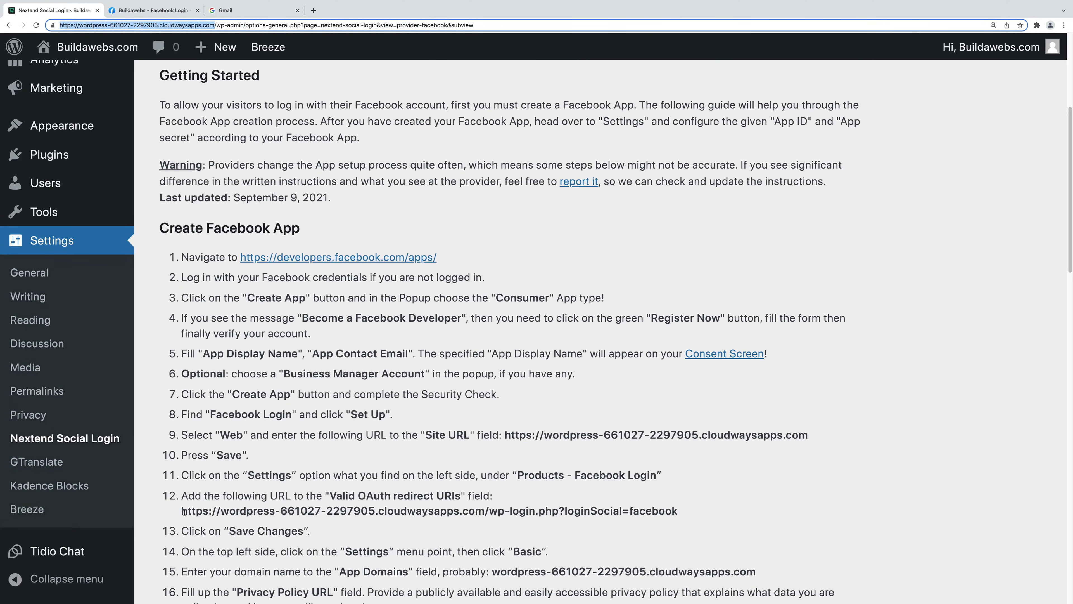
pyautogui.moveTo(183, 511); pyautogui.dragTo(661, 519)
pyautogui.hotkey('ctrl', 'c')
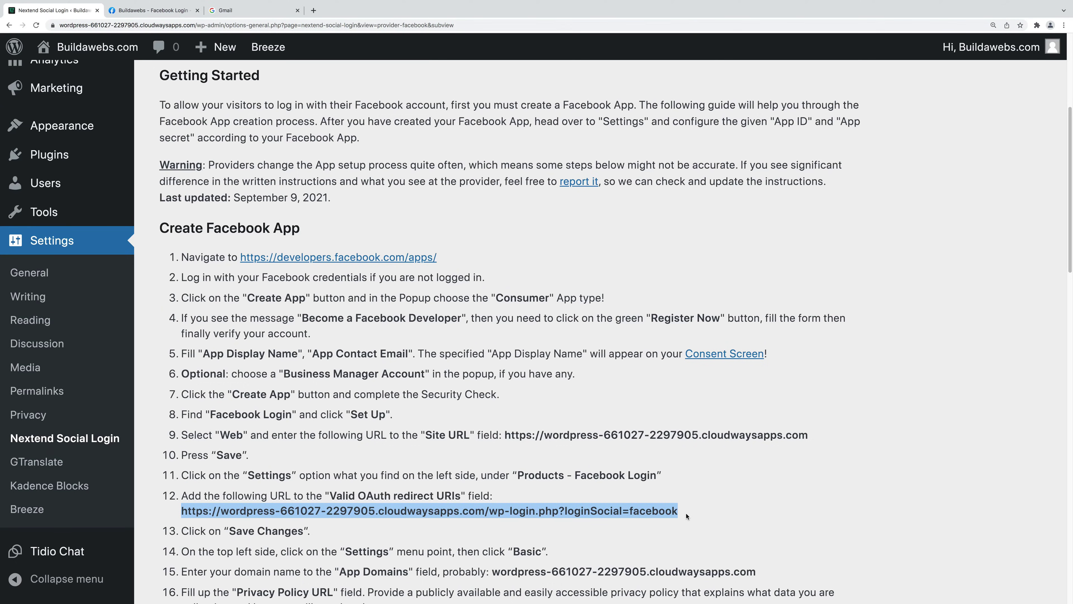
# Add the wp-login.php?loginSocial=facebook URL to Valid OAuth Redirect URIs and save changes.
pyautogui.click(167, 11)
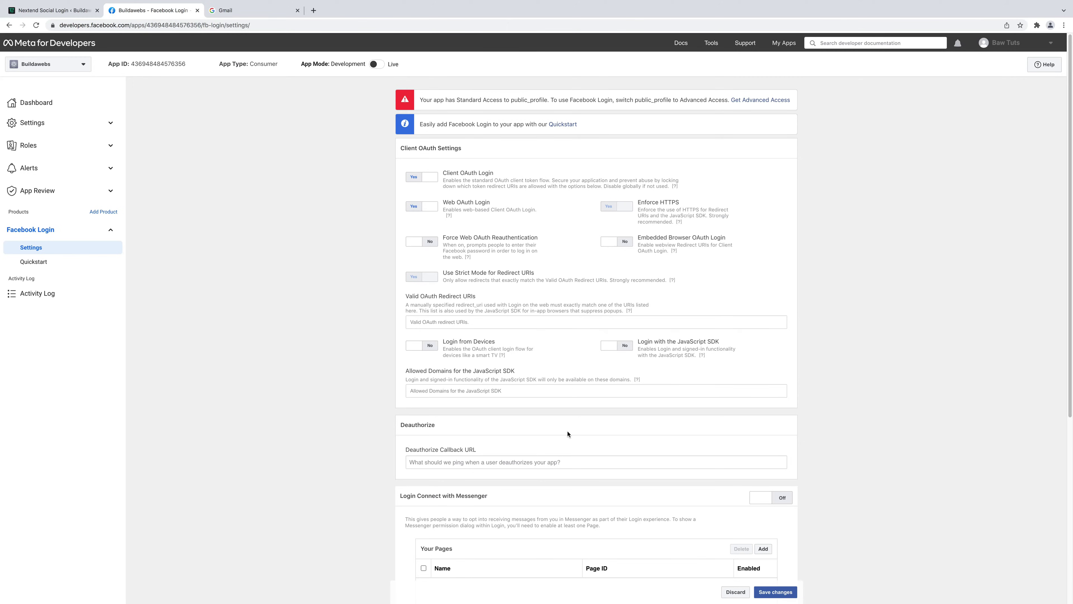
pyautogui.click(464, 322)
pyautogui.hotkey('ctrl', 'v')
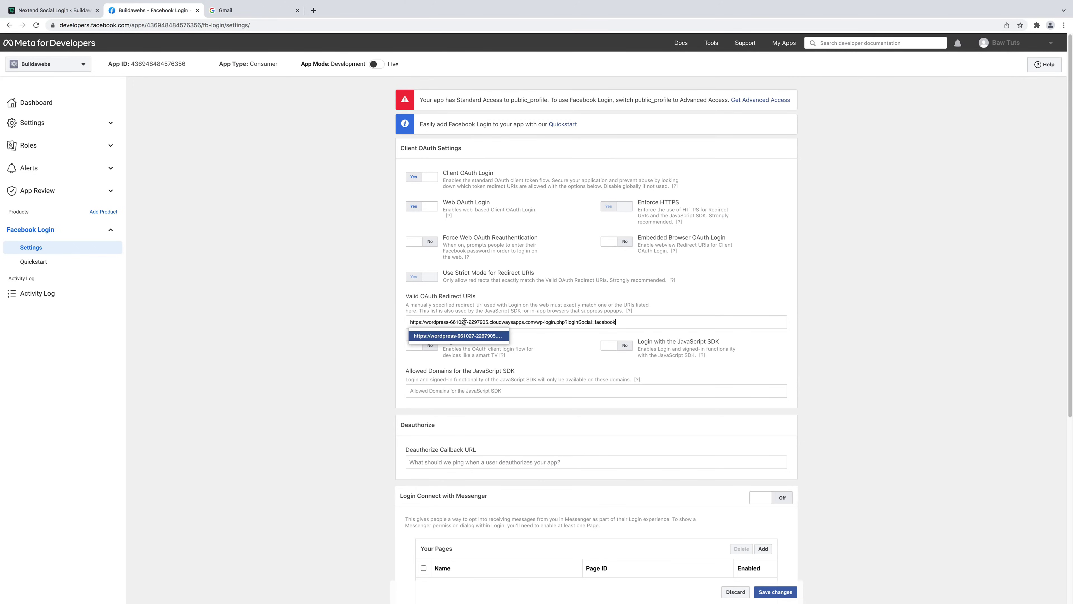
pyautogui.press('Return')
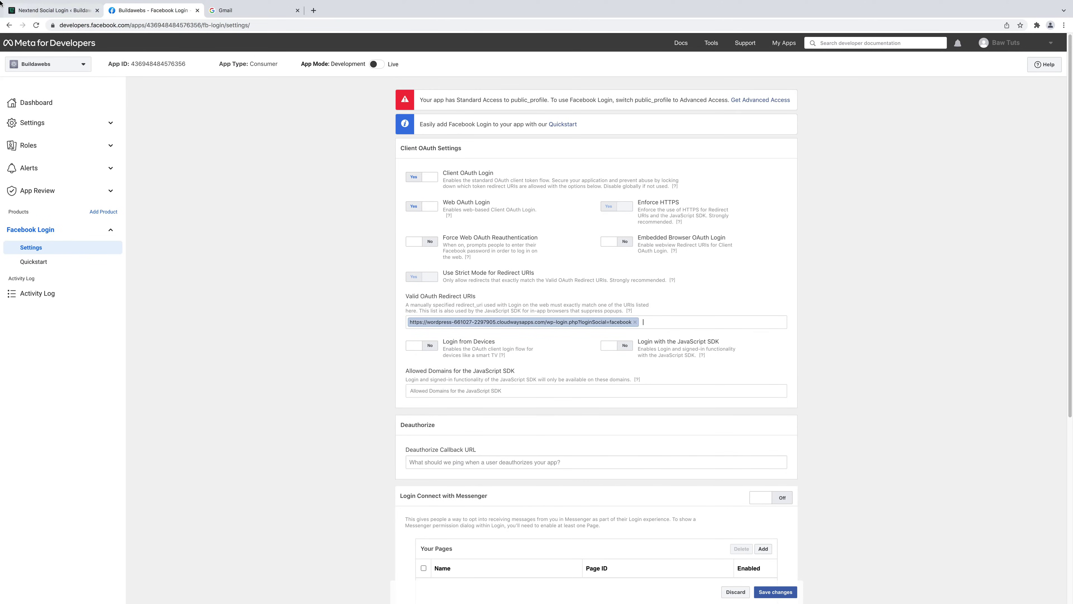
pyautogui.hotkey('ctrl', 'shift', 'Tab')
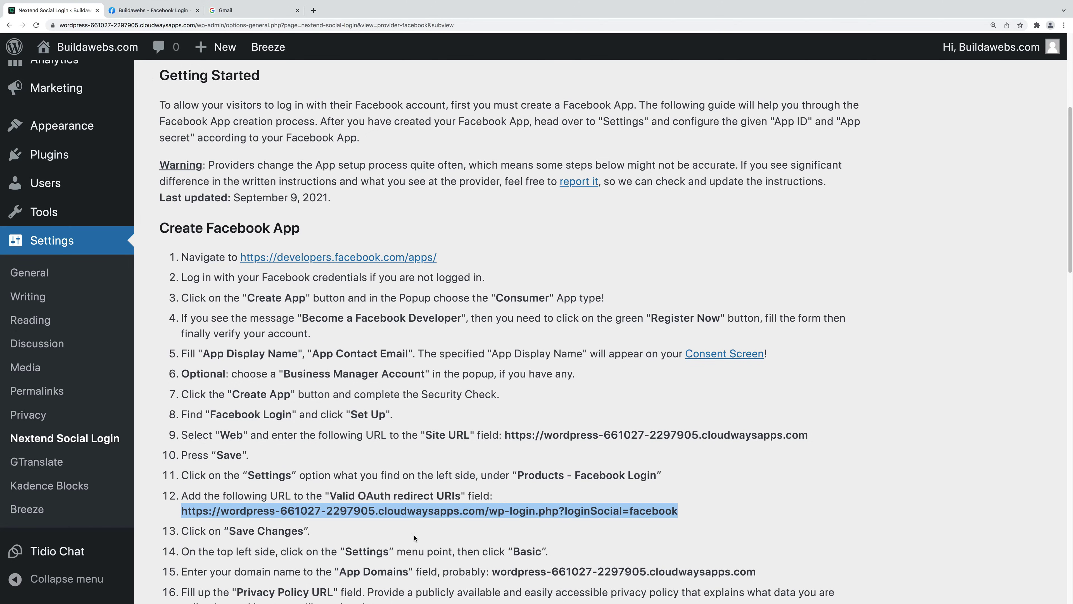
pyautogui.click(154, 10)
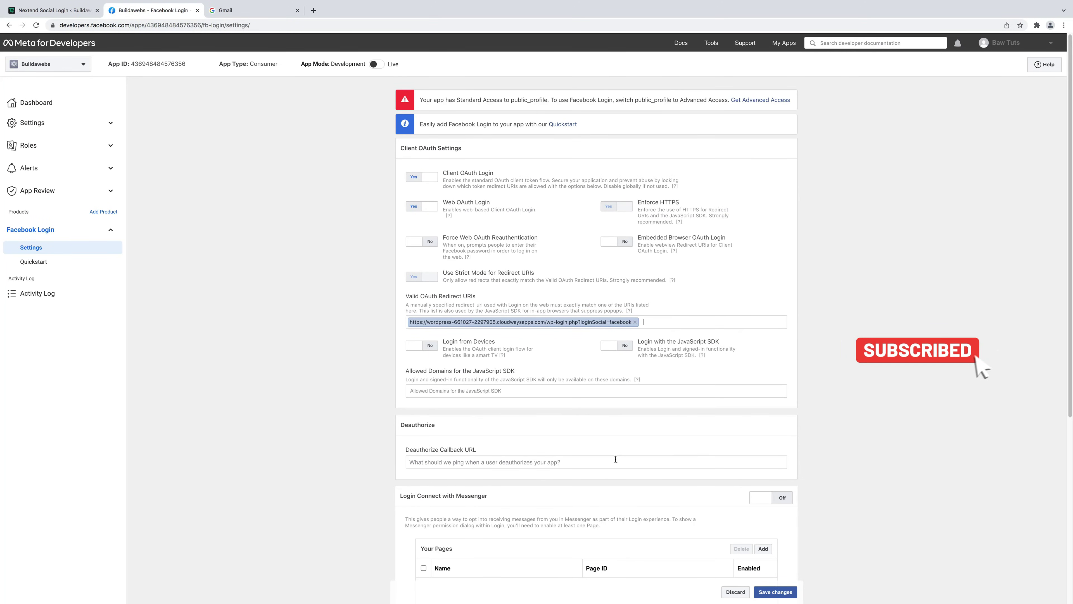
pyautogui.click(774, 591)
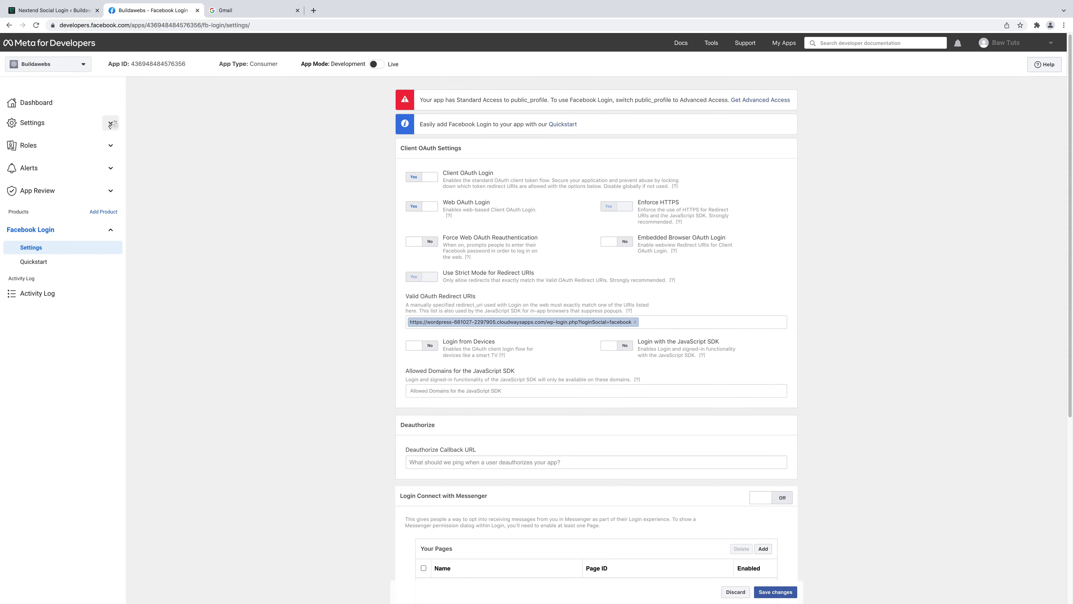
# Open the app's Basic settings and paste the WordPress site address into App Domains.
pyautogui.click(111, 124)
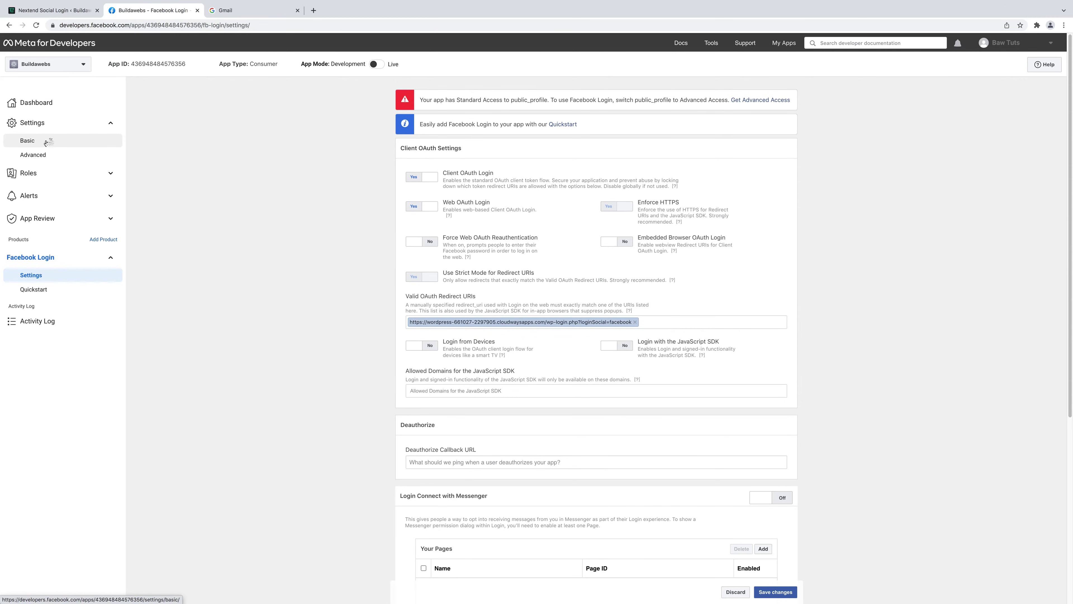
pyautogui.click(46, 143)
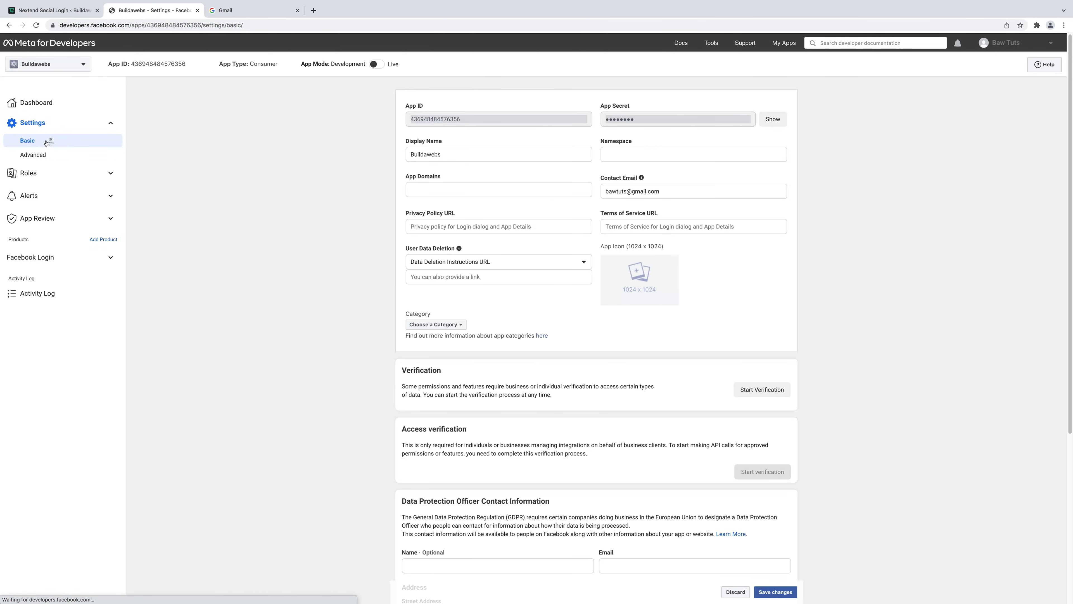
pyautogui.click(466, 190)
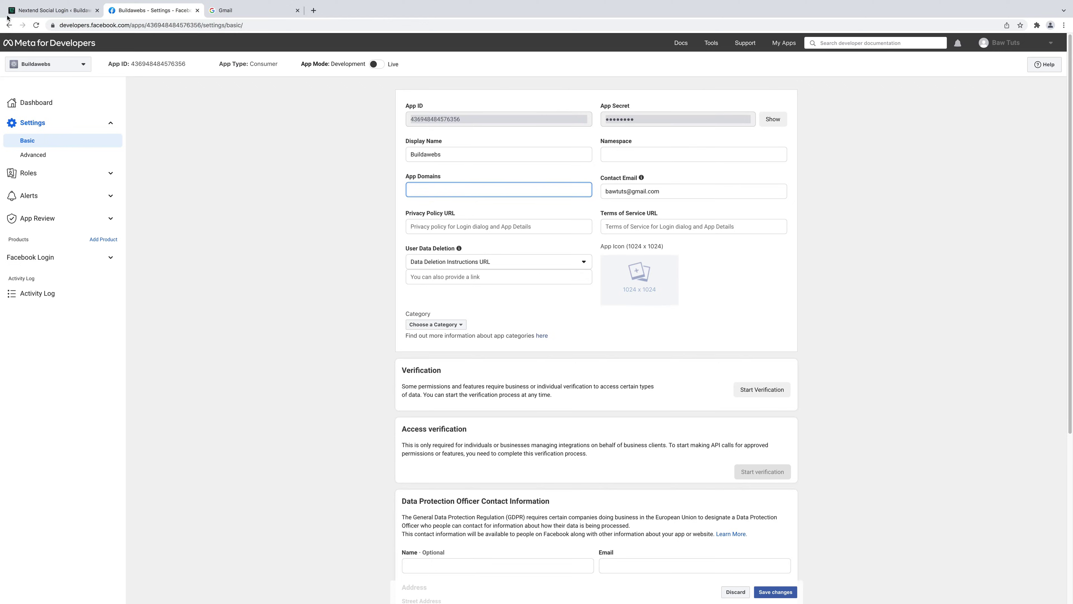
pyautogui.click(42, 10)
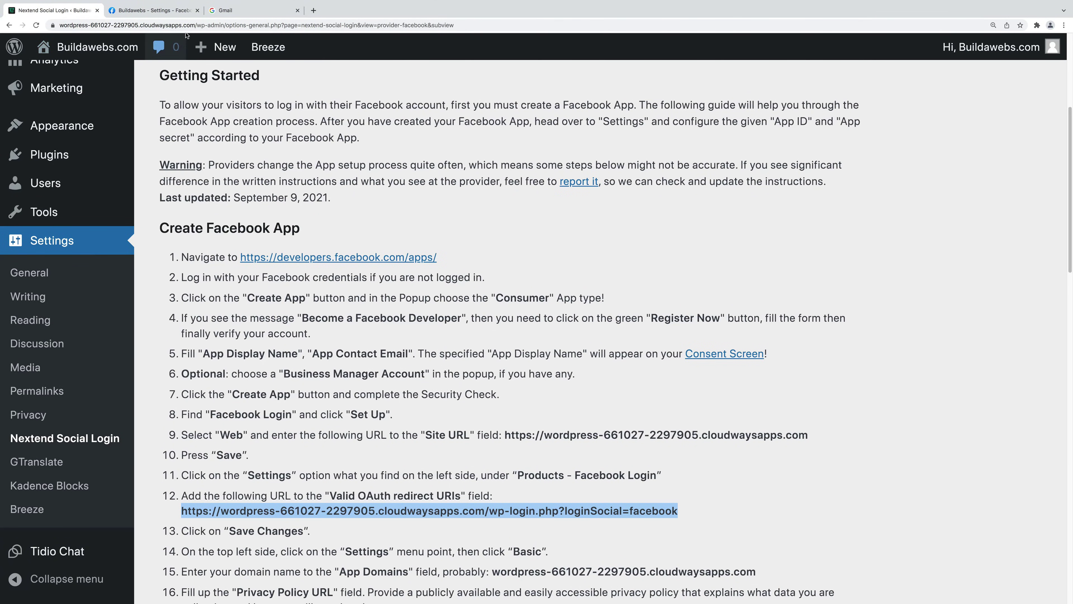
pyautogui.moveTo(214, 26); pyautogui.dragTo(38, 26)
pyautogui.hotkey('ctrl', 'c')
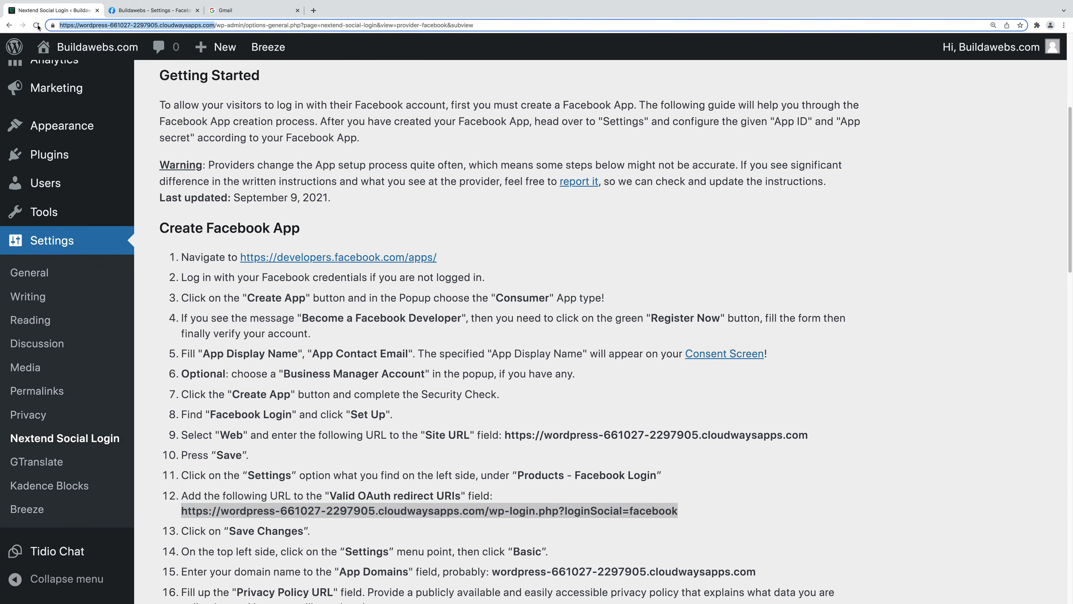
pyautogui.click(144, 10)
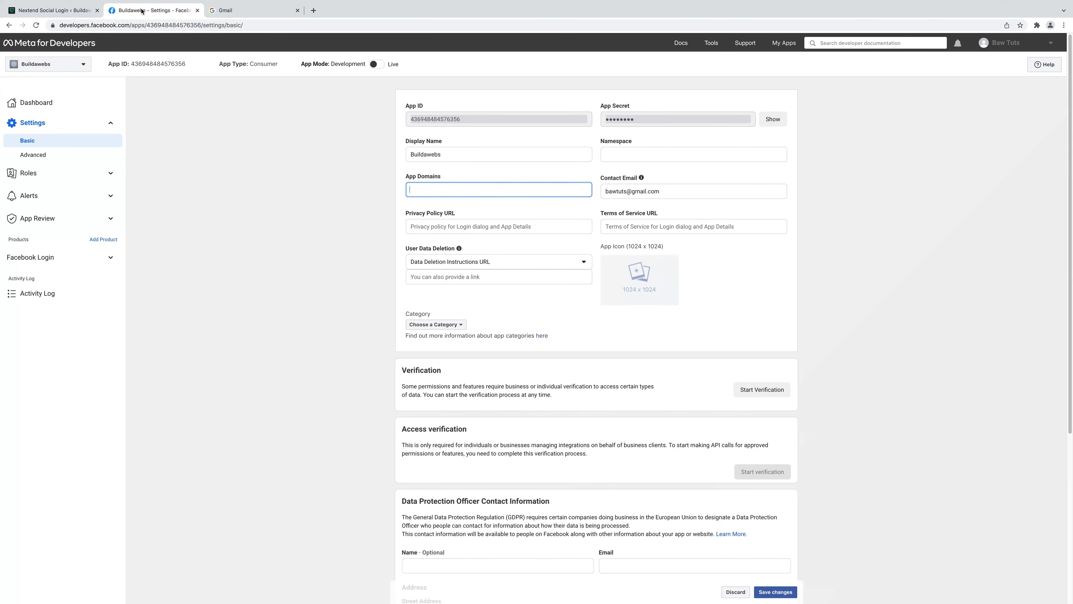
pyautogui.hotkey('ctrl', 'v')
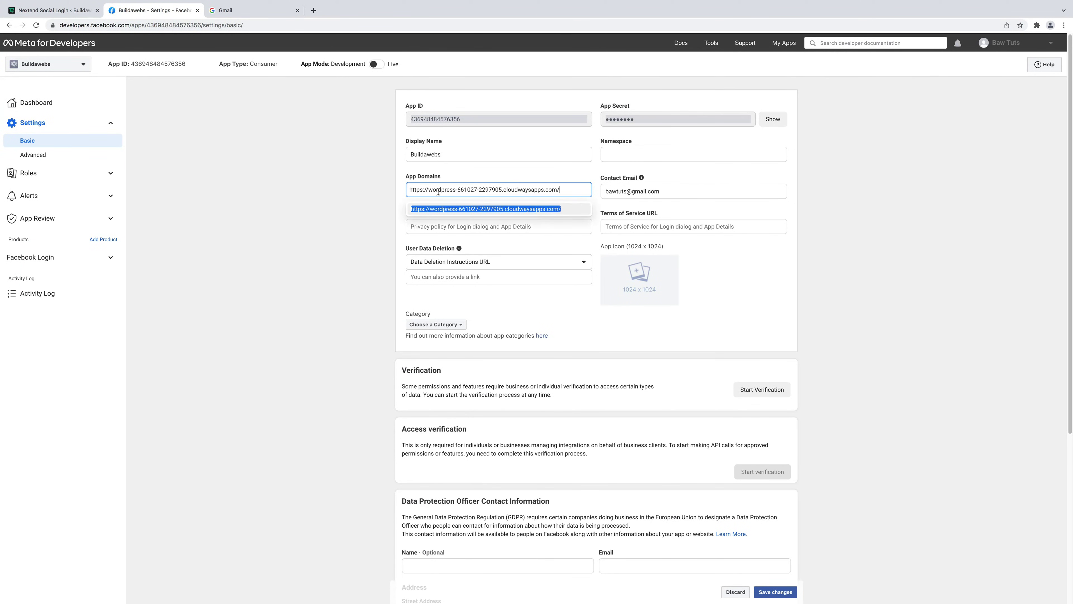
pyautogui.click(549, 306)
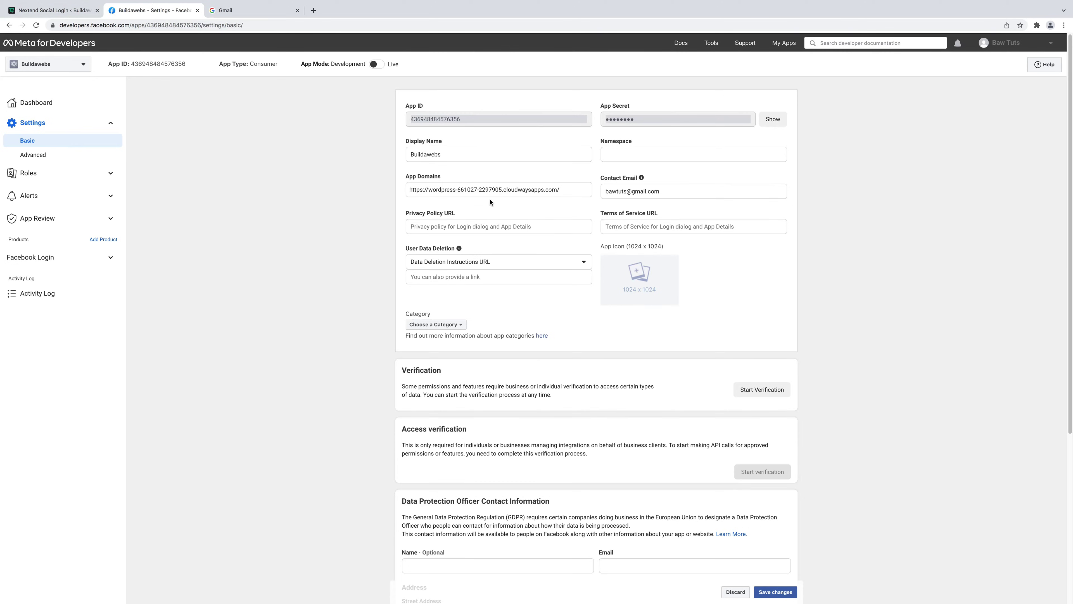
# View the Privacy Policy page from All Pages and select its /privacy-policy-2/ address.
pyautogui.click(68, 11)
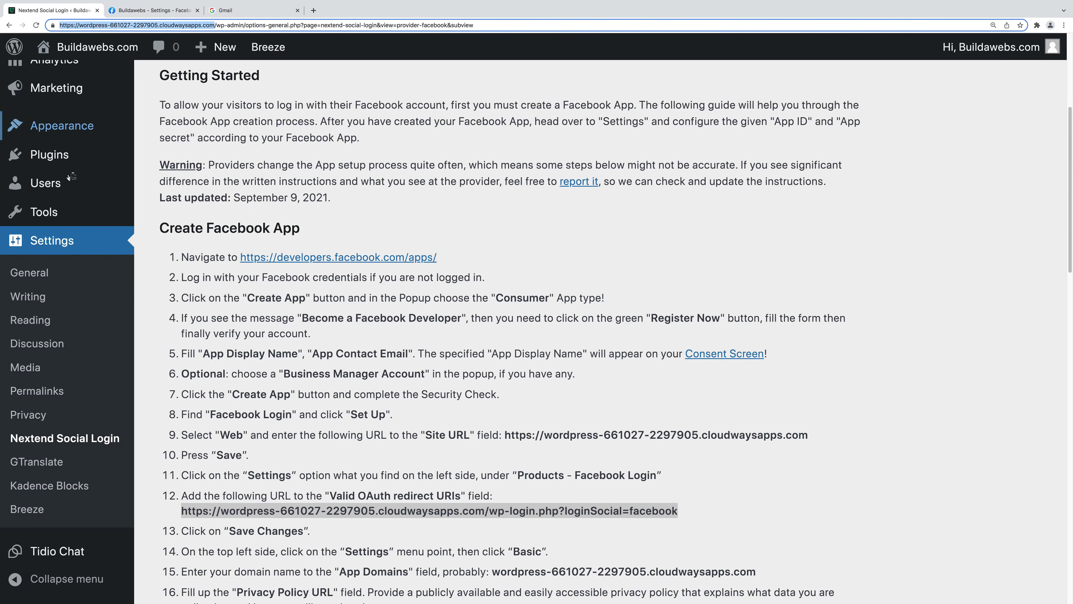
pyautogui.scroll(4, 63, 135)
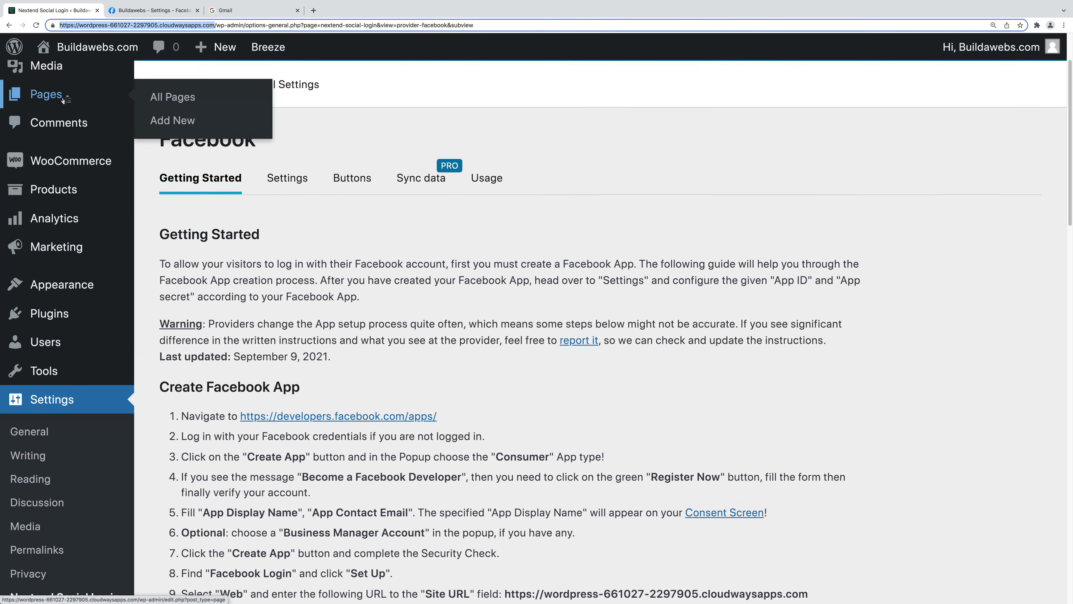
pyautogui.click(202, 101)
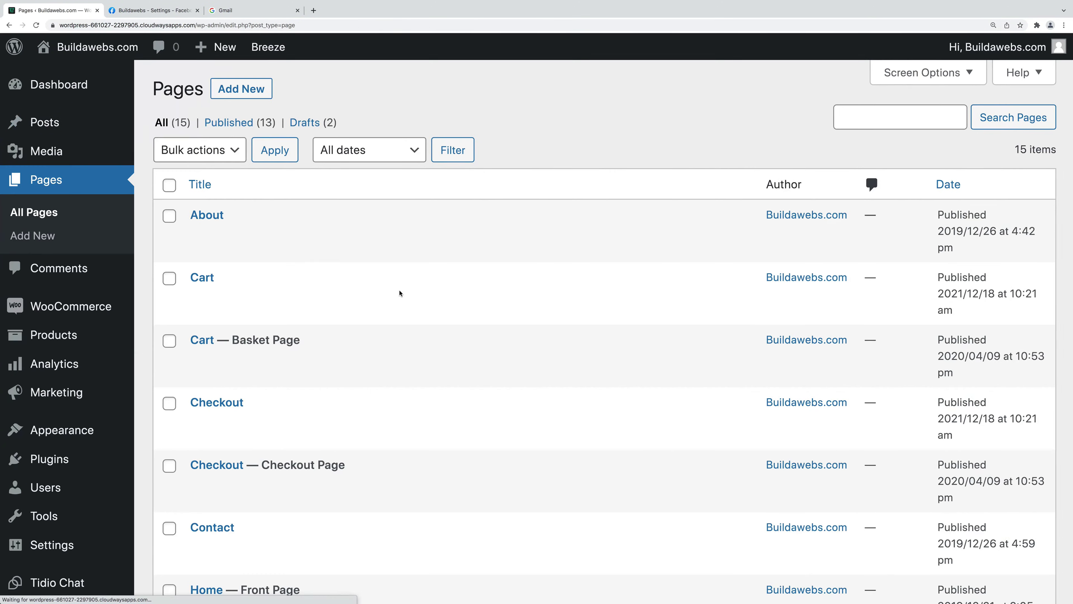
pyautogui.scroll(-4, 398, 290)
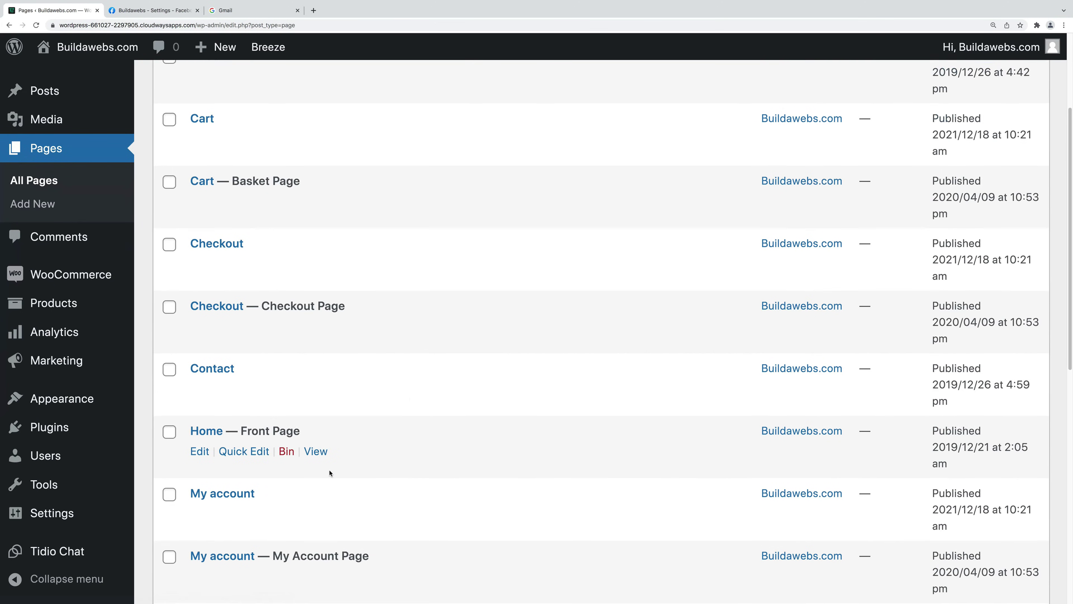
pyautogui.scroll(-4, 329, 469)
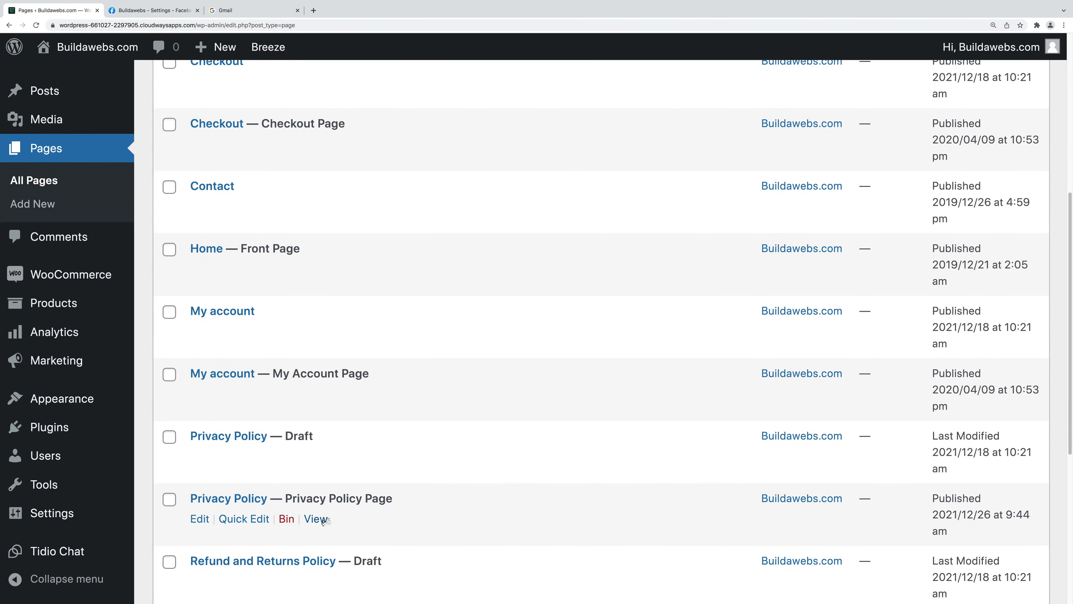
pyautogui.click(314, 519)
pyautogui.click(244, 25)
pyautogui.hotkey('ctrl', 'c')
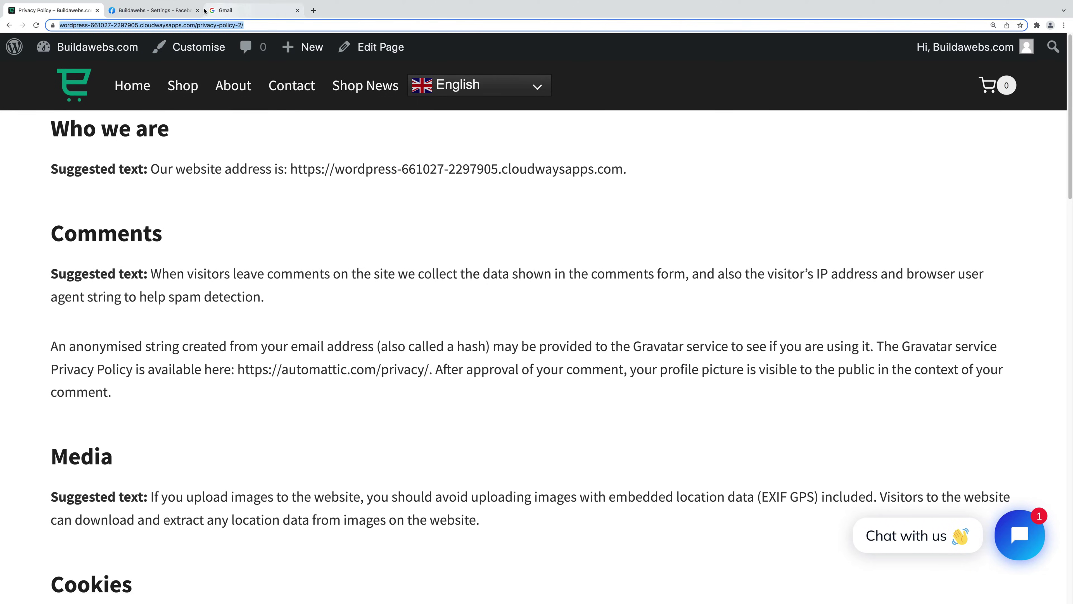
# Paste the privacy-policy page URL into the Privacy Policy, Terms of Service and Data Deletion URL fields.
pyautogui.click(162, 10)
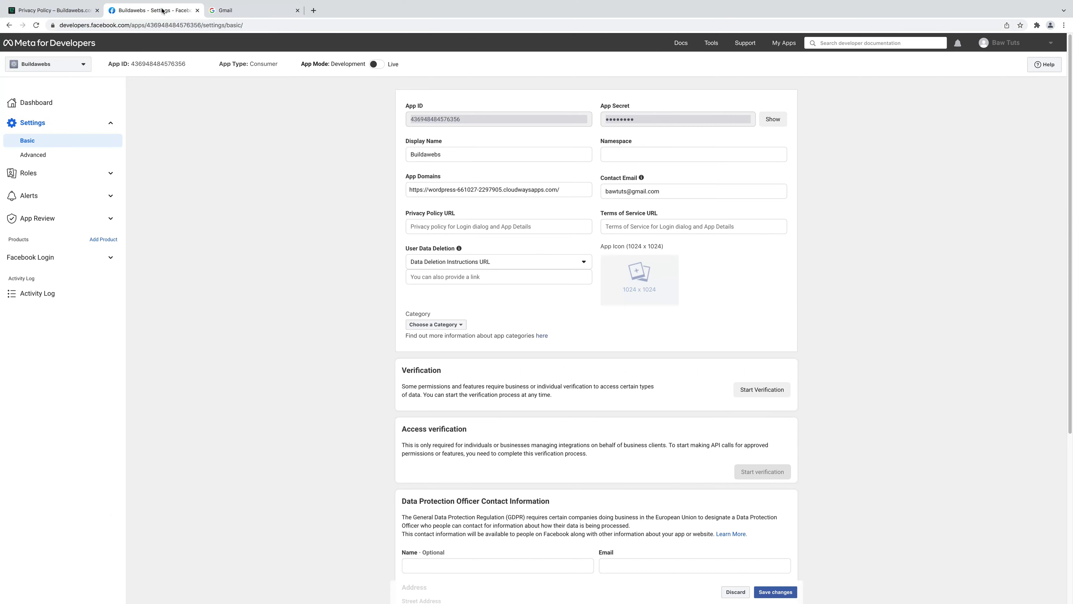
pyautogui.click(461, 226)
pyautogui.hotkey('ctrl', 'v')
pyautogui.click(607, 231)
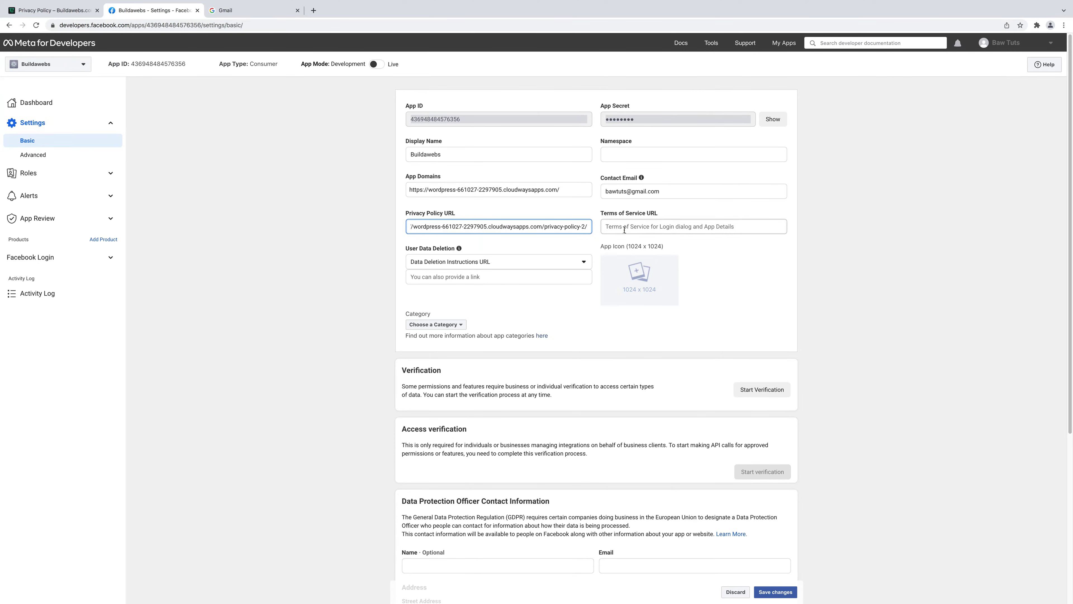
pyautogui.hotkey('ctrl', 'v')
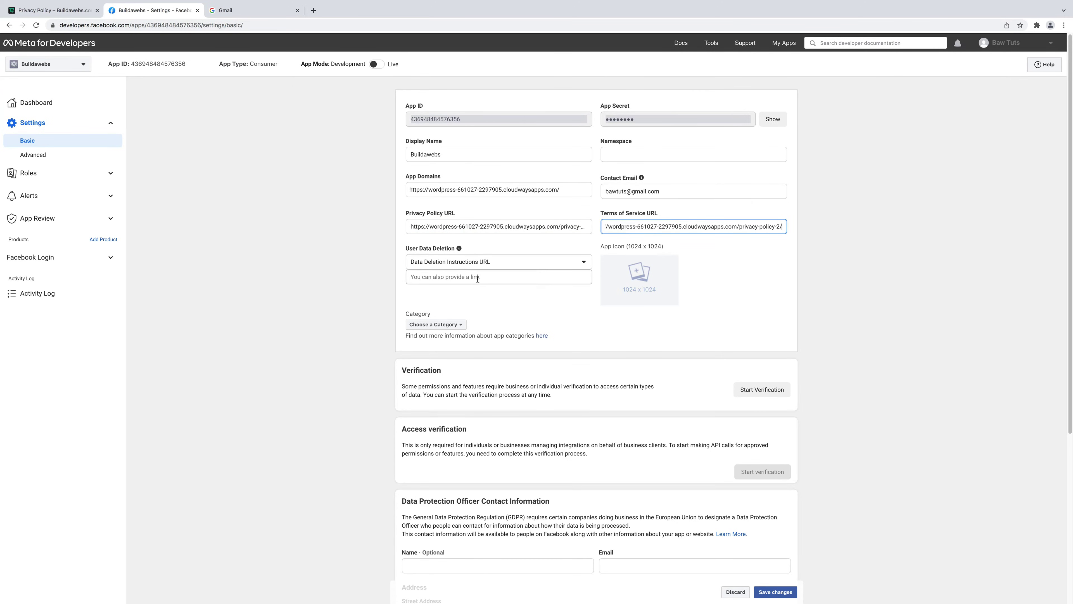
pyautogui.click(477, 278)
pyautogui.hotkey('ctrl', 'v')
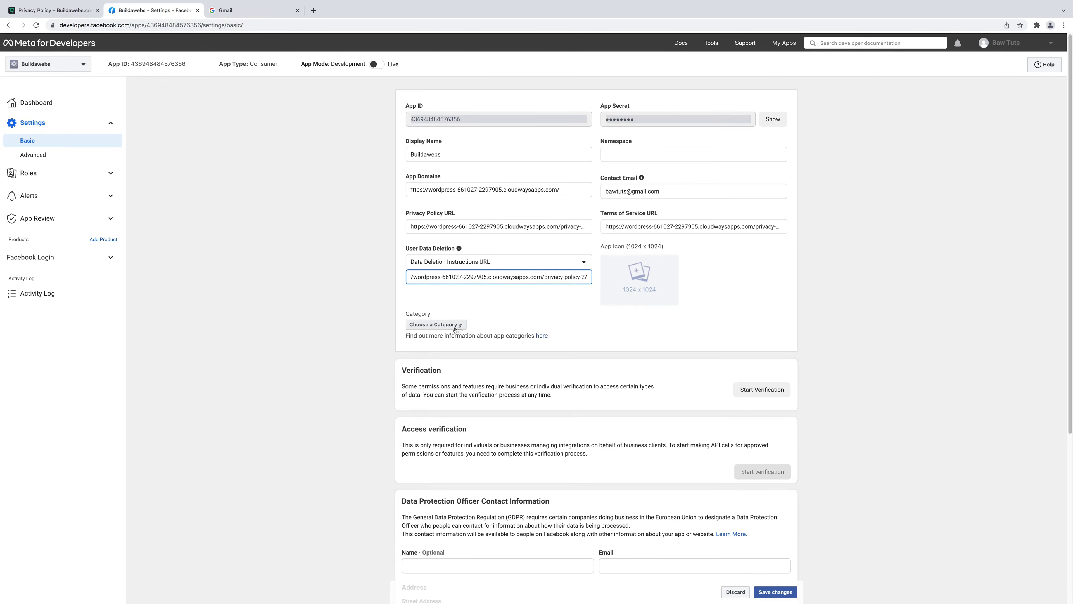
# Set the app category to 'Business and pages' and save the basic settings.
pyautogui.click(439, 324)
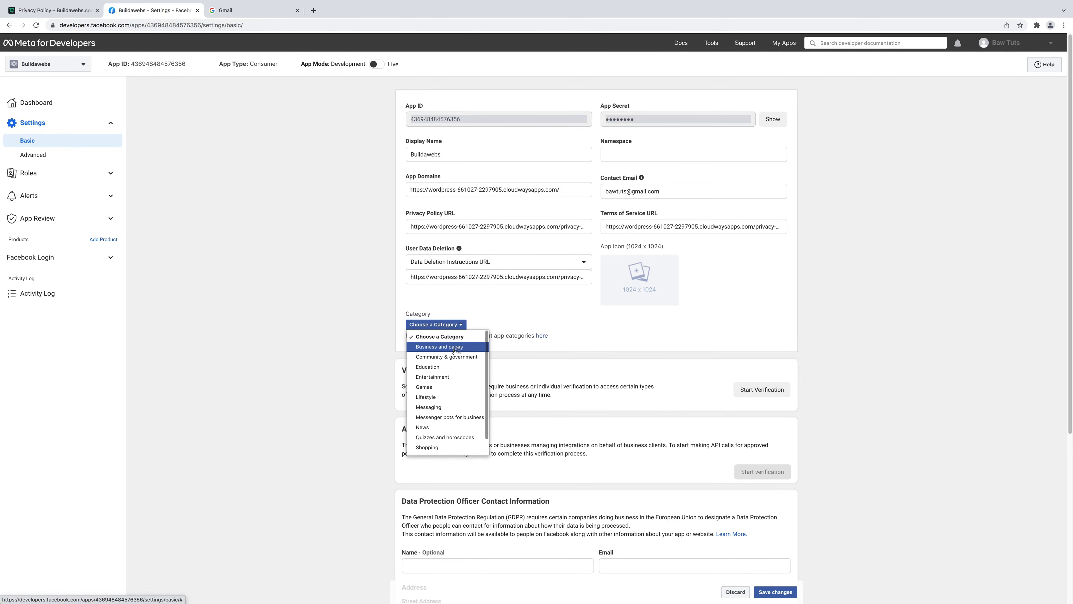
pyautogui.click(456, 347)
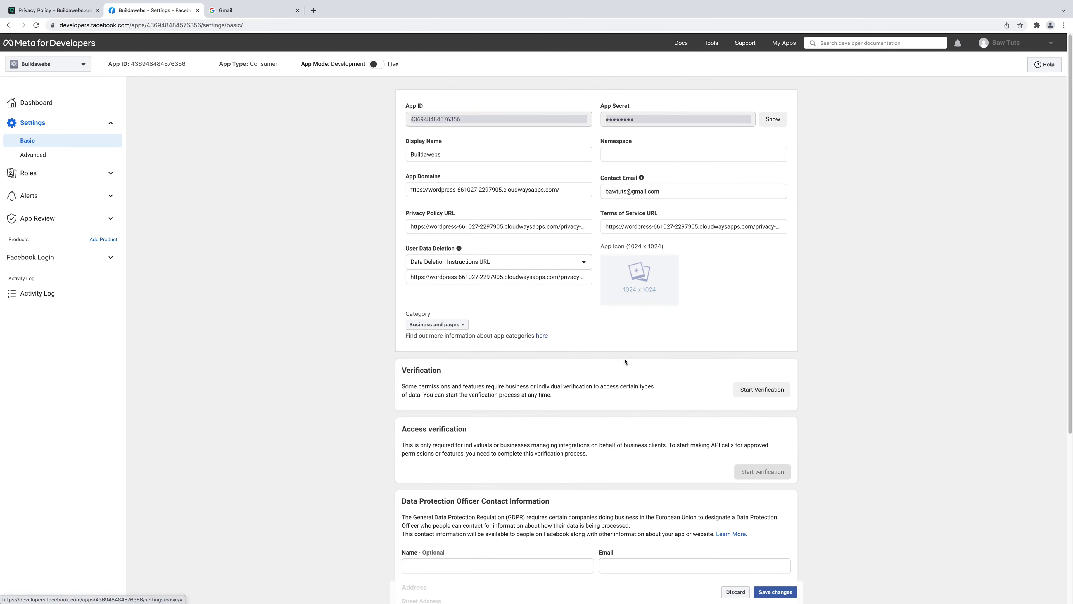
pyautogui.scroll(-1, 640, 423)
pyautogui.scroll(-1, 638, 421)
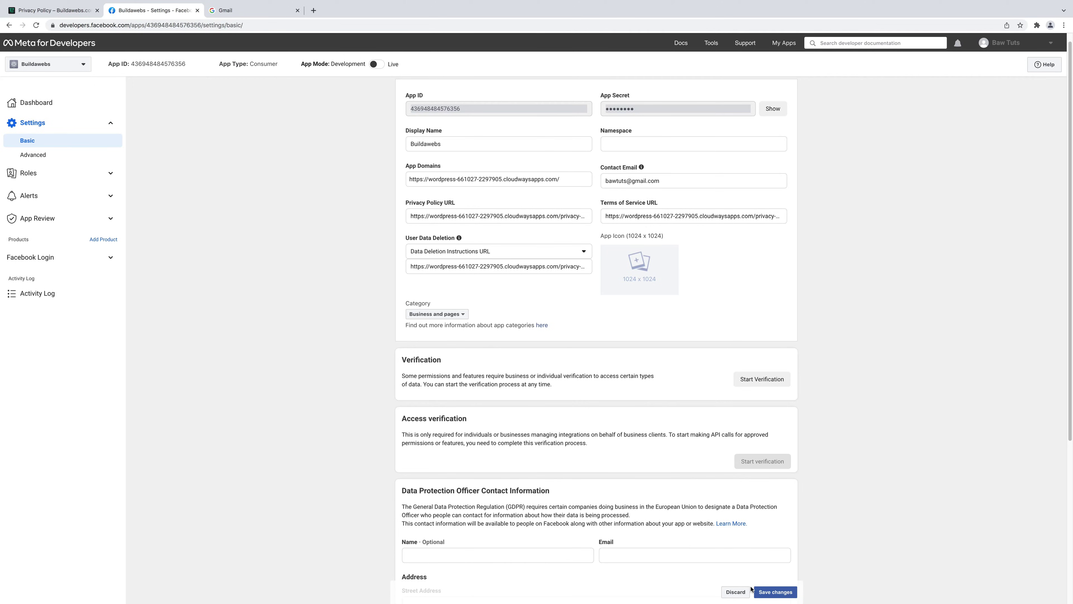
pyautogui.click(771, 592)
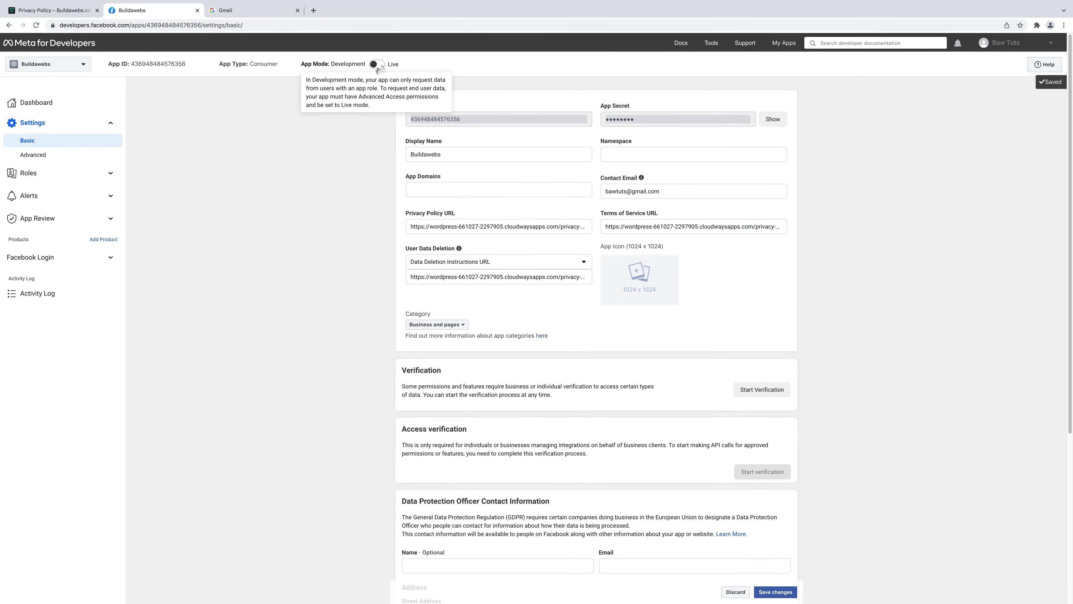
# Open App Review > Permissions and Features, dismissing the tour tip, access-levels explanation and review notice.
pyautogui.click(374, 65)
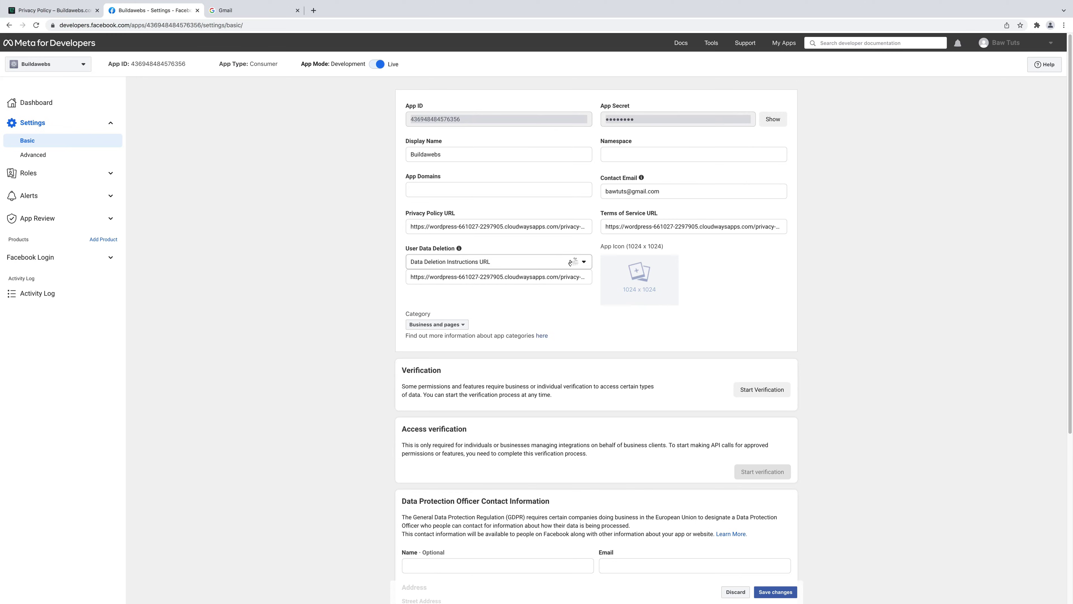
pyautogui.click(111, 219)
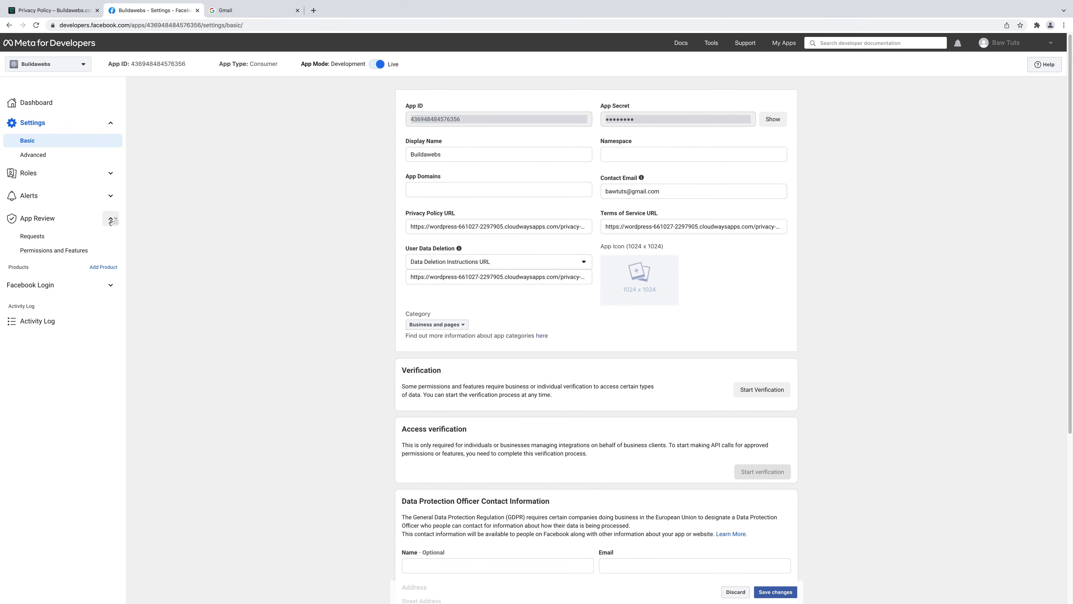
pyautogui.click(73, 251)
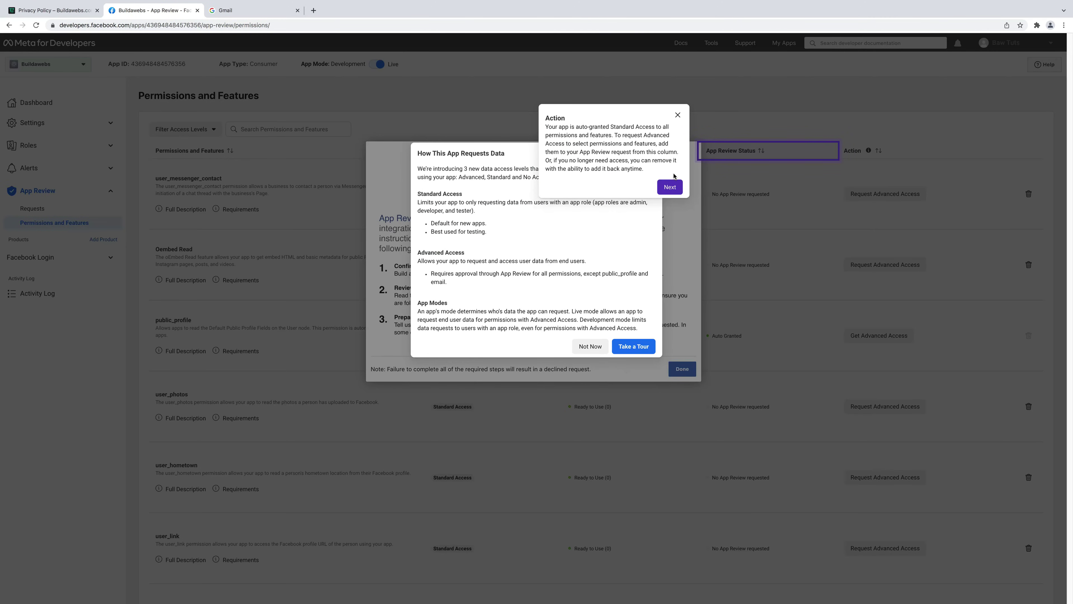
pyautogui.click(676, 115)
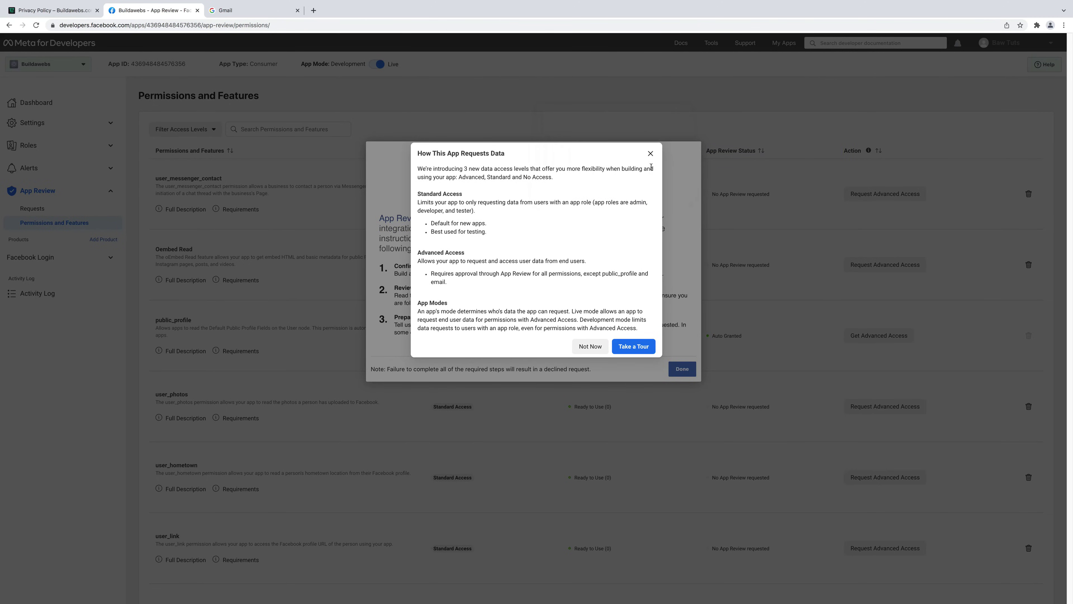
pyautogui.click(650, 153)
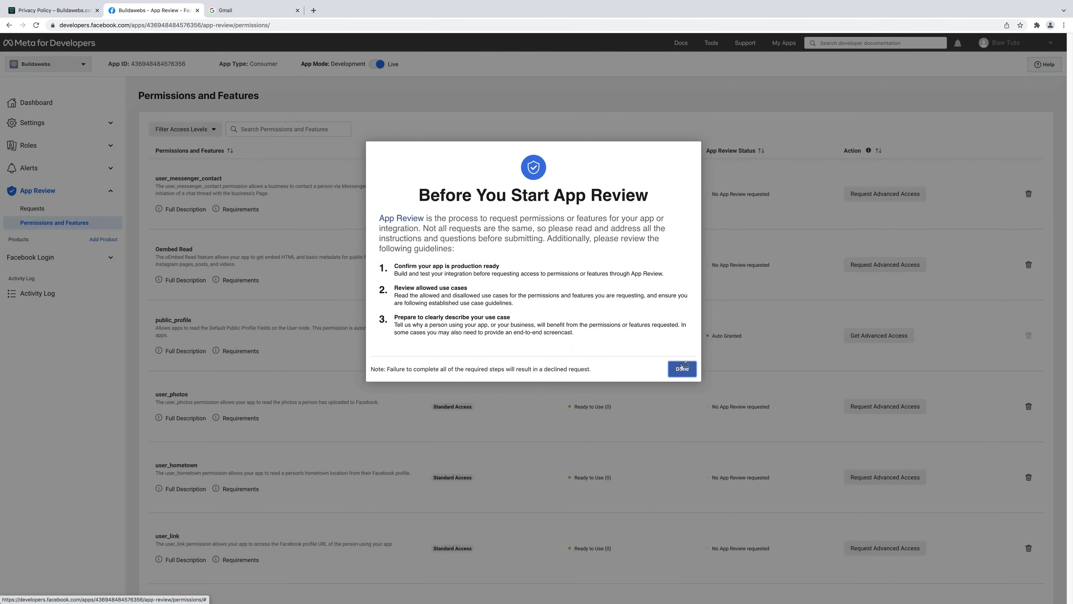
pyautogui.click(681, 368)
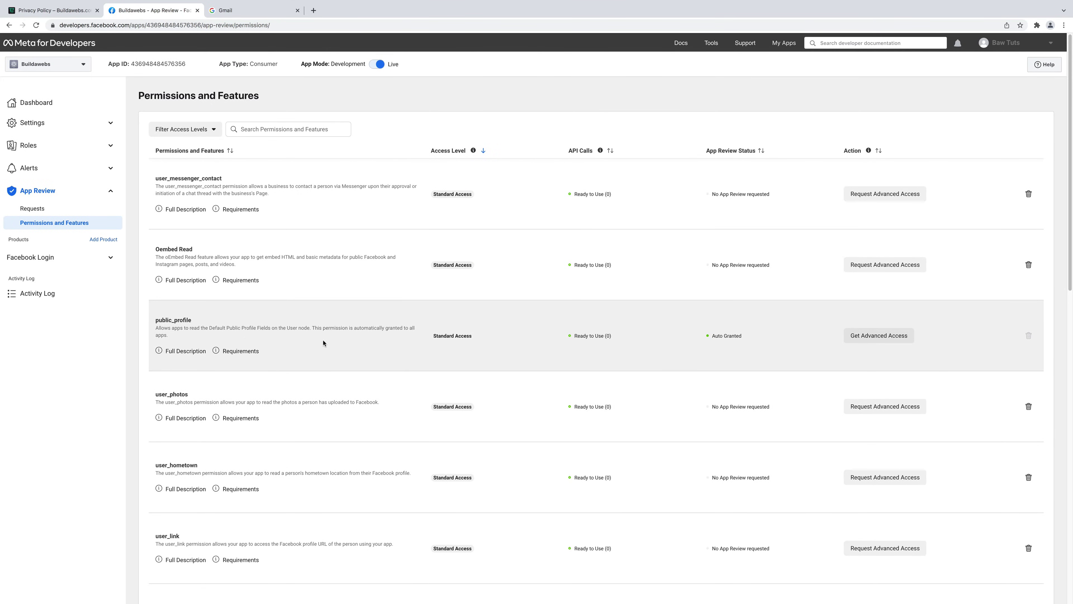
# Grant public_profile Advanced Access, accepting the terms and confirming with the account password.
pyautogui.click(875, 335)
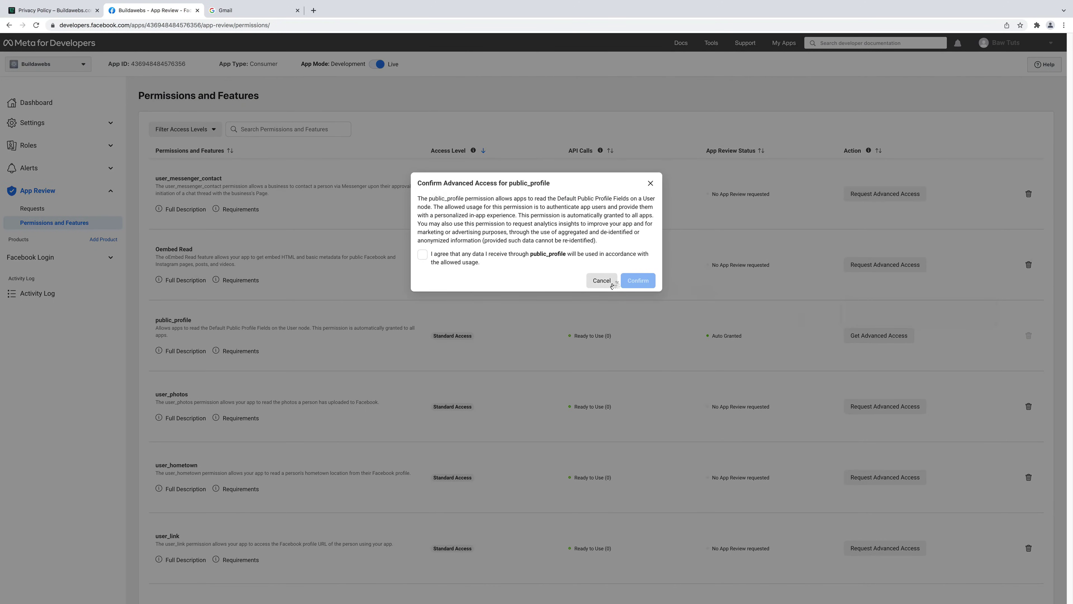
pyautogui.click(423, 254)
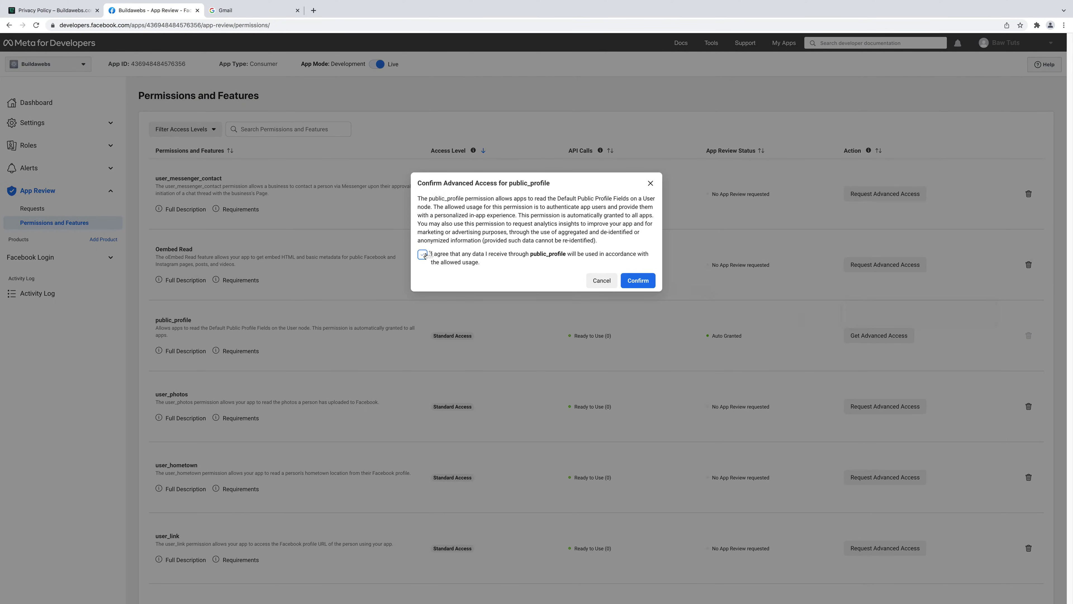
pyautogui.click(638, 280)
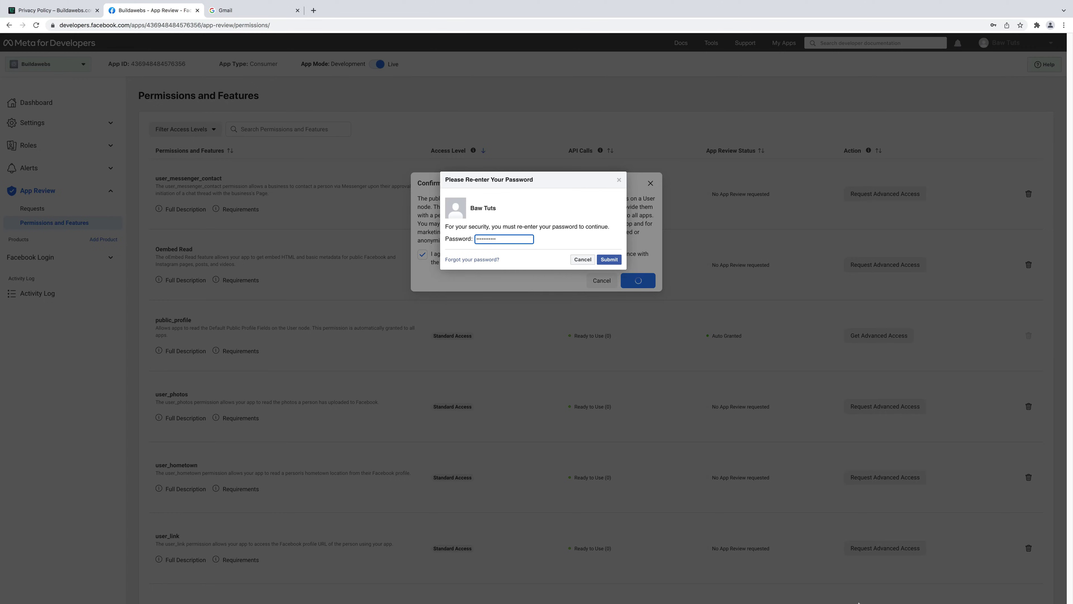
pyautogui.click(613, 261)
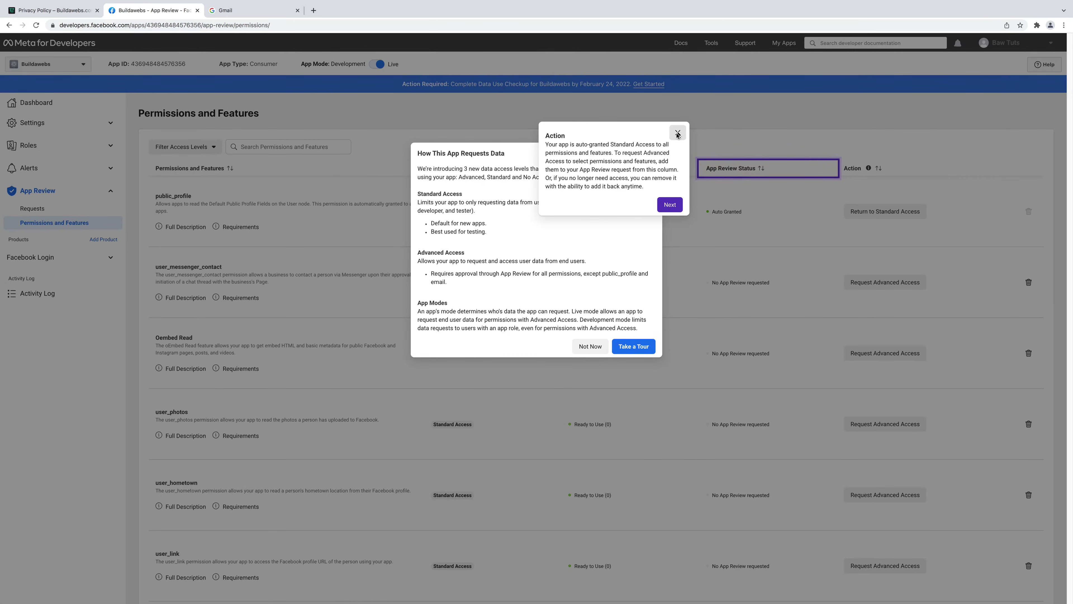
pyautogui.click(677, 133)
pyautogui.click(650, 154)
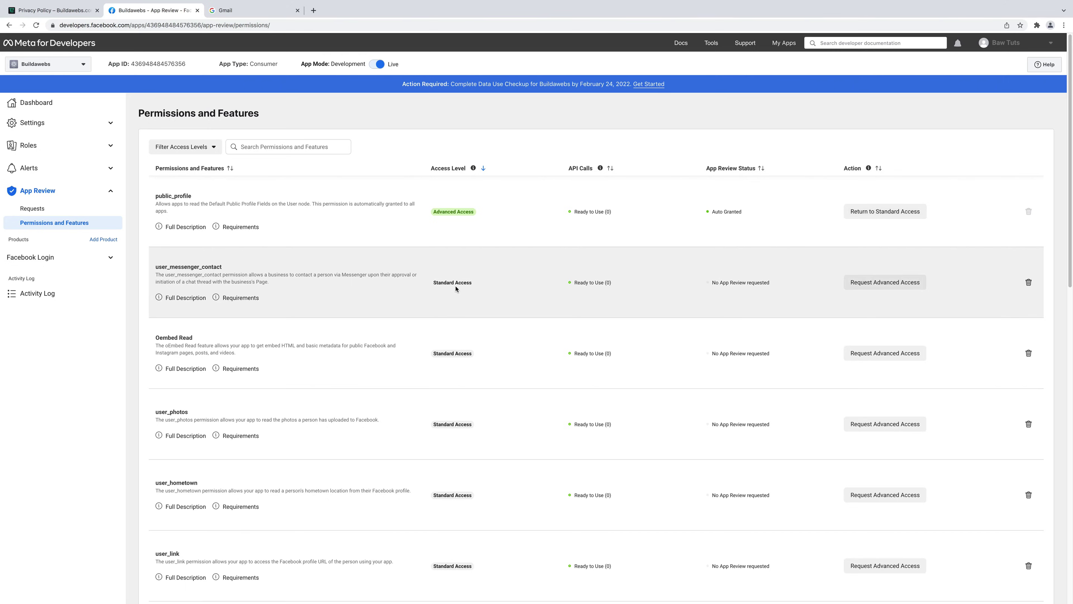
# Request Advanced Access for email, agree to the terms, confirm with the password, and close the explanation.
pyautogui.scroll(-9, 462, 426)
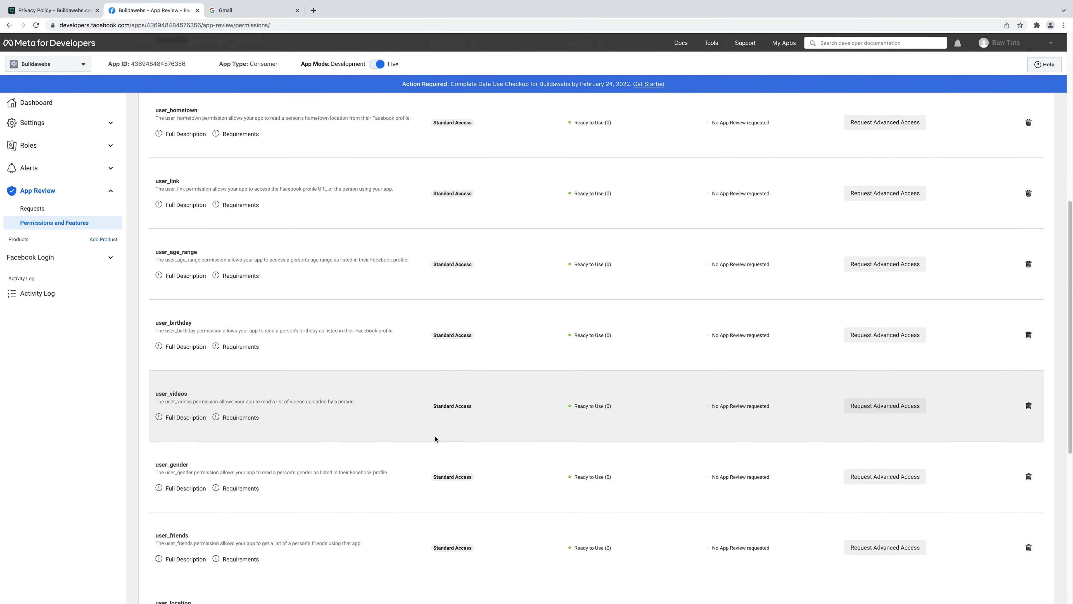
pyautogui.scroll(-6, 435, 438)
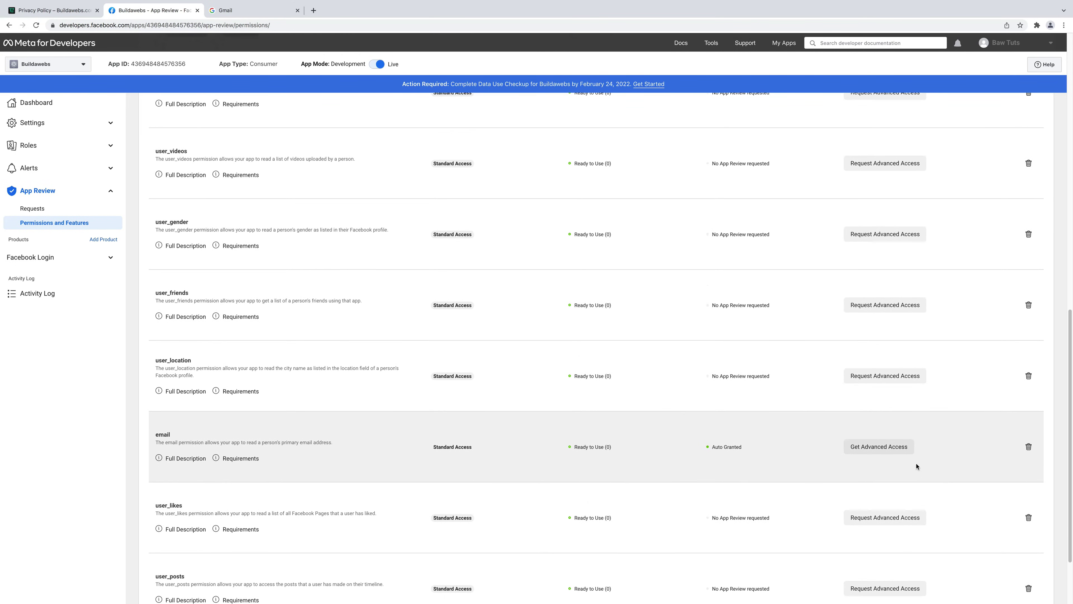
pyautogui.click(886, 447)
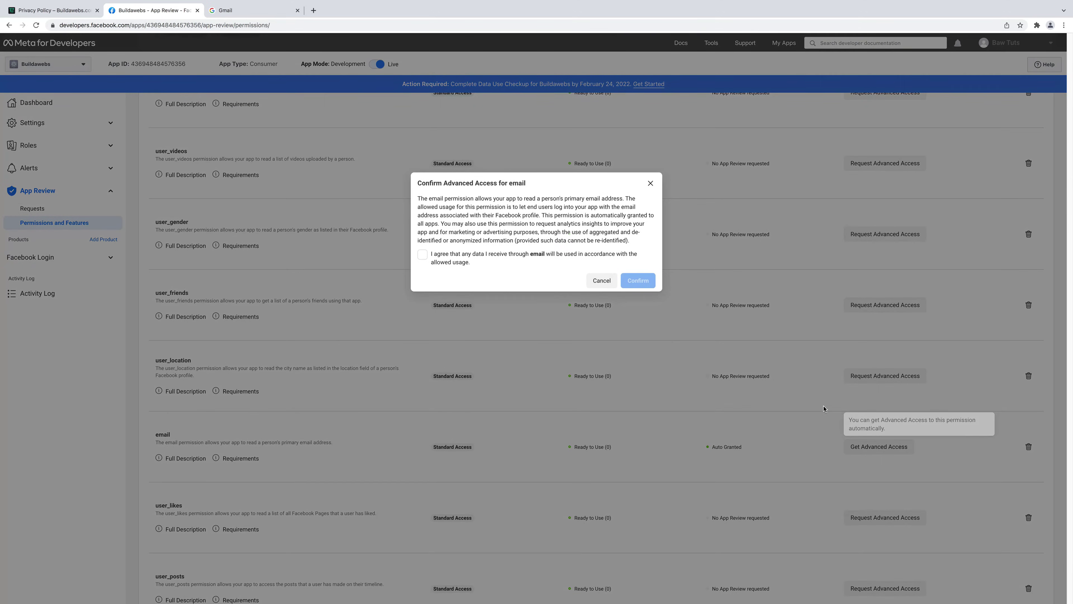
pyautogui.click(422, 254)
pyautogui.click(640, 282)
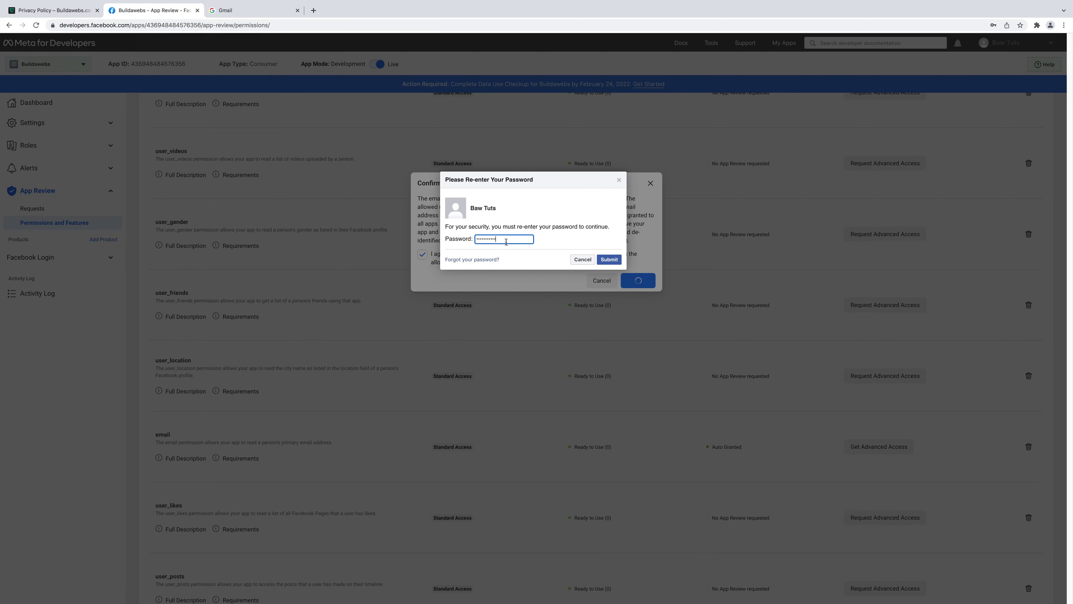
pyautogui.click(614, 260)
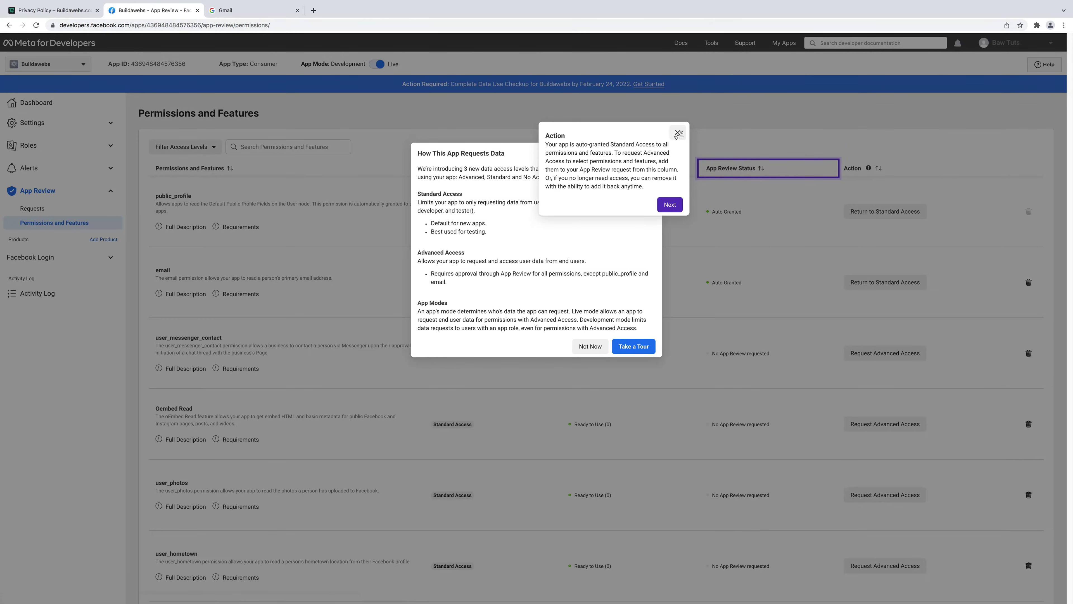
pyautogui.click(677, 134)
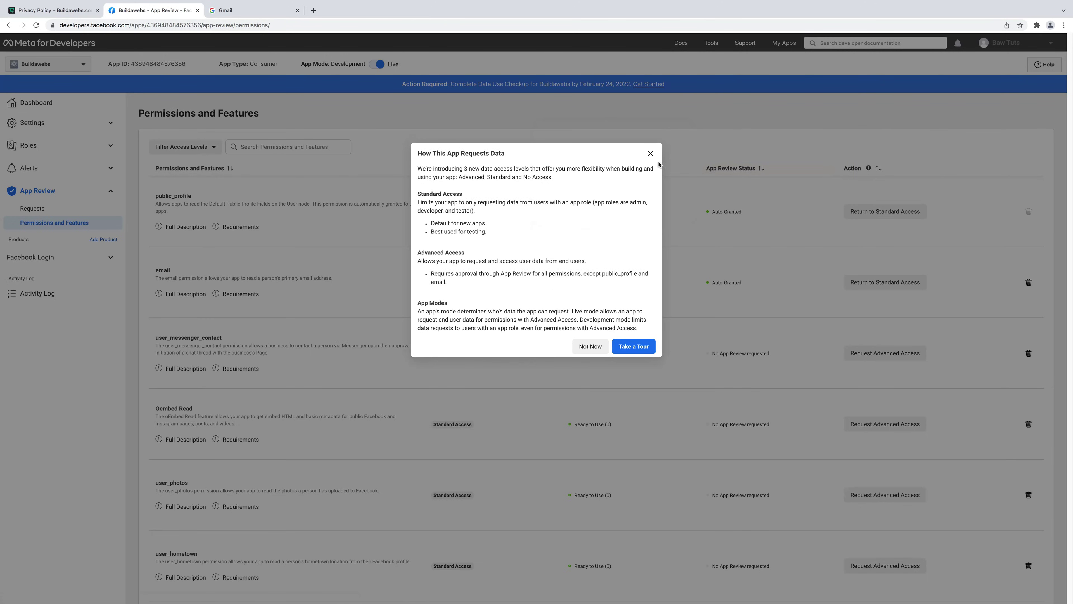
pyautogui.click(653, 156)
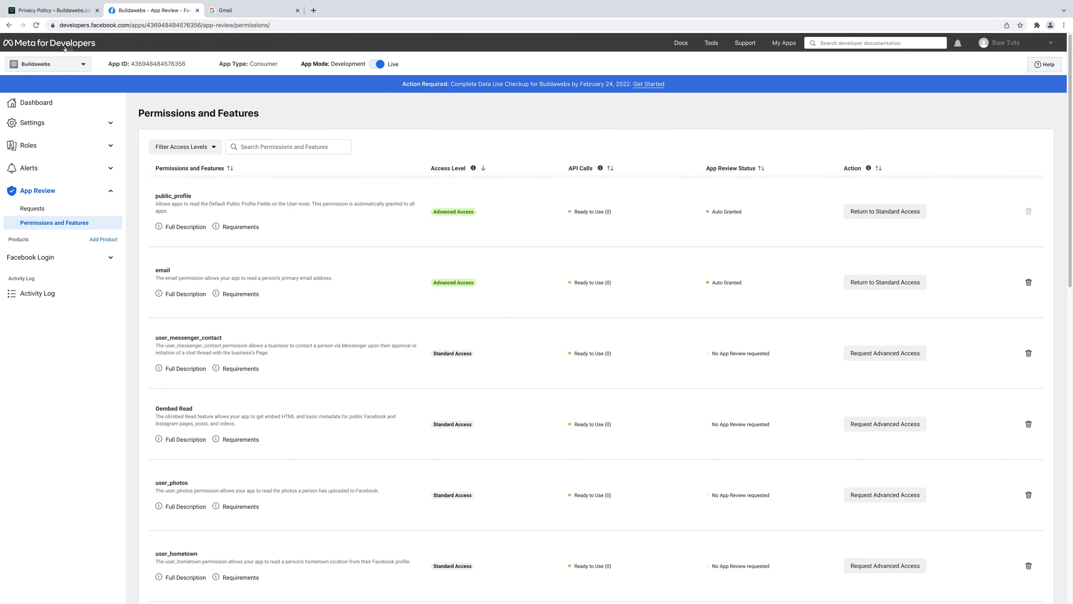
# Copy the App ID from Settings > Basic and go back to the WordPress site tab.
pyautogui.click(110, 123)
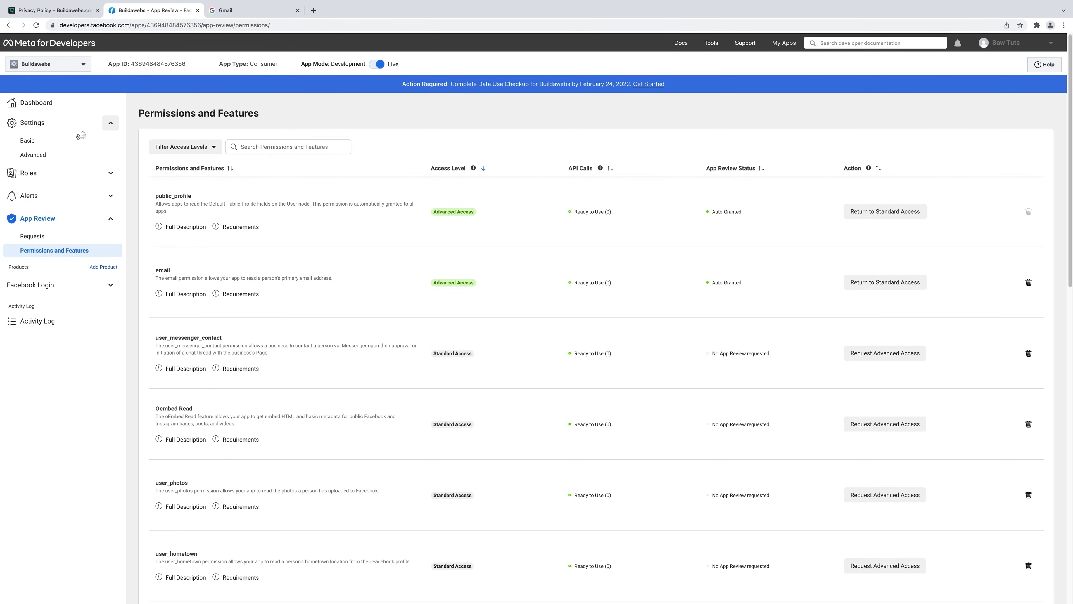
pyautogui.click(55, 141)
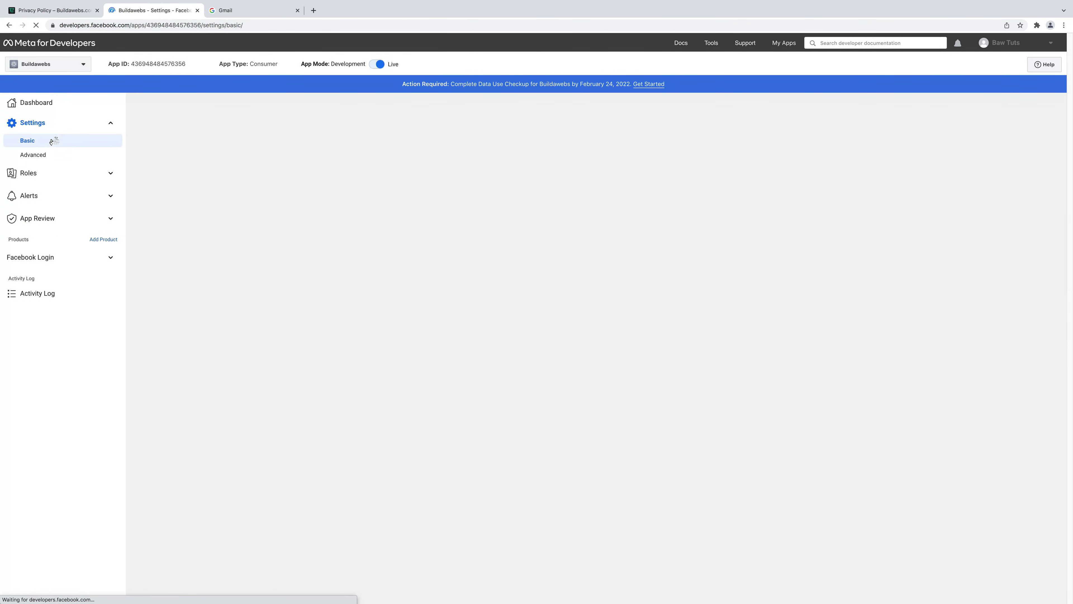
pyautogui.click(162, 64)
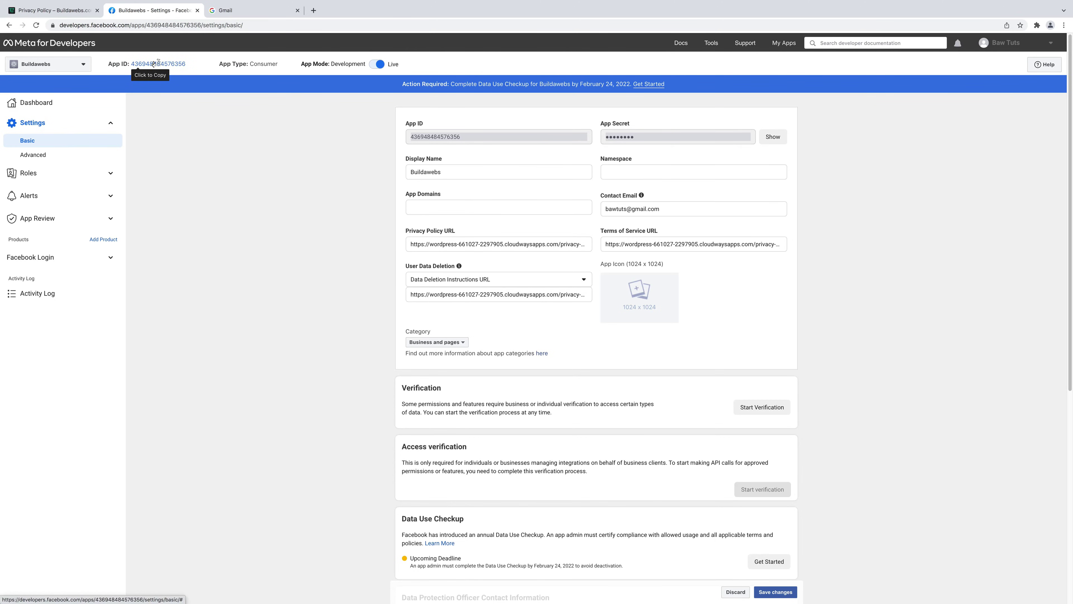
pyautogui.click(42, 11)
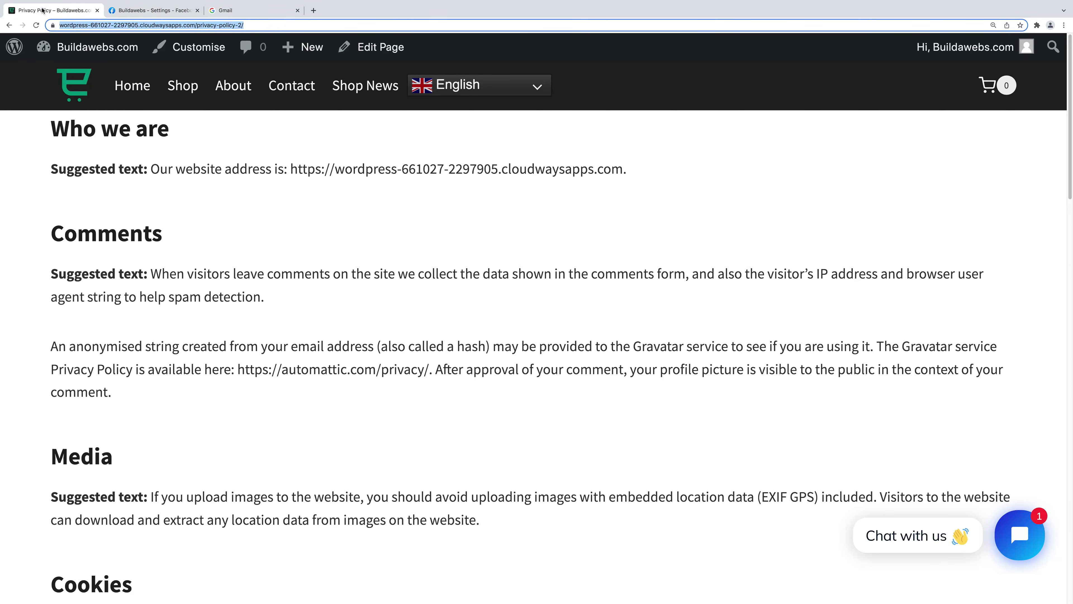
# Paste the copied Facebook app ID into the App ID field of Nextend's Facebook provider settings.
pyautogui.click(14, 47)
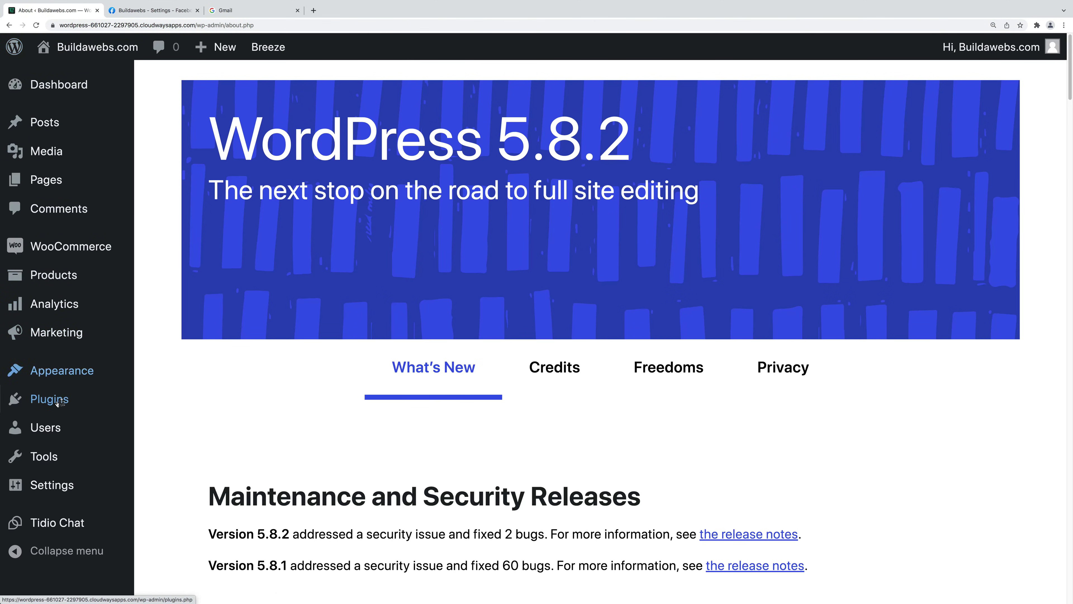
pyautogui.moveTo(55, 401)
pyautogui.moveTo(68, 486)
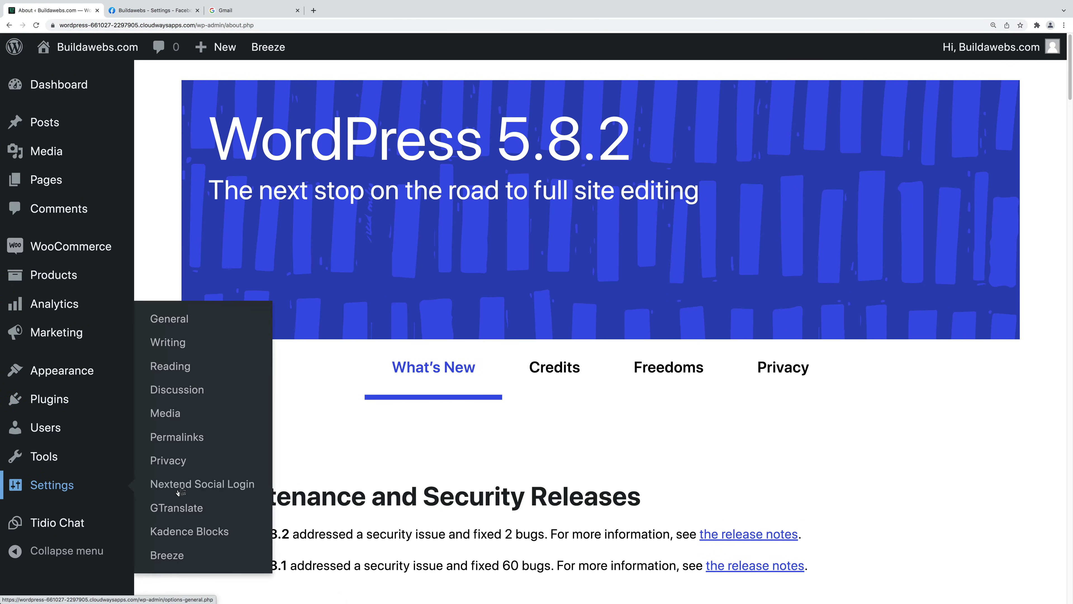
pyautogui.click(193, 486)
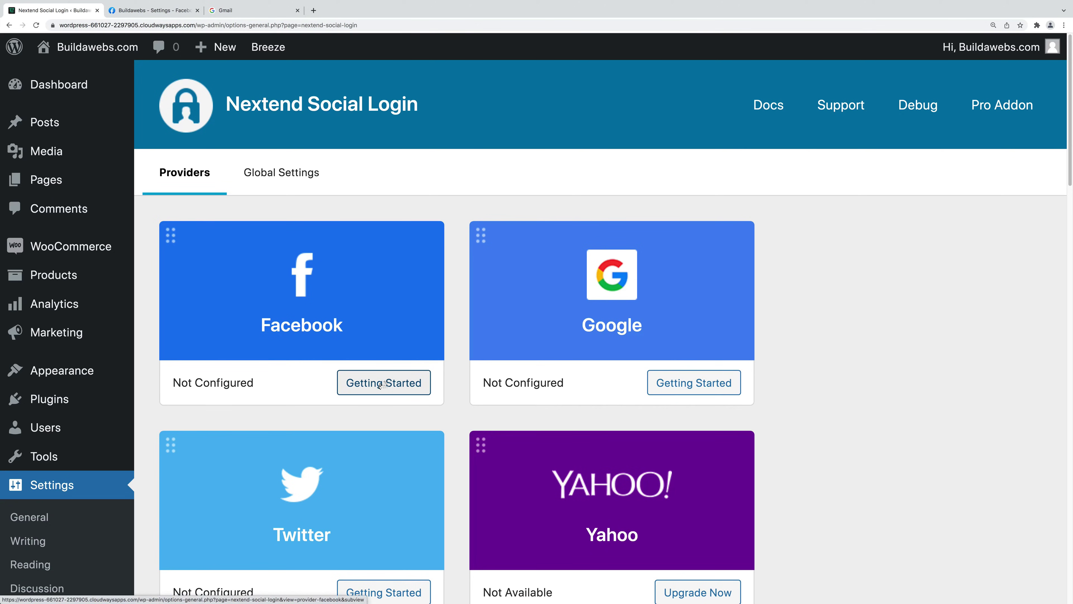
pyautogui.click(381, 384)
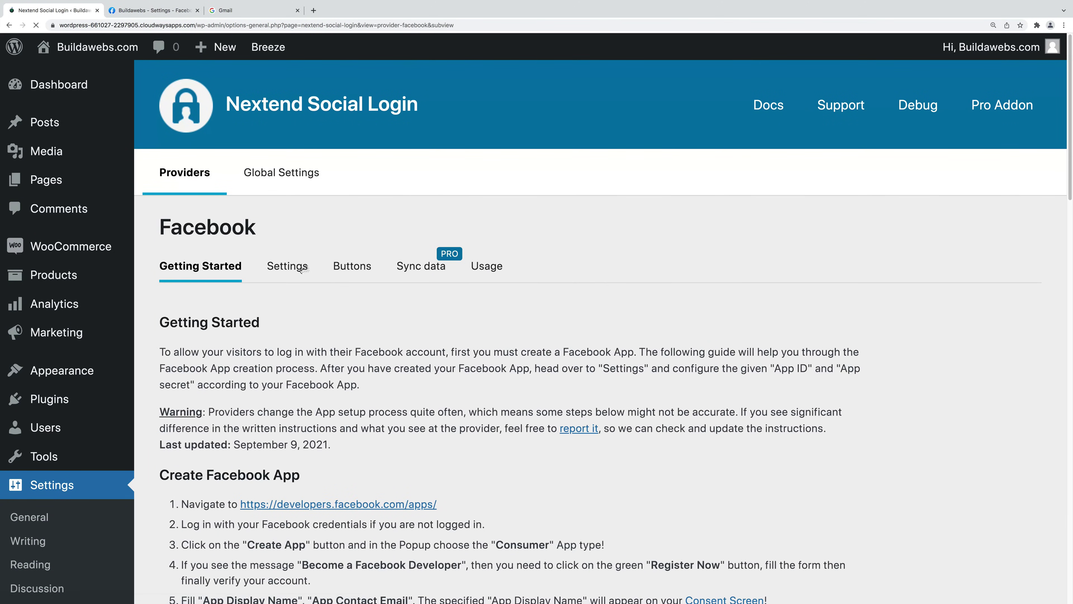
pyautogui.click(287, 266)
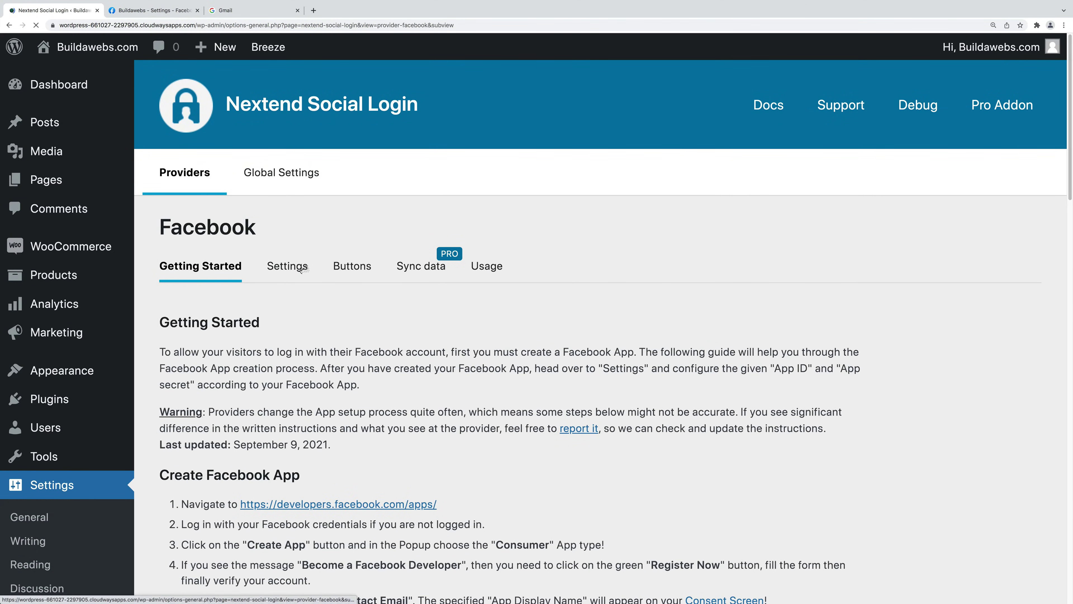
pyautogui.click(389, 332)
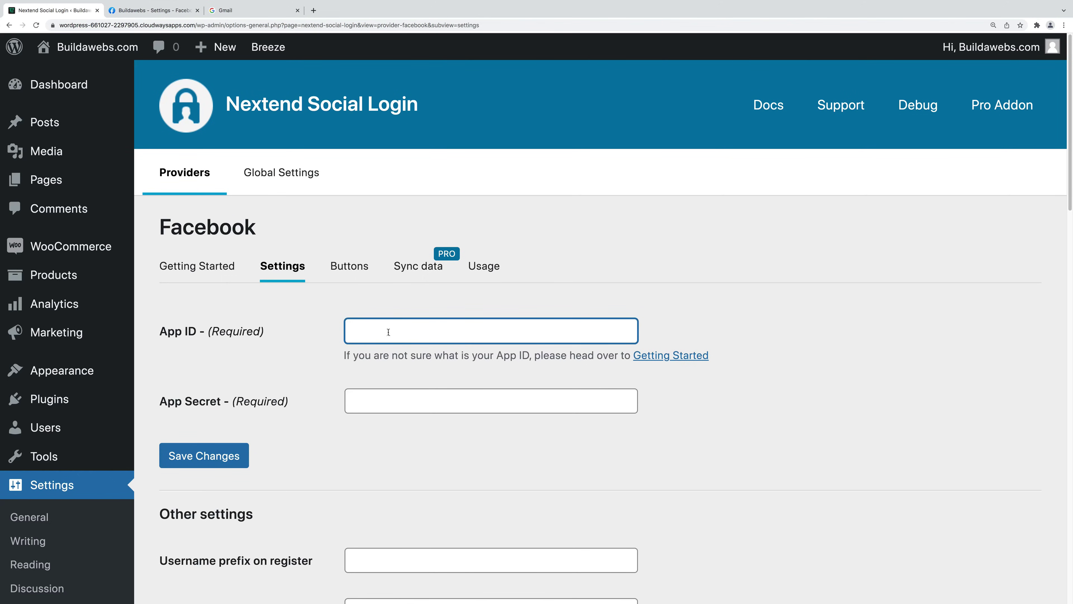
pyautogui.hotkey('ctrl', 'v')
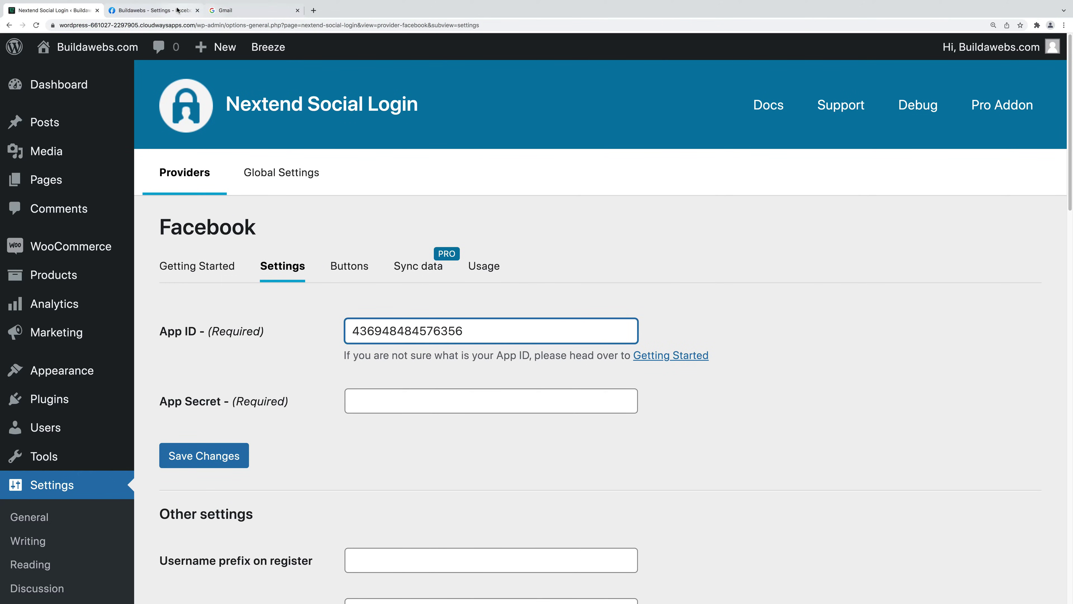
pyautogui.click(152, 10)
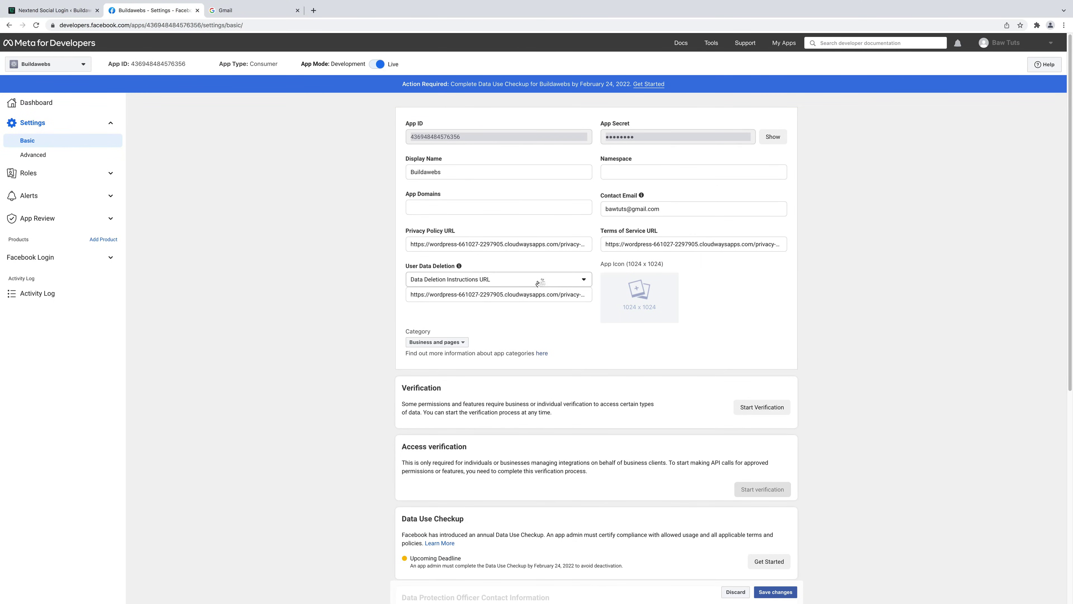
# Reveal and copy the Facebook App Secret, then return to the Nextend Social Login tab.
pyautogui.click(776, 138)
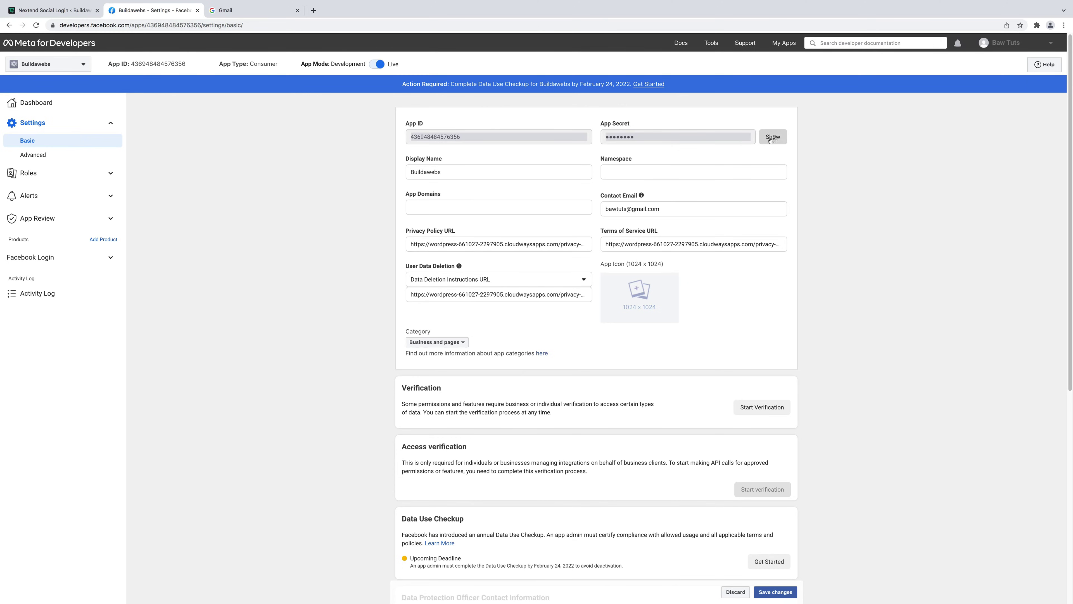
pyautogui.moveTo(716, 140); pyautogui.dragTo(585, 137)
pyautogui.press('super+c')
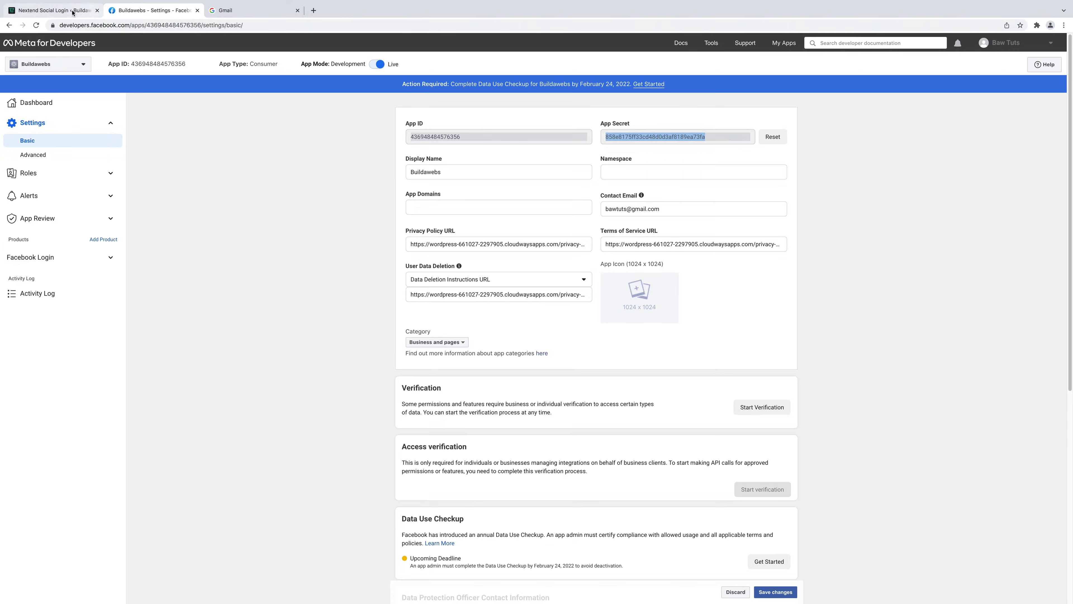
pyautogui.click(55, 10)
# Paste and save the App Secret, then verify the settings by authorizing the Facebook account.
pyautogui.click(434, 401)
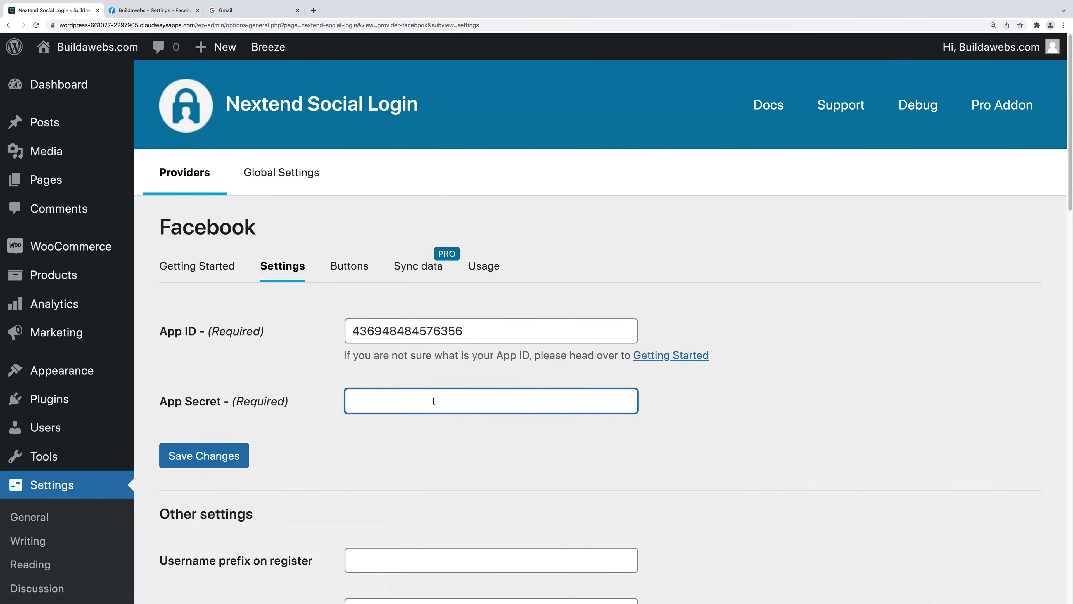
pyautogui.press('super+v')
pyautogui.click(242, 465)
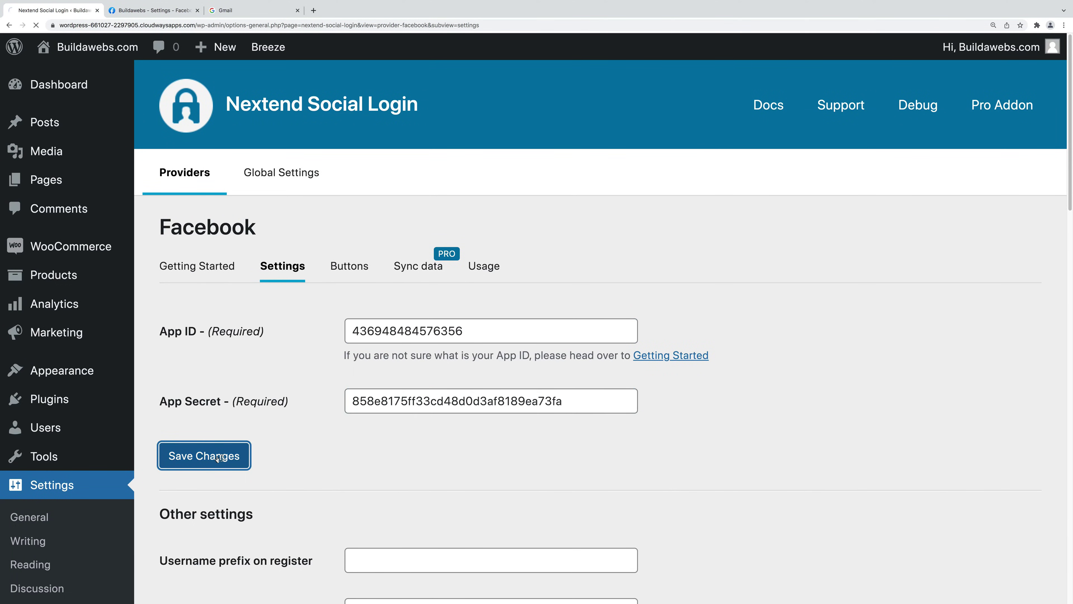
pyautogui.scroll(-3, 481, 470)
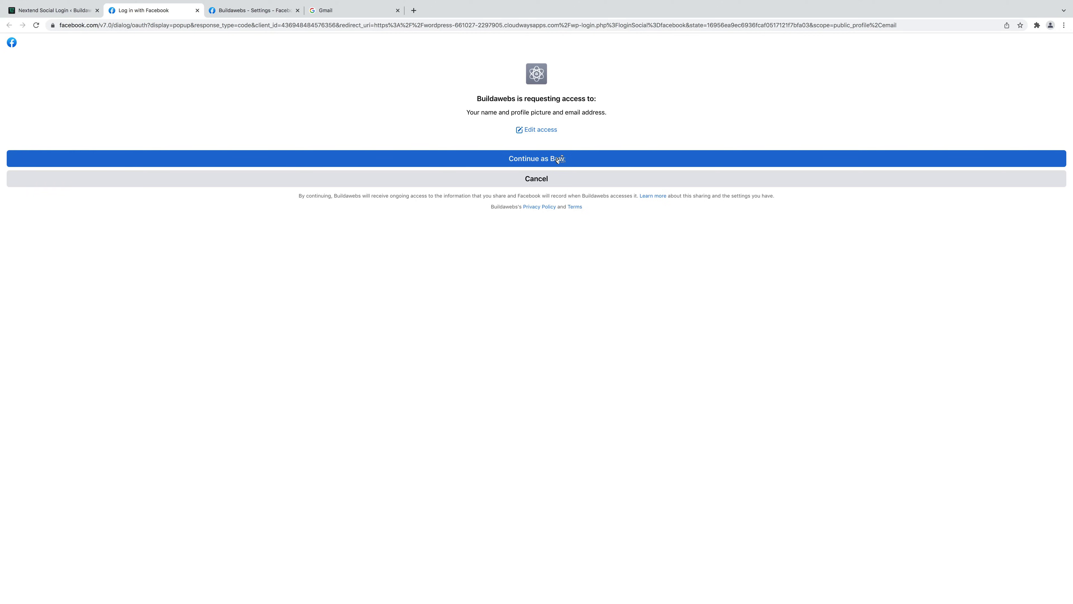
pyautogui.click(565, 159)
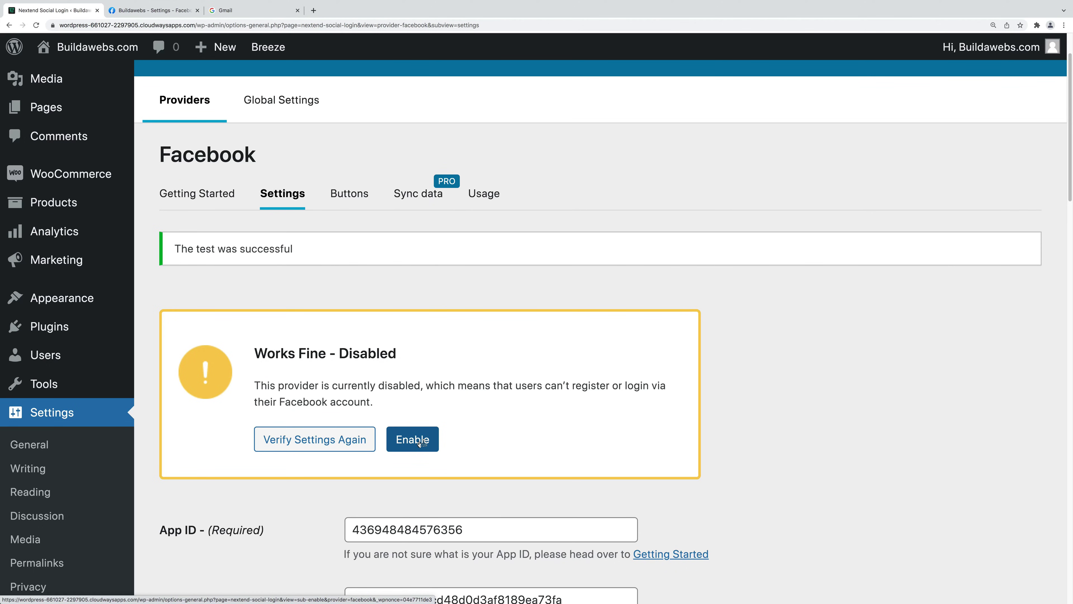
# Enable the Facebook provider so it shows Works Fine - Enabled.
pyautogui.click(419, 443)
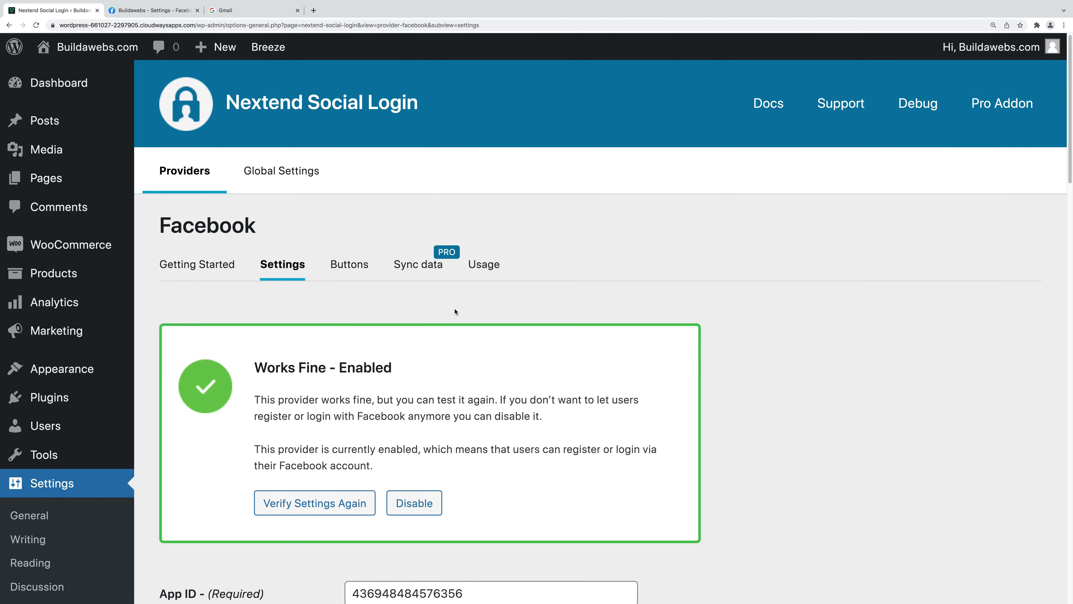
pyautogui.moveTo(21, 49)
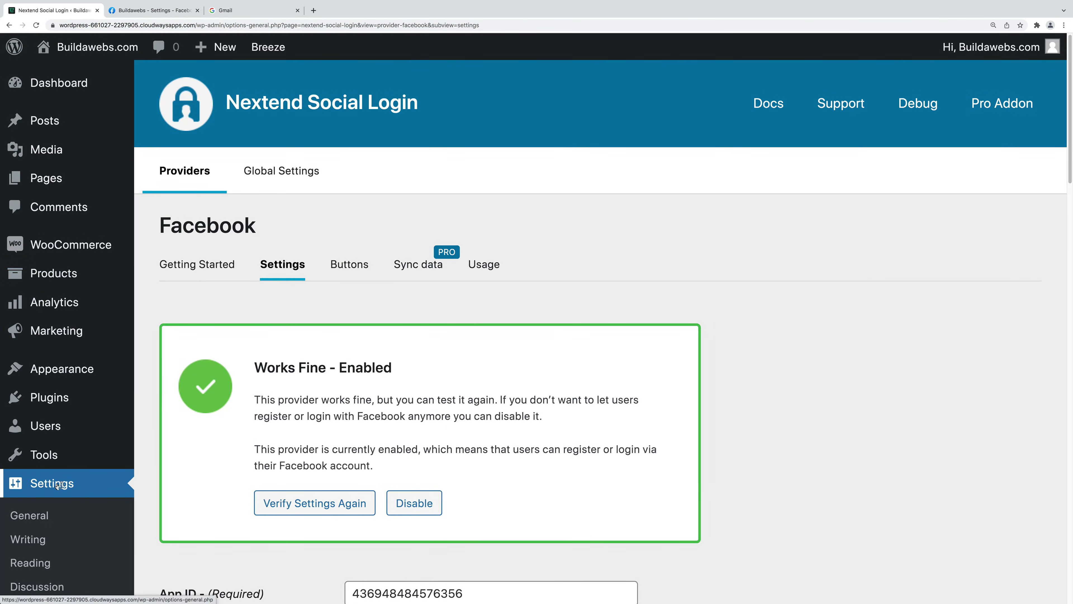
pyautogui.scroll(-5, 80, 501)
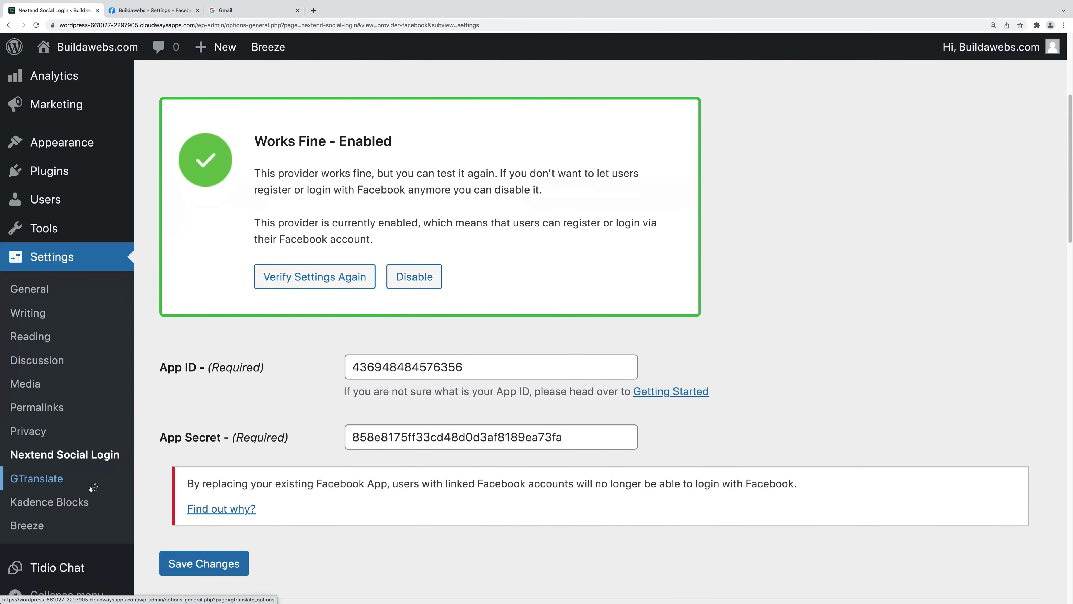
# Open the Google provider's Getting Started guide and follow the console.developers.google.com link.
pyautogui.click(84, 456)
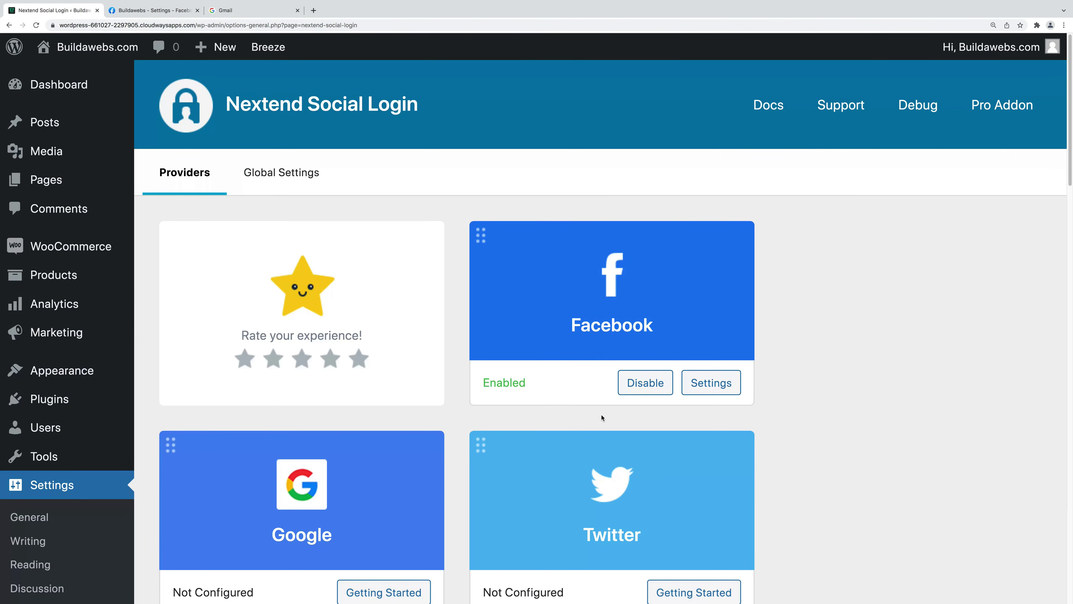
pyautogui.scroll(-5, 536, 474)
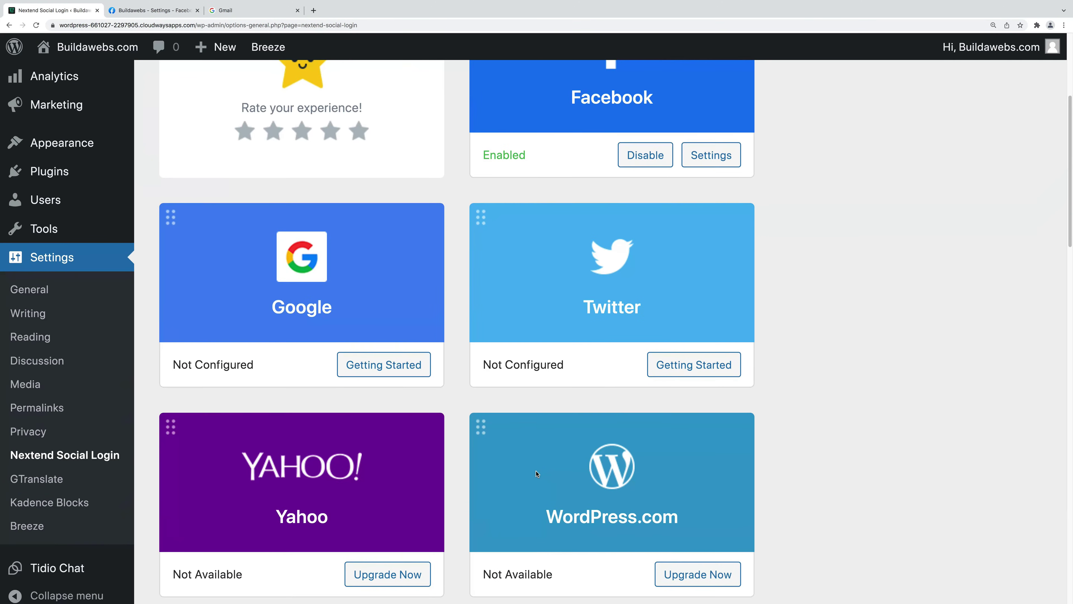
pyautogui.click(384, 365)
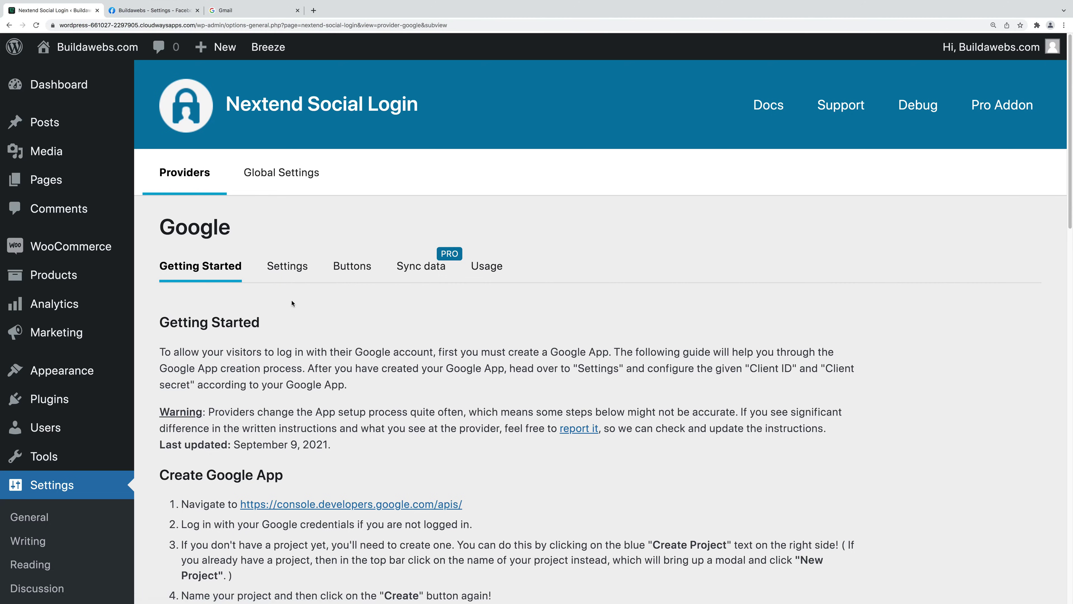
pyautogui.scroll(-1, 335, 538)
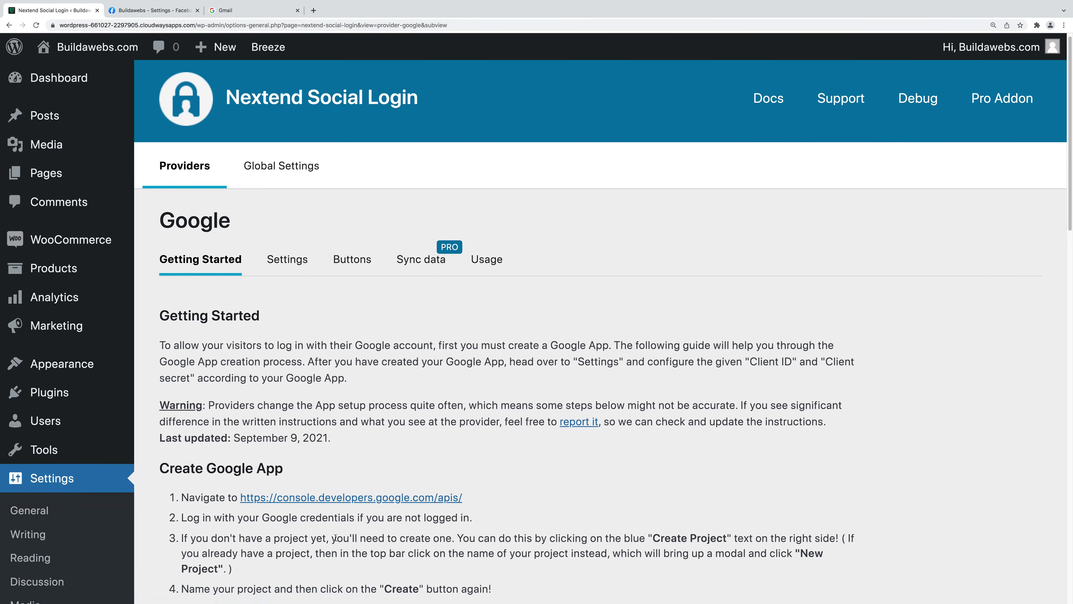
pyautogui.click(348, 499)
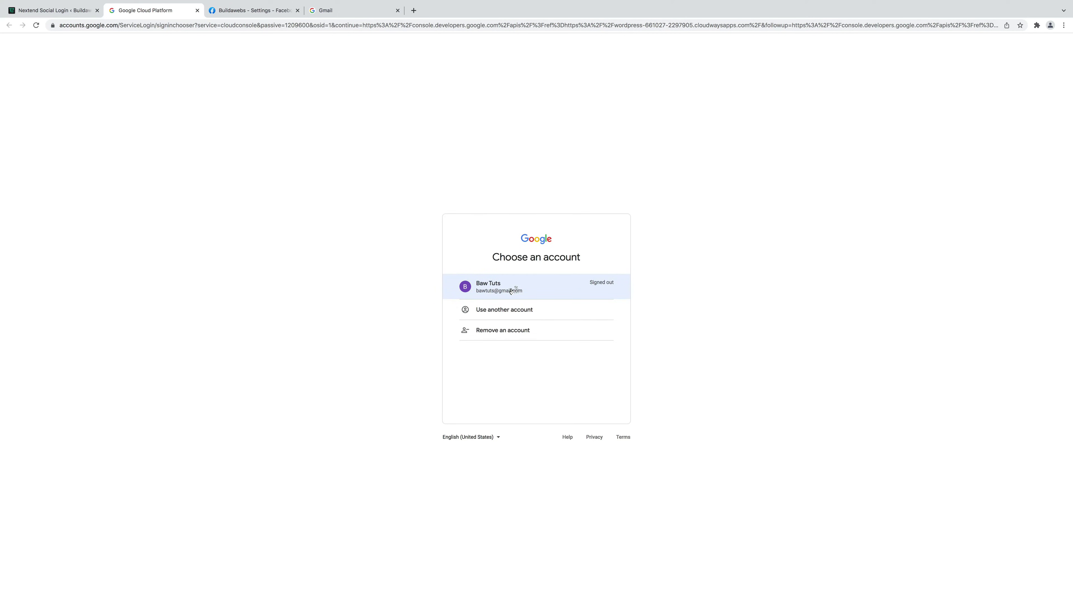
# Sign in with the existing Google account and open the project picker, which lists no projects.
pyautogui.click(510, 291)
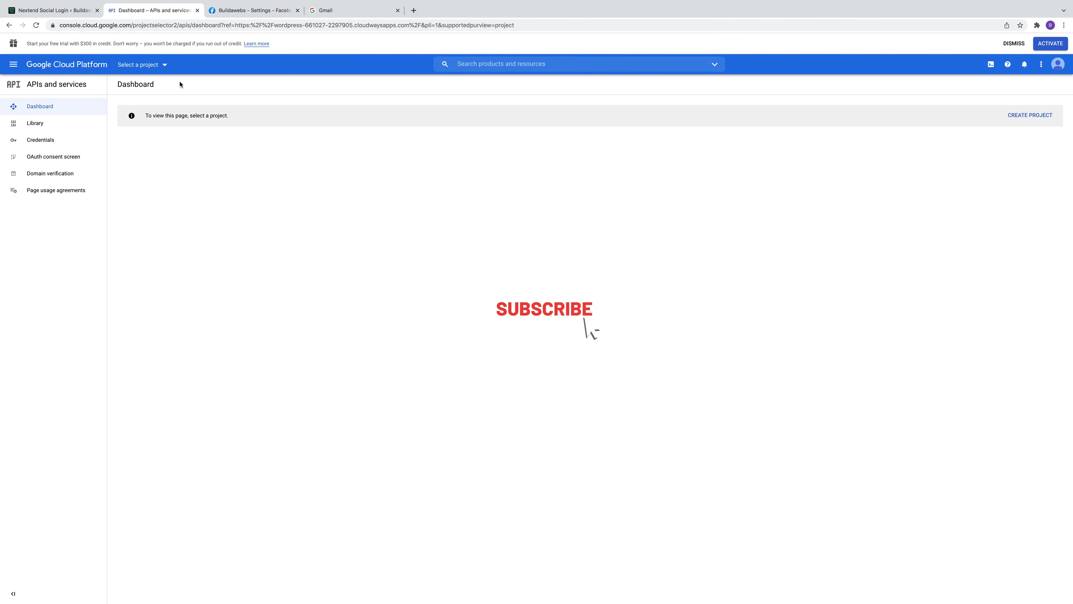
pyautogui.click(165, 67)
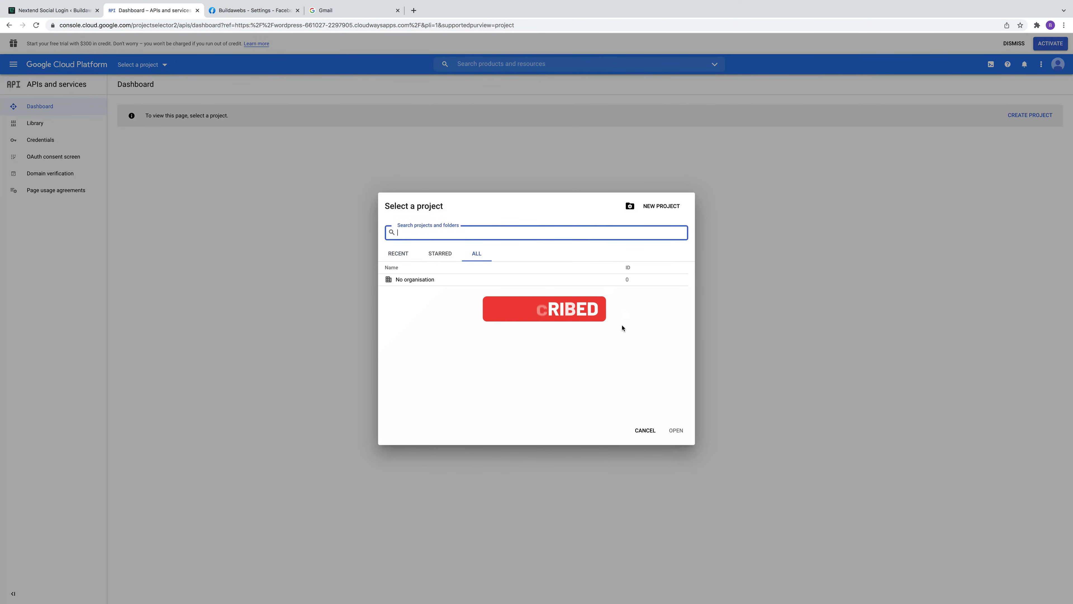
pyautogui.click(645, 430)
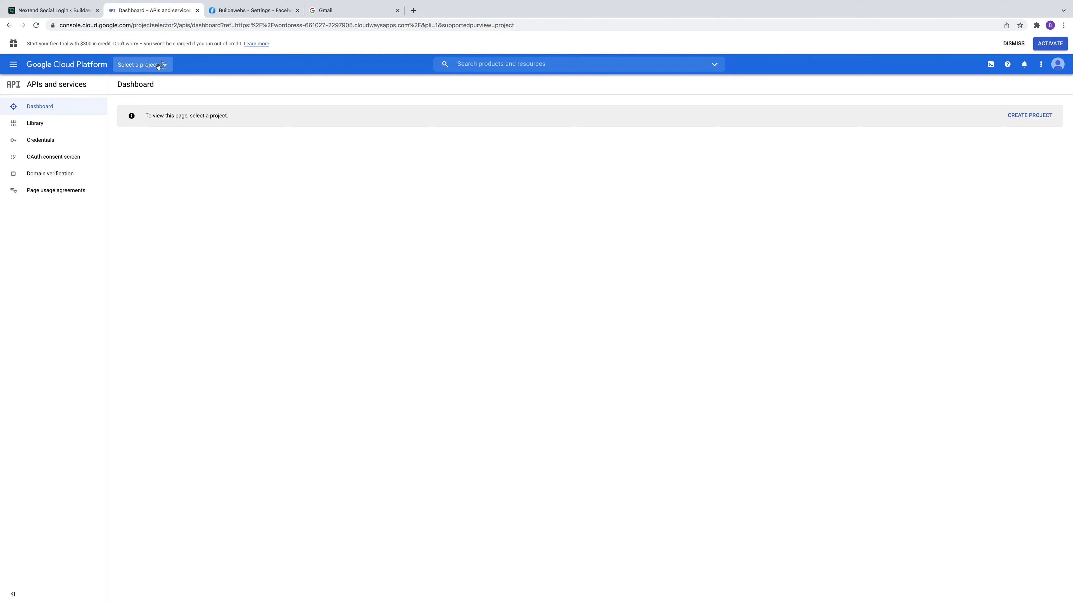
pyautogui.click(166, 65)
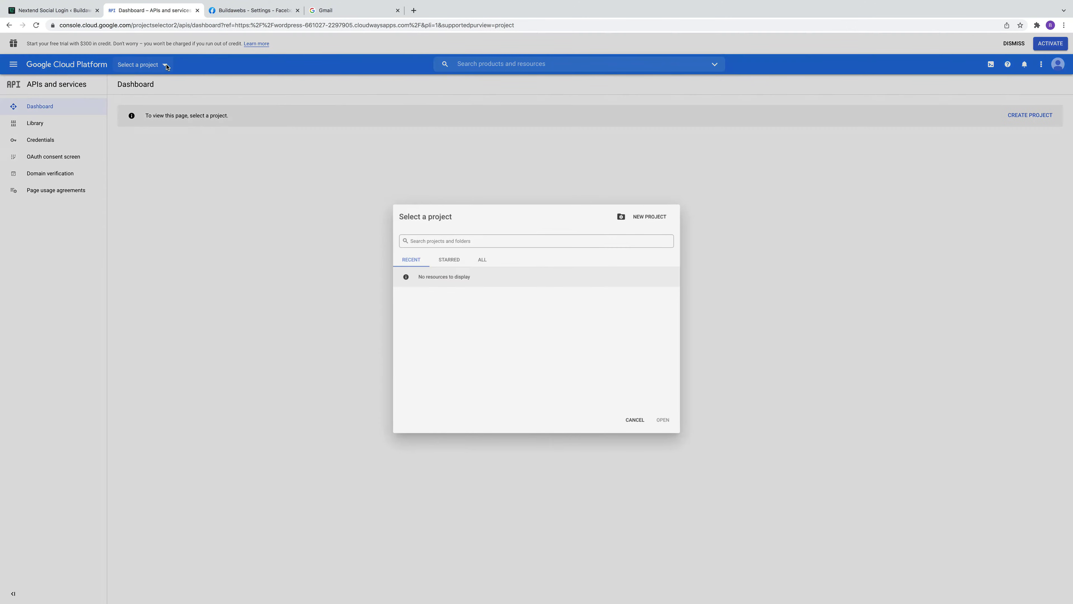
# Create a project with the default name My Project 41053 and open its APIs dashboard.
pyautogui.click(656, 206)
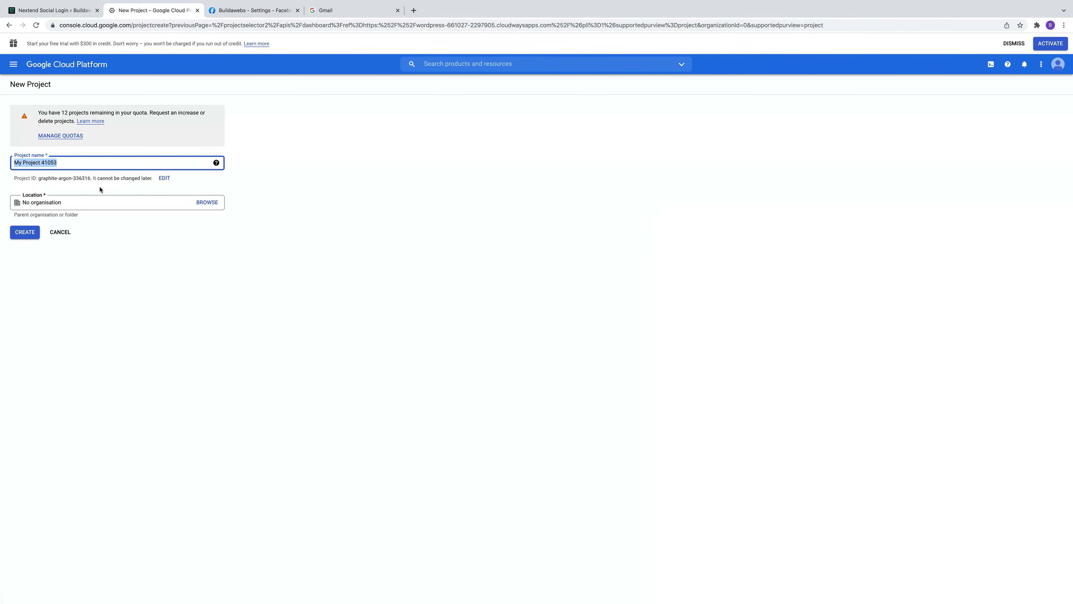
pyautogui.click(30, 236)
pyautogui.click(25, 232)
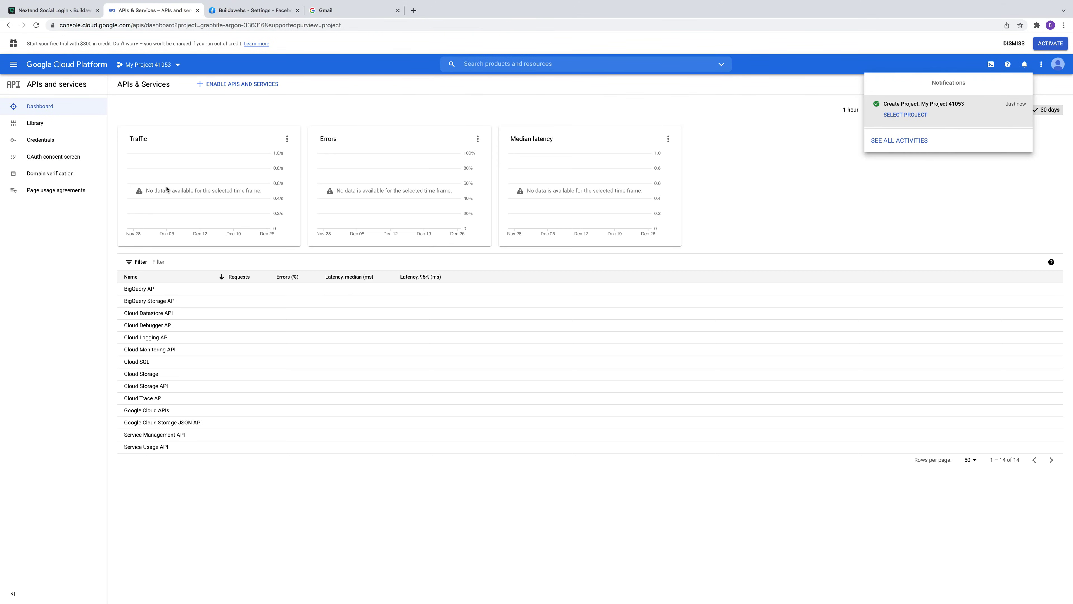
# Start an OAuth consent screen registration with the External user type.
pyautogui.click(54, 157)
pyautogui.click(54, 157)
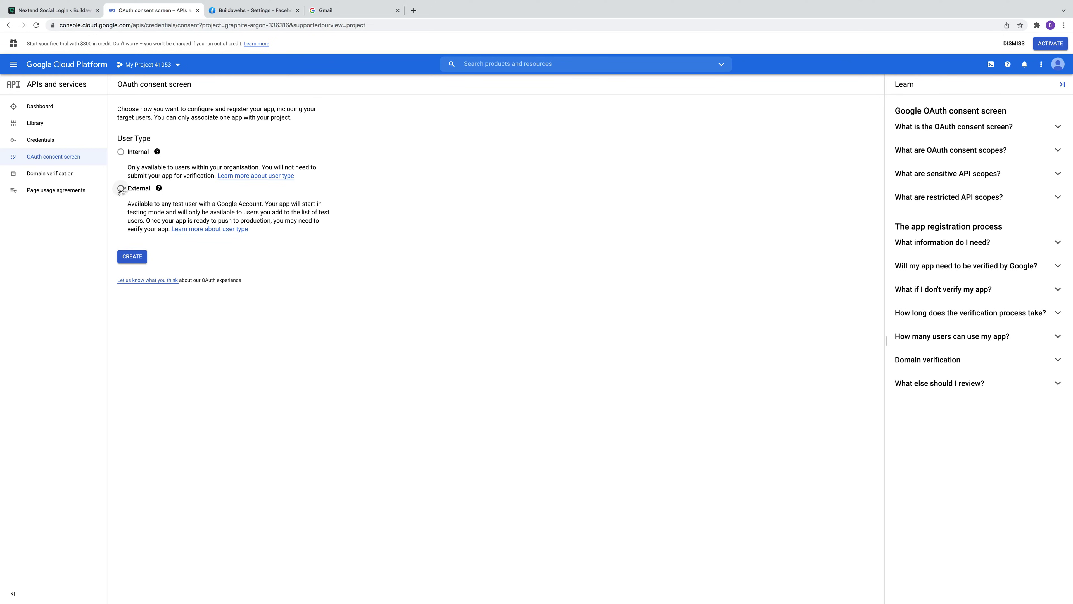
pyautogui.click(121, 189)
pyautogui.click(136, 256)
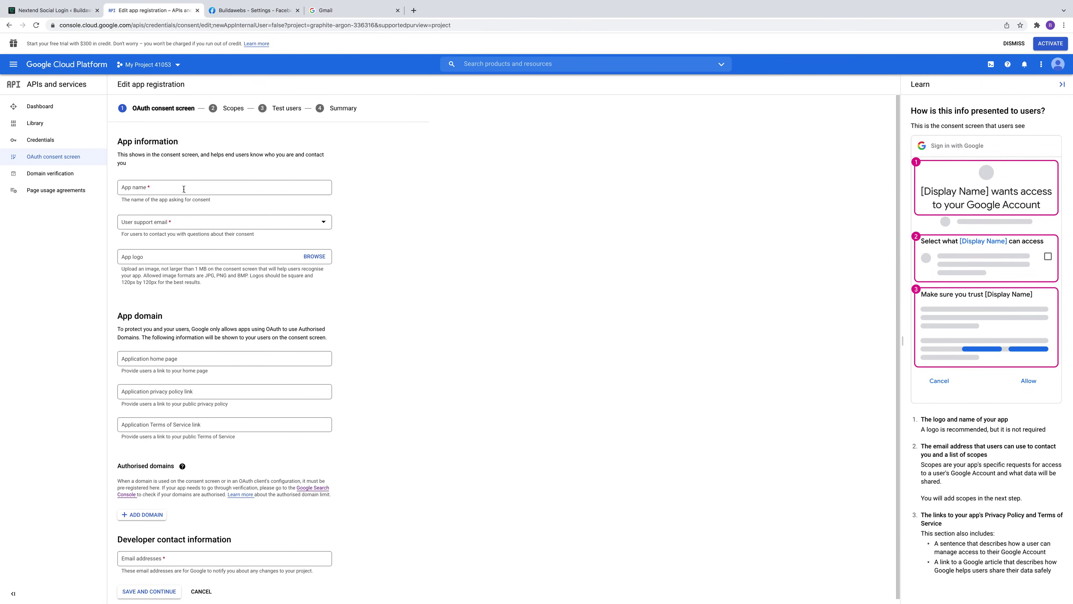
# Enter Buildawebs as the app name and choose the account's address as user support e-mail.
pyautogui.click(177, 191)
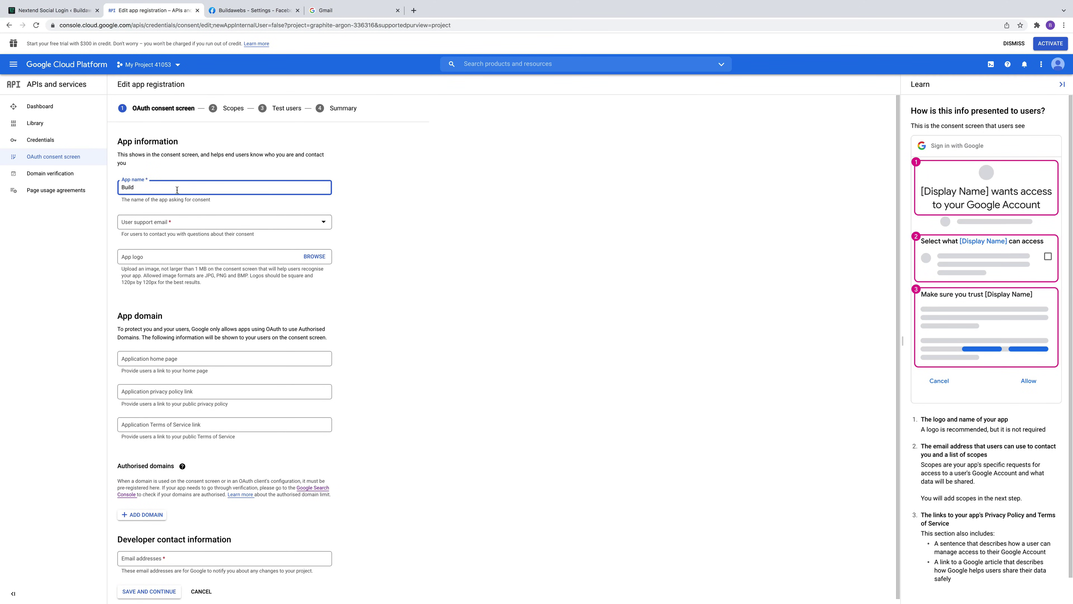
pyautogui.write('Buildawebs')
pyautogui.click(177, 224)
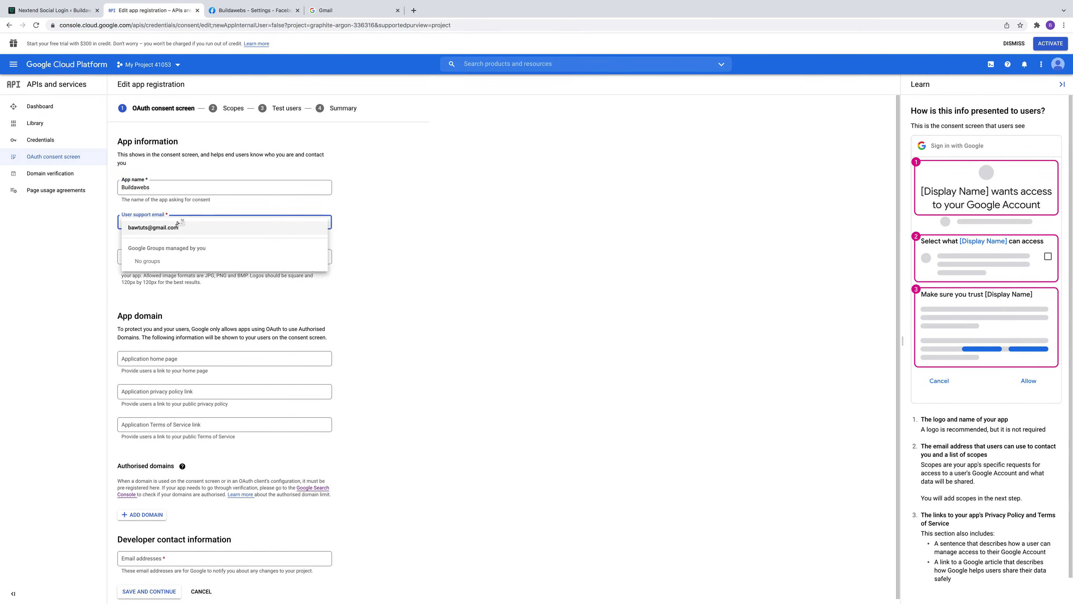
pyautogui.click(180, 226)
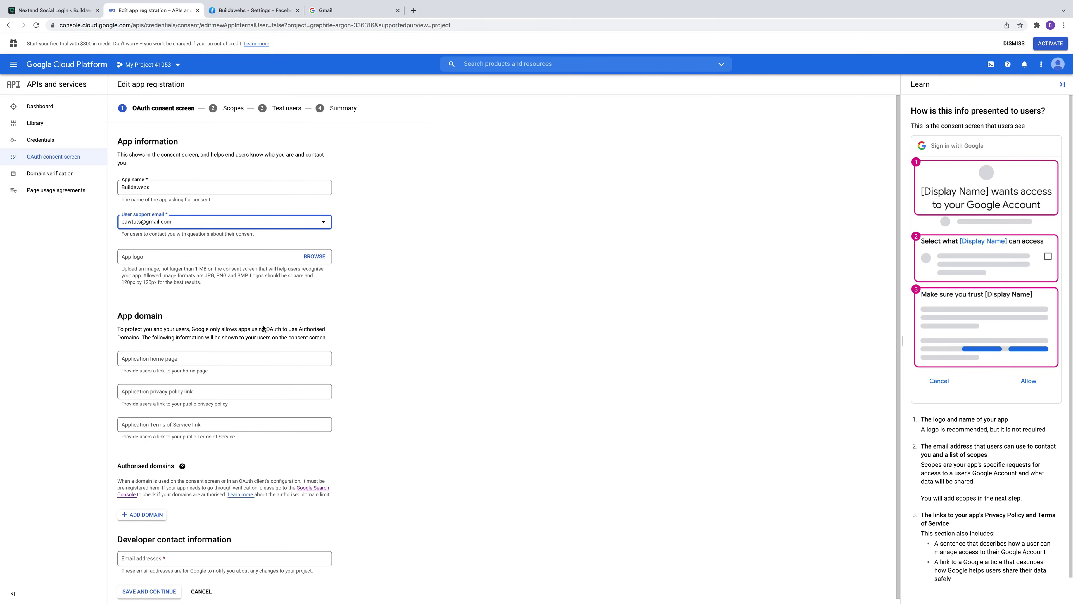
pyautogui.click(187, 360)
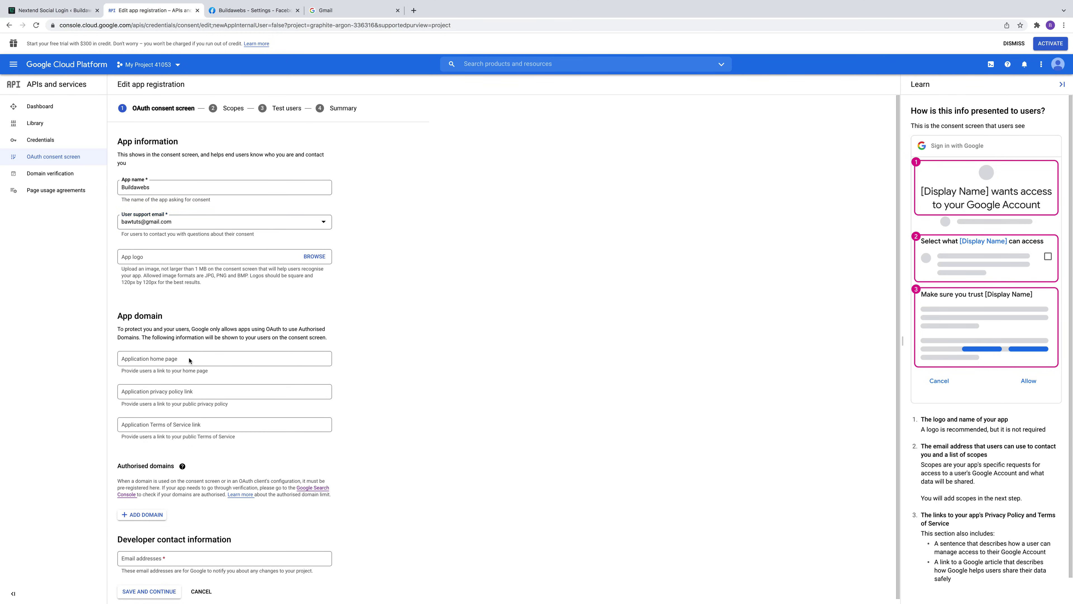
pyautogui.click(54, 10)
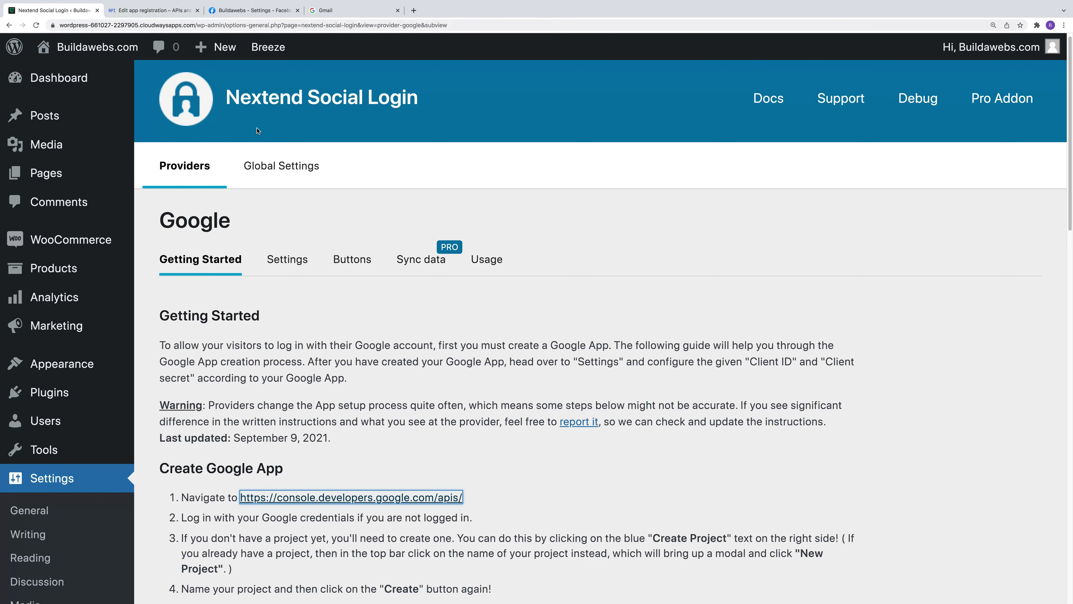
pyautogui.click(161, 21)
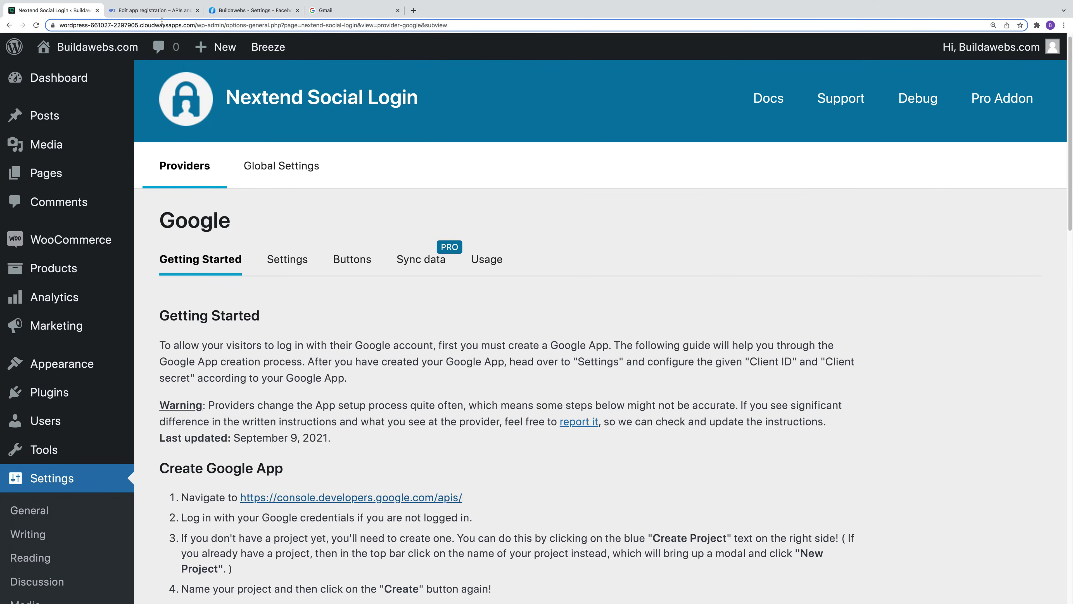
pyautogui.keyDown('shift'); pyautogui.click(60, 25); pyautogui.keyUp('shift')
pyautogui.hotkey('ctrl', 'c')
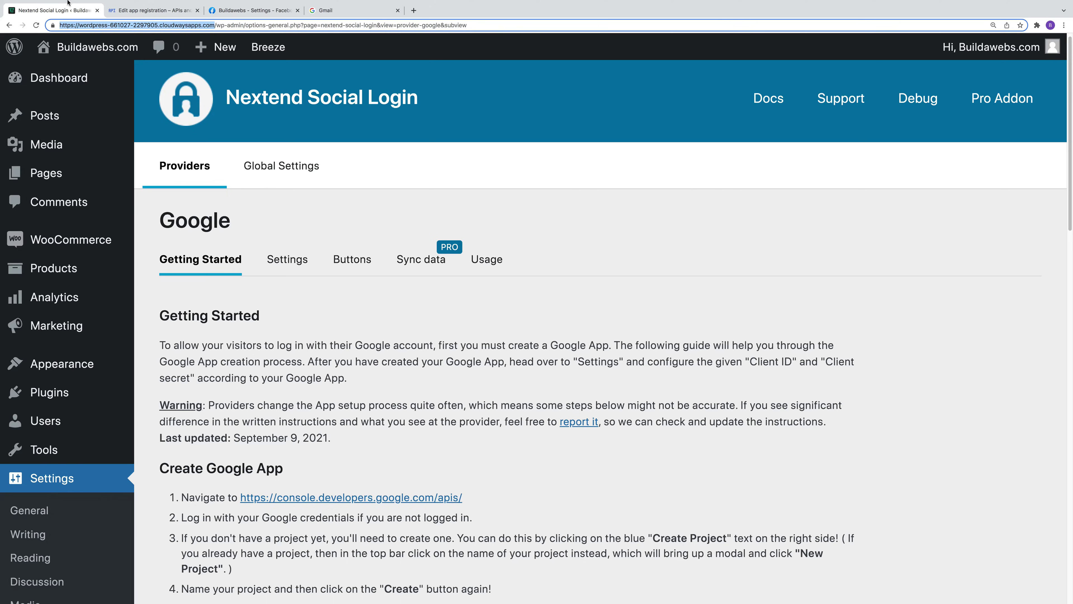
pyautogui.click(152, 10)
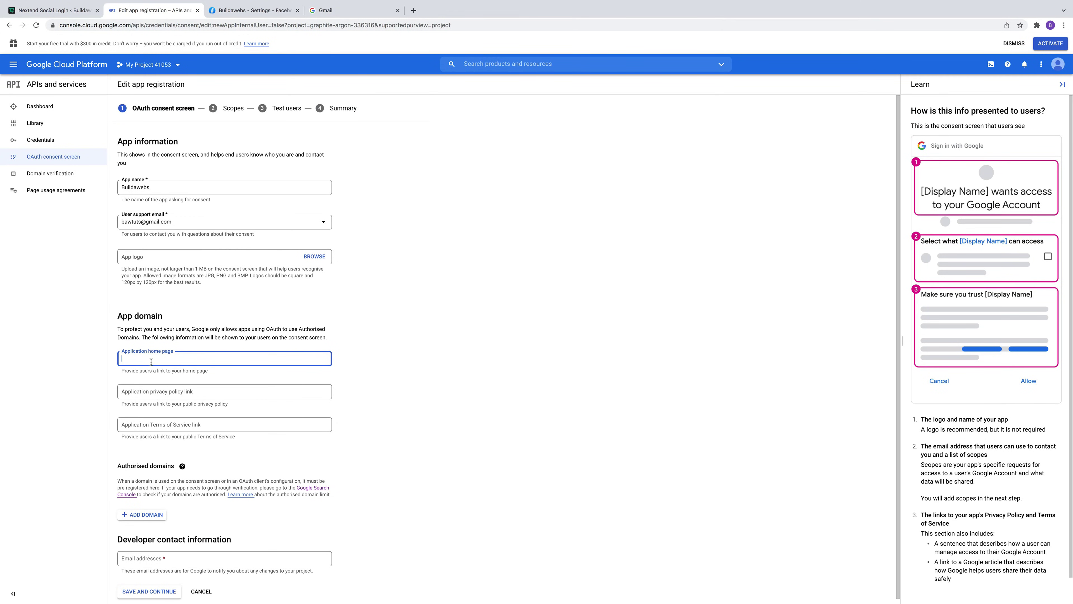
pyautogui.hotkey('ctrl', 'v')
# Copy the URL of the site's published Privacy Policy page from WordPress.
pyautogui.click(185, 390)
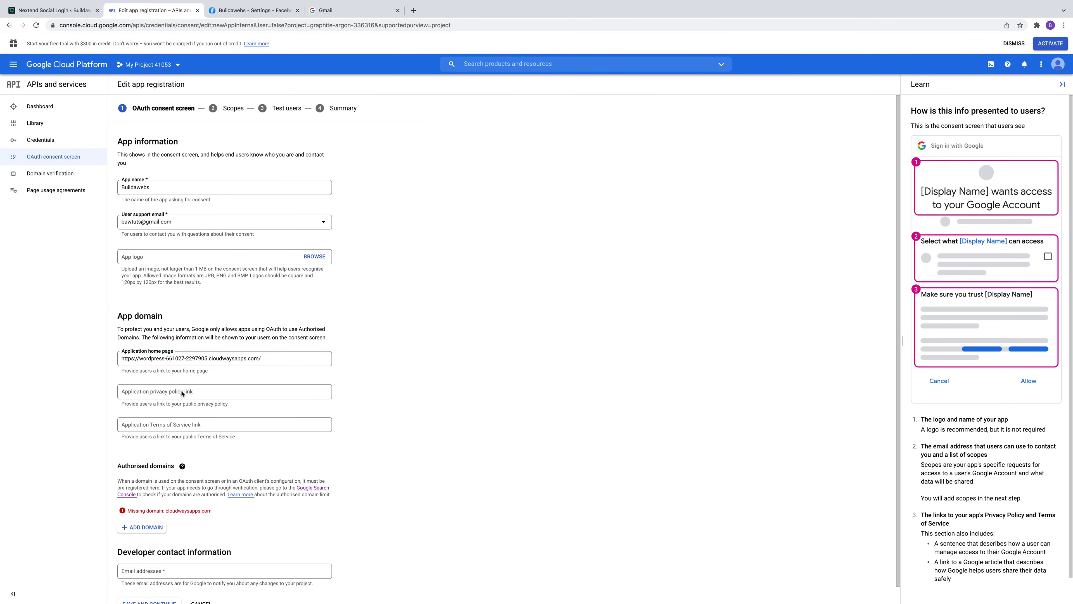
pyautogui.click(58, 11)
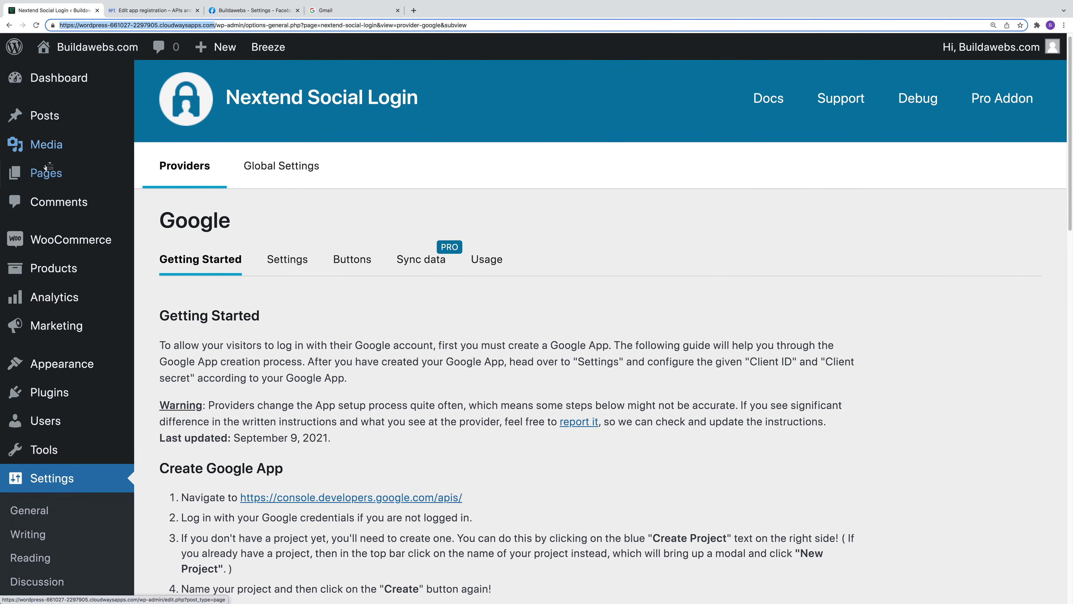
pyautogui.click(196, 176)
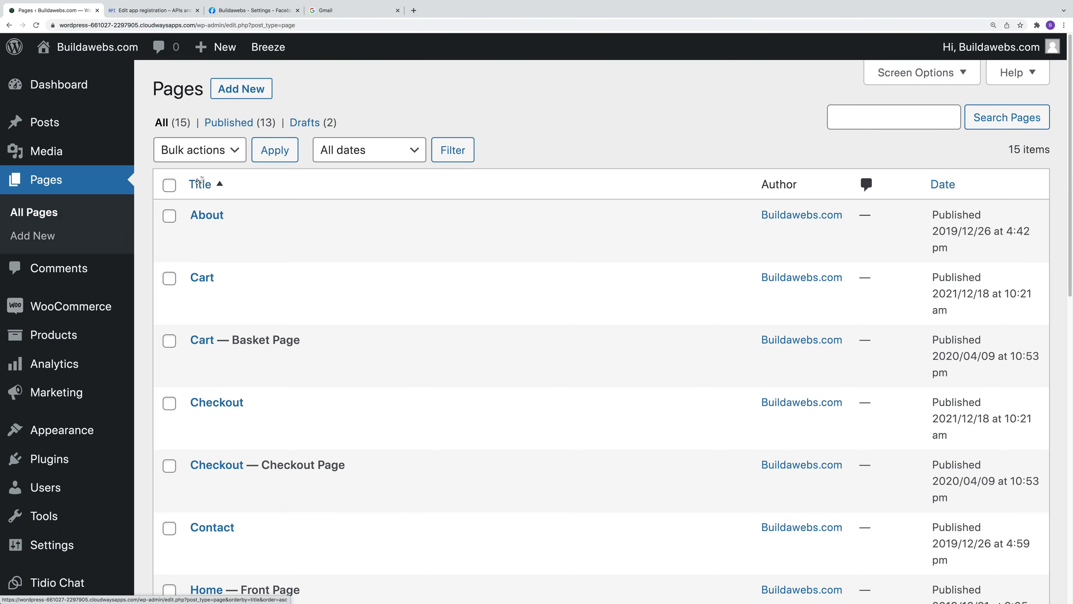
pyautogui.scroll(-10, 406, 454)
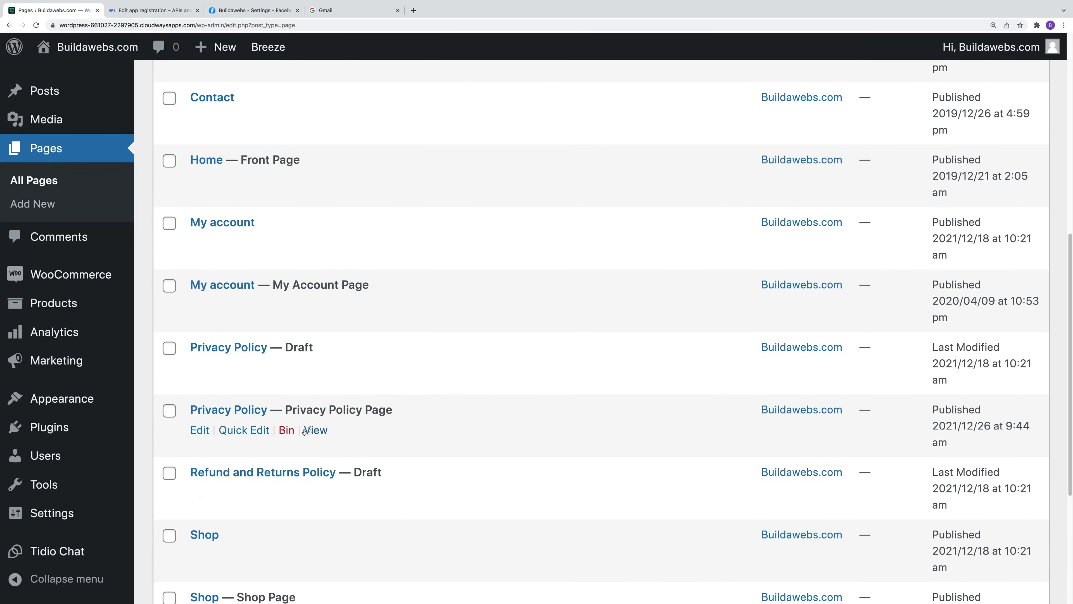
pyautogui.click(315, 429)
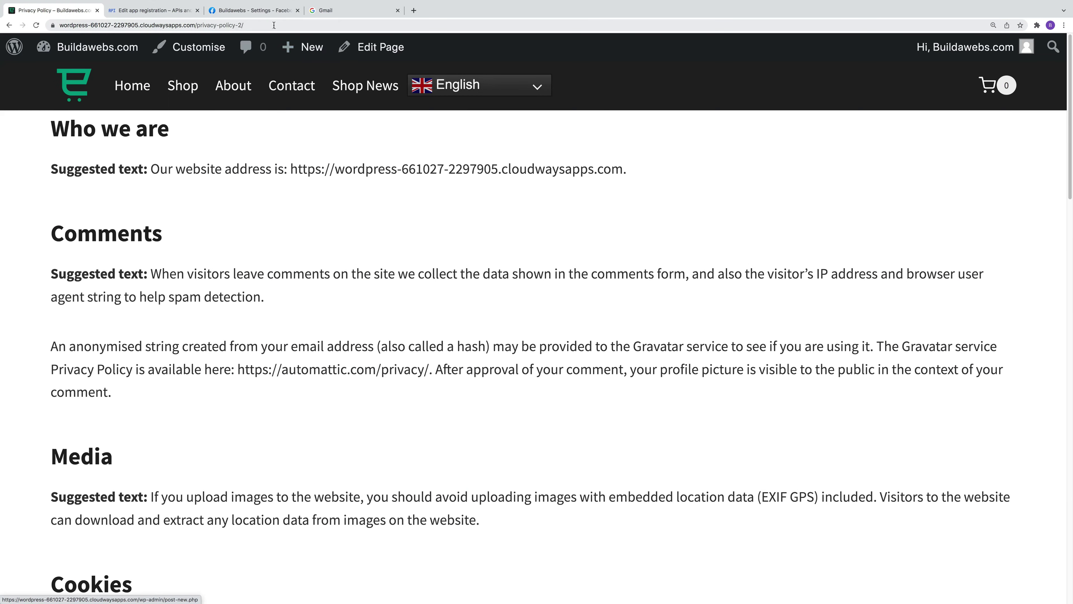
pyautogui.click(274, 25)
pyautogui.hotkey('ctrl', 'c')
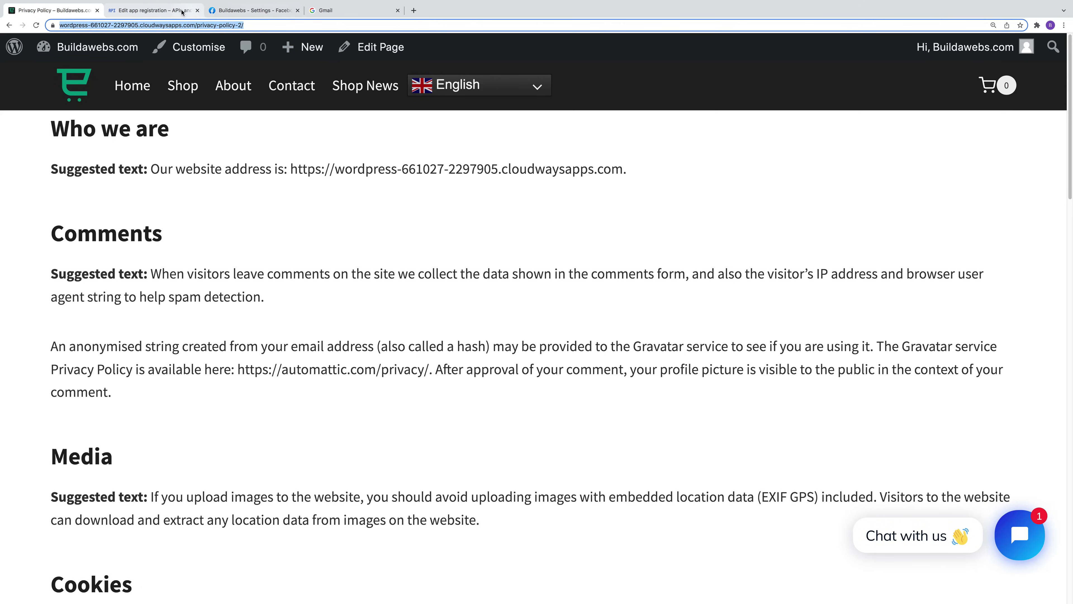
pyautogui.click(181, 12)
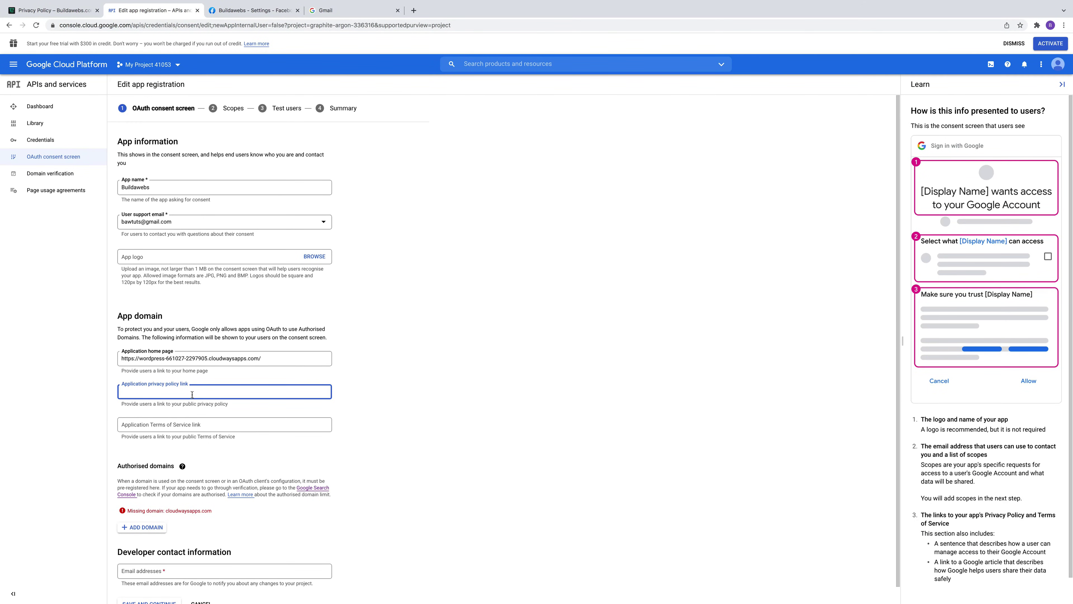
# Use the Privacy Policy URL for both the privacy policy and terms of service links.
pyautogui.hotkey('ctrl', 'v')
pyautogui.click(193, 424)
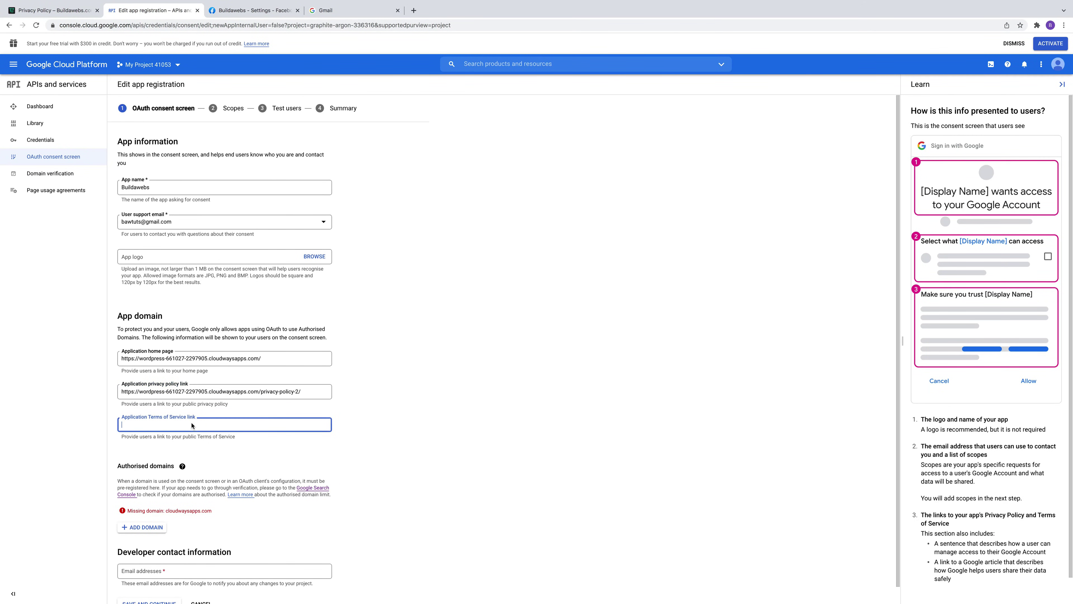
pyautogui.hotkey('ctrl', 'v')
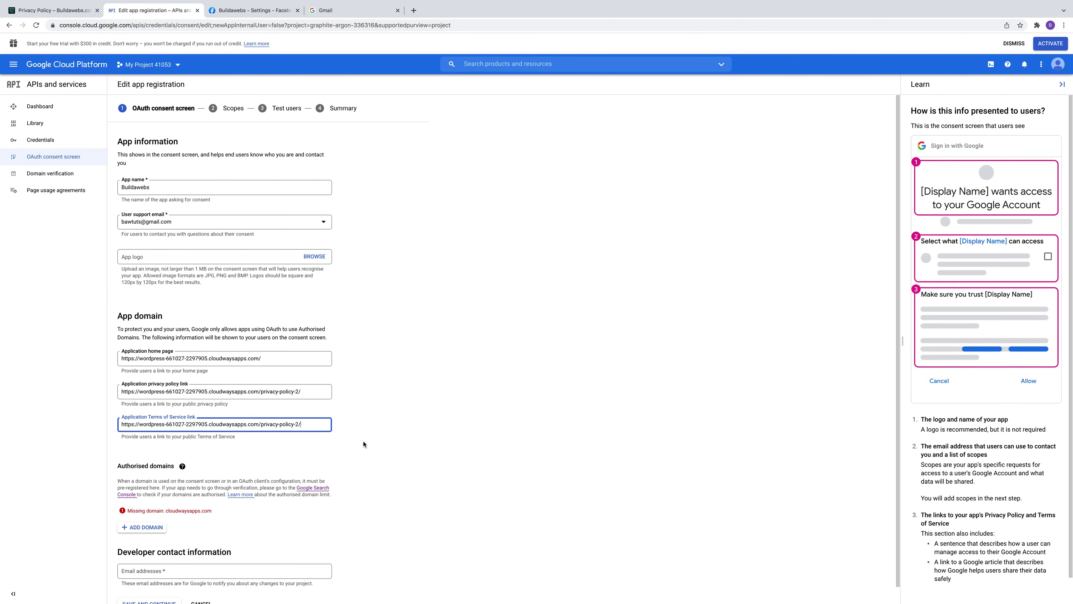
pyautogui.click(364, 447)
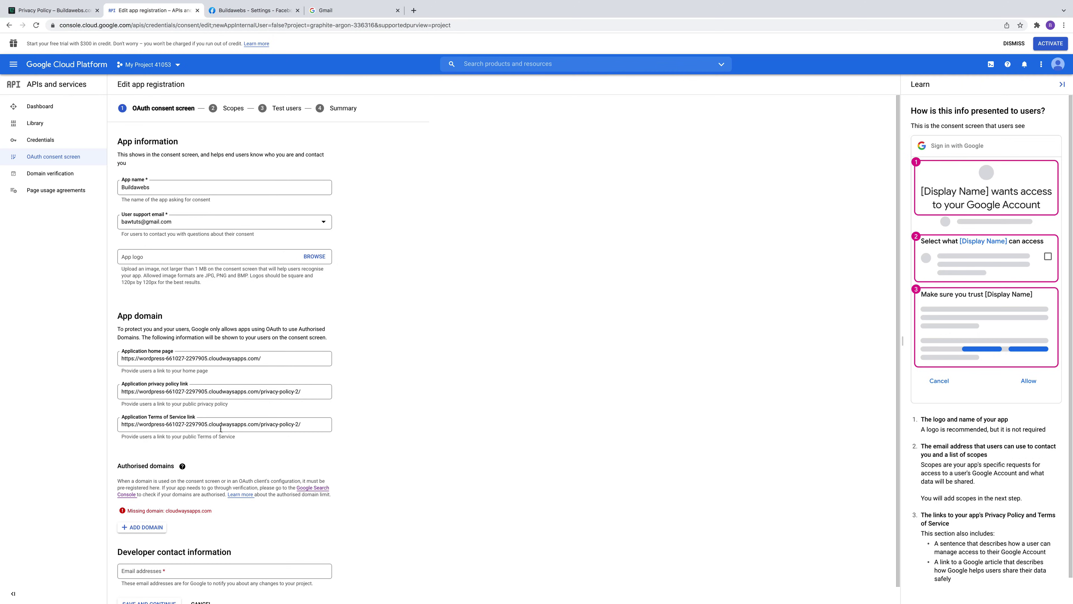
pyautogui.scroll(-1, 250, 466)
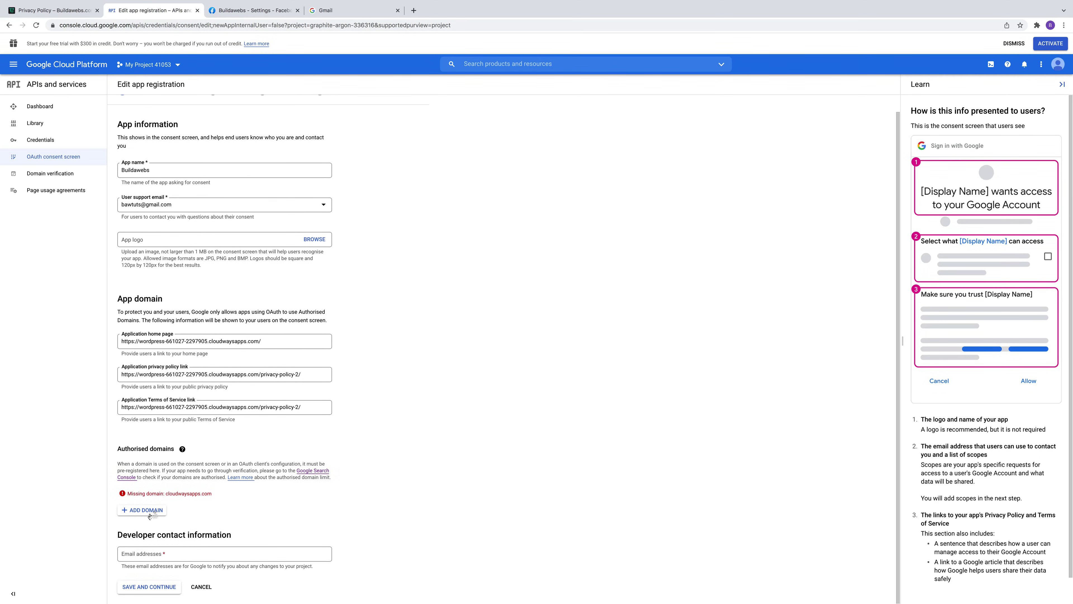
# Add cloudwaysapps.com as an authorised domain.
pyautogui.click(146, 510)
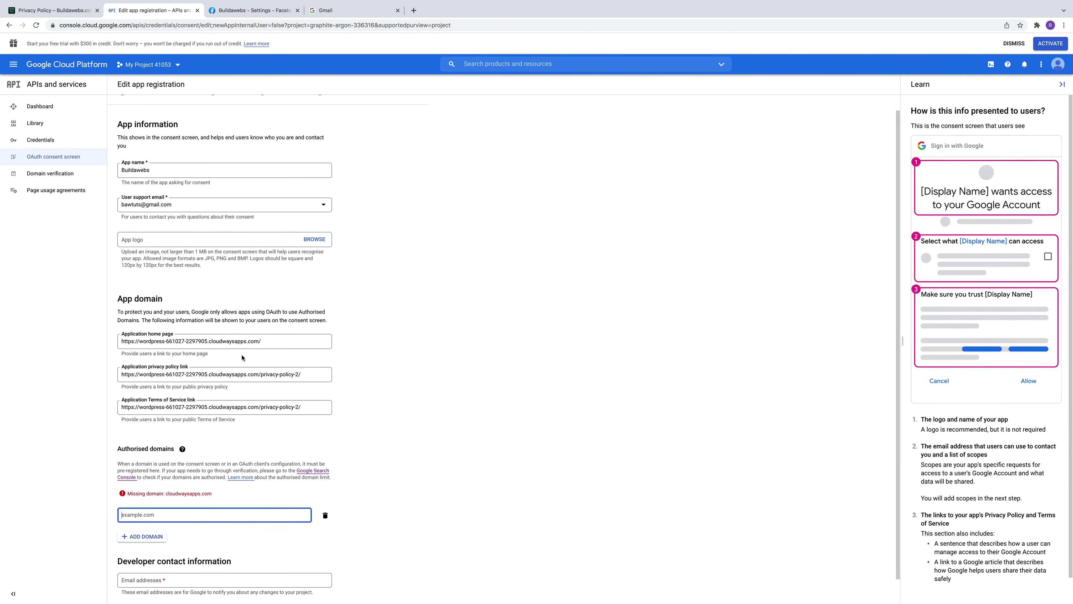
pyautogui.moveTo(209, 340); pyautogui.dragTo(278, 341)
pyautogui.hotkey('ctrl', 'c')
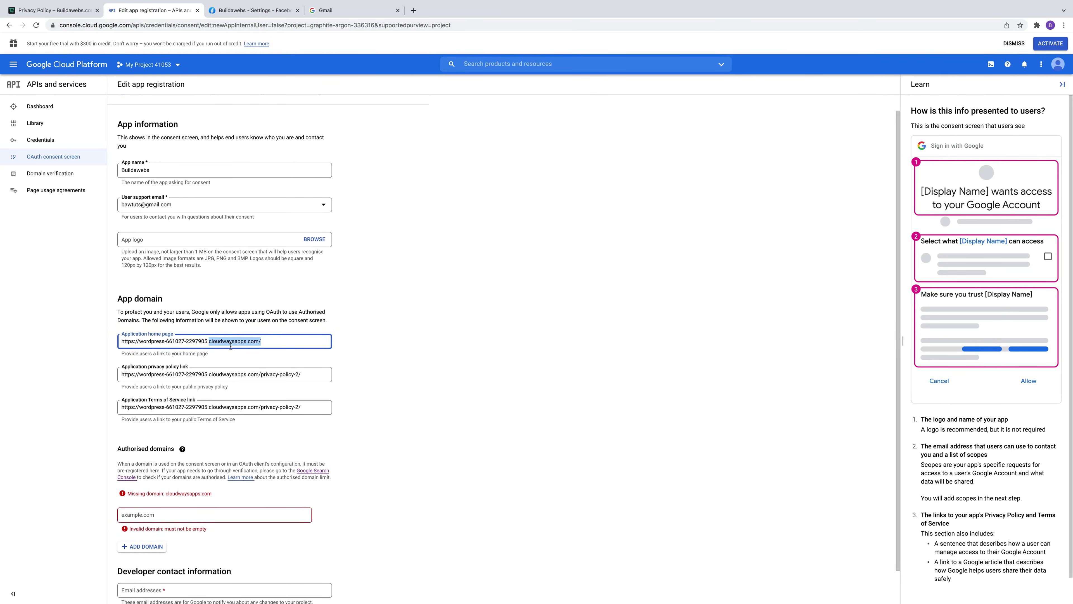
pyautogui.click(157, 513)
pyautogui.hotkey('ctrl', 'v')
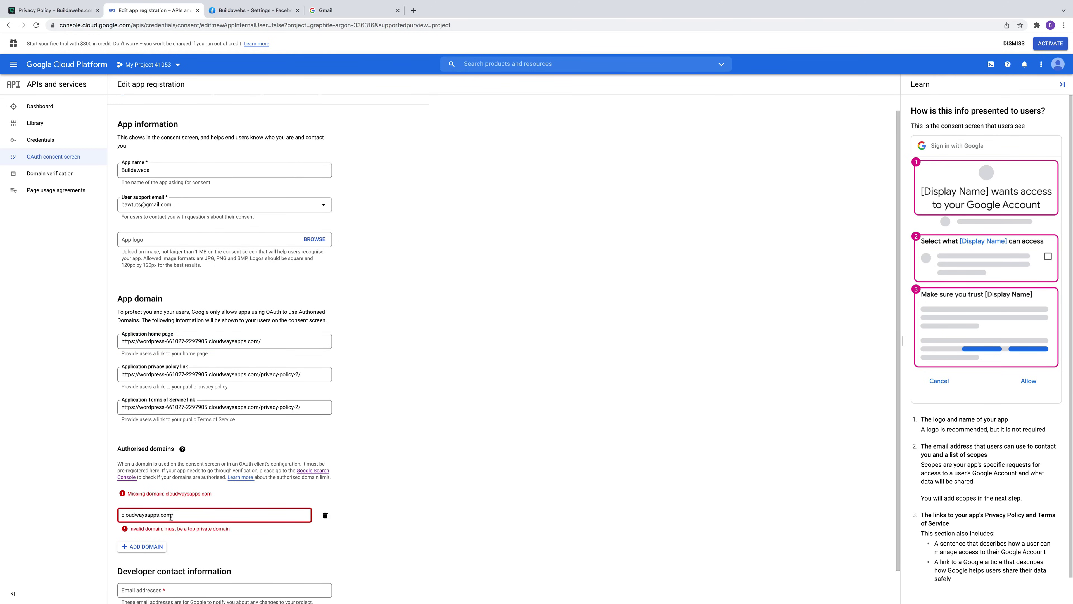
pyautogui.press('BackSpace')
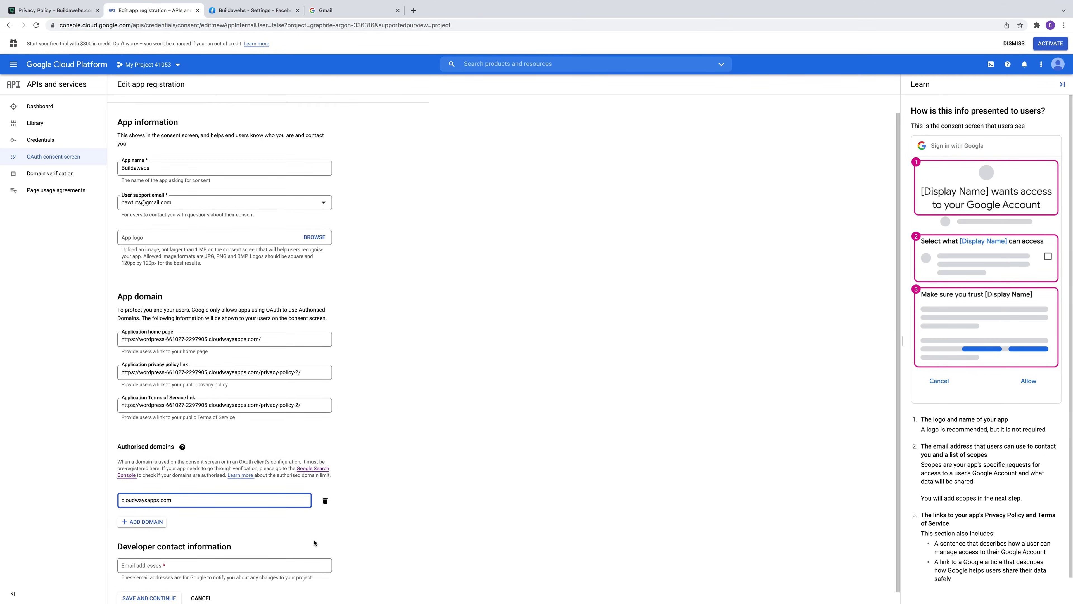
# Enter the developer contact e-mail and save the app information.
pyautogui.scroll(-1, 169, 351)
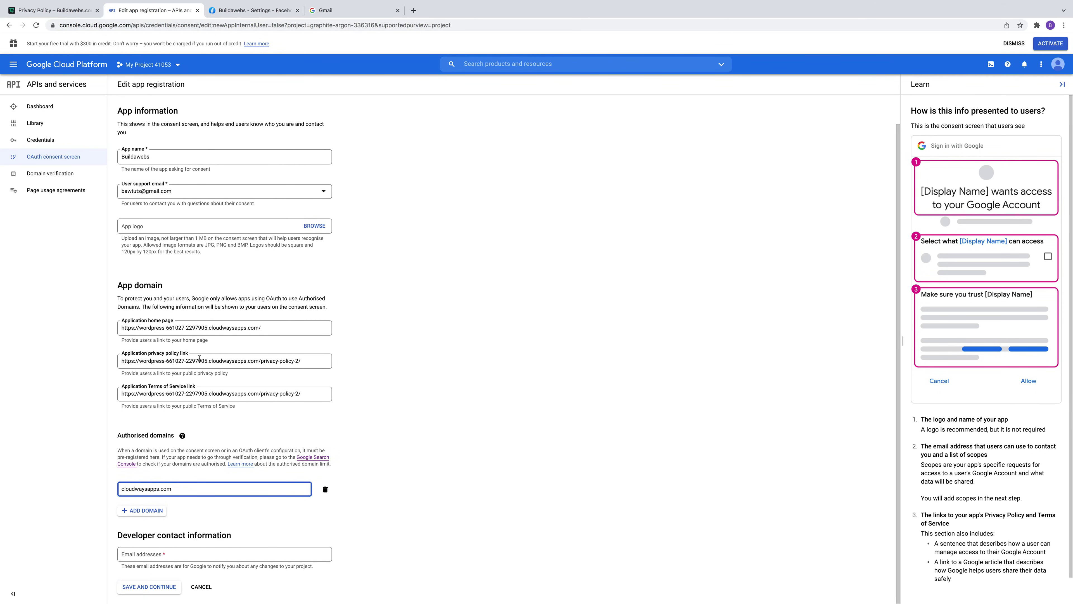
pyautogui.click(182, 553)
pyautogui.hotkey('ctrl', 'v')
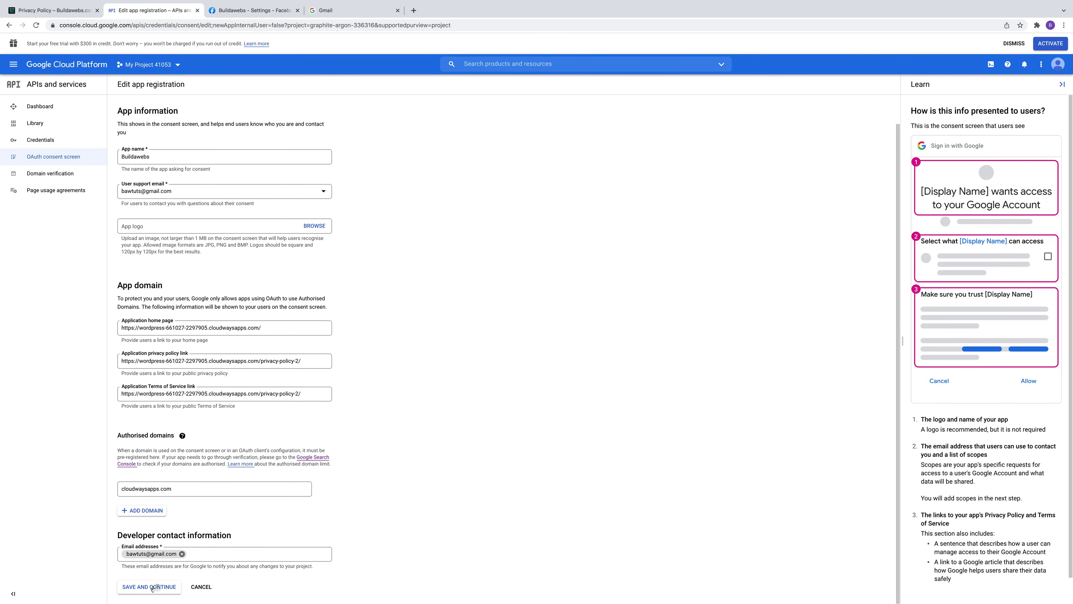
pyautogui.click(153, 586)
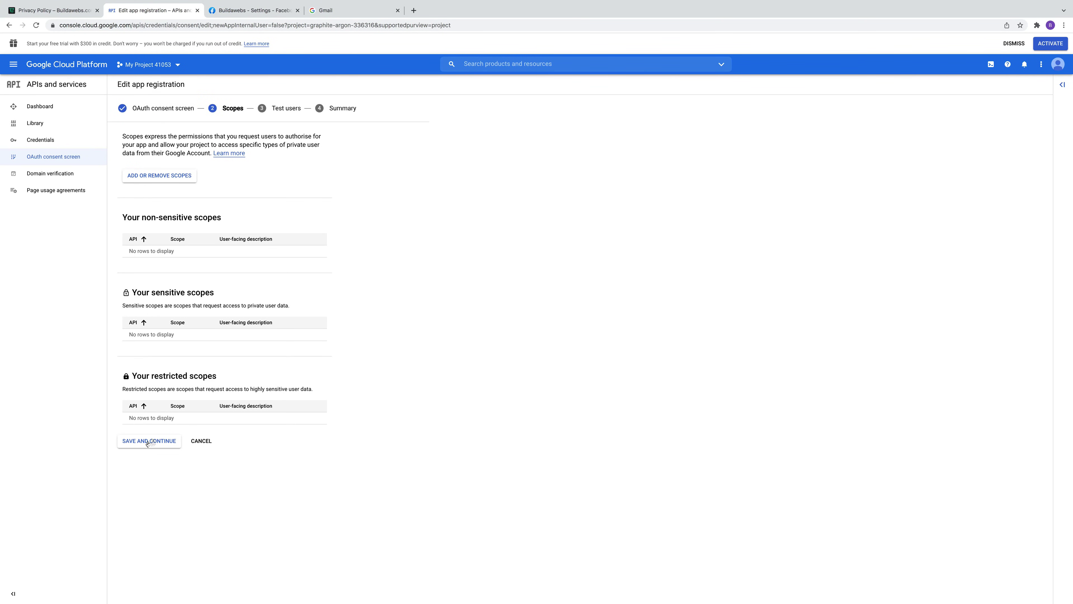
# Finish the consent screen with no scopes or test users, then go to Credentials.
pyautogui.click(147, 442)
pyautogui.click(160, 275)
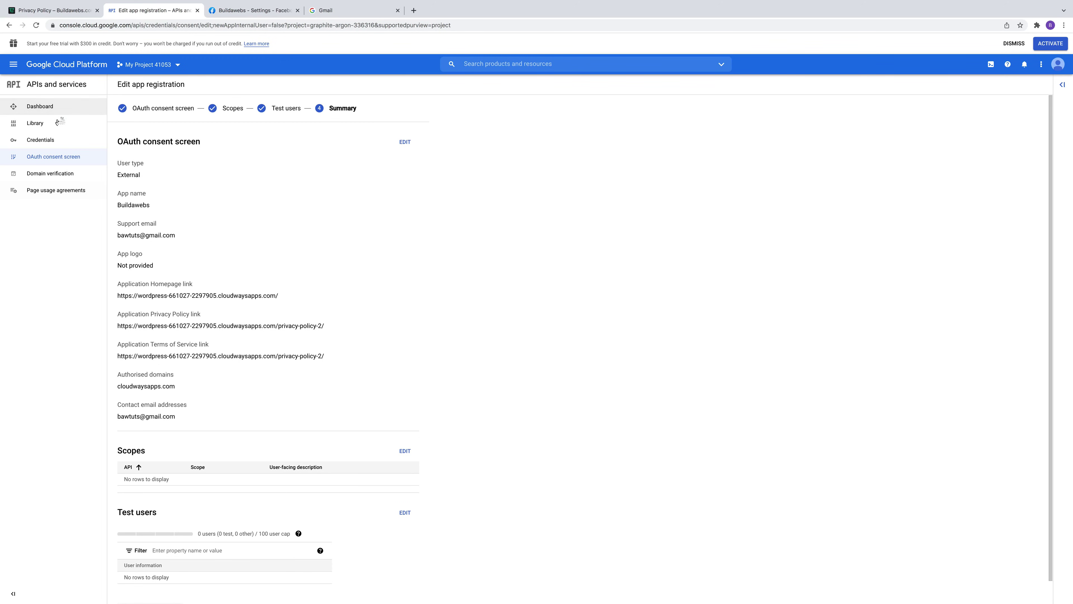
pyautogui.click(41, 140)
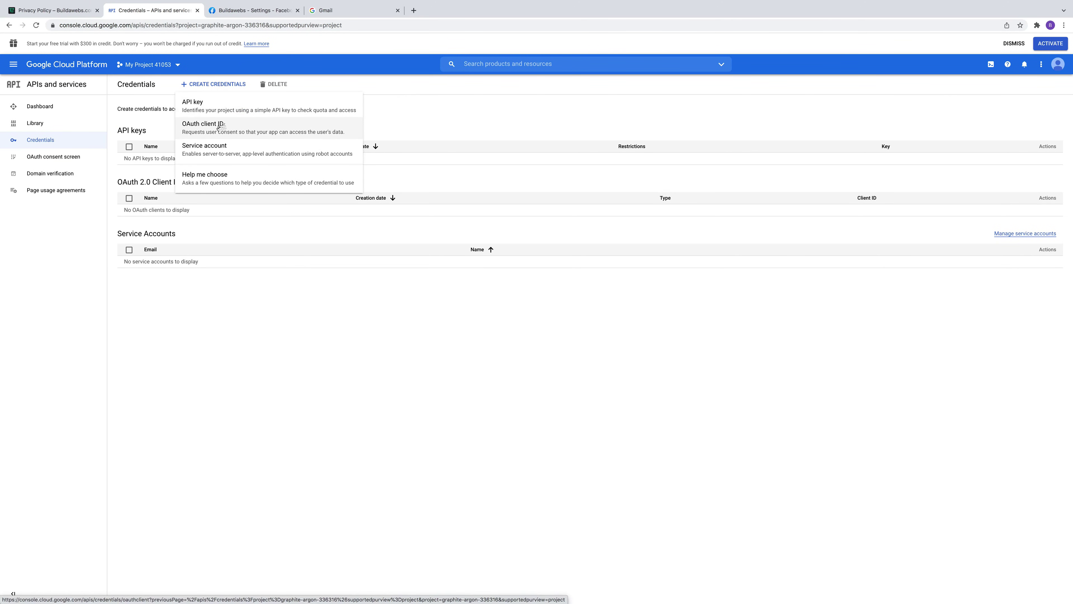
# Start a Web application OAuth client ID named Web client 1 with an empty redirect URI entry.
pyautogui.click(219, 126)
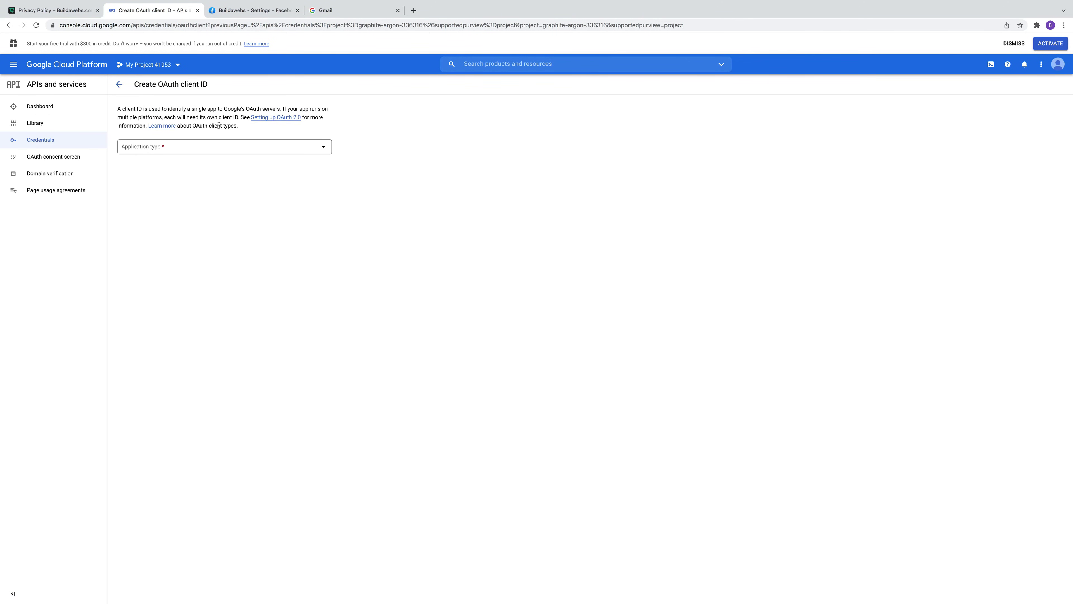
pyautogui.click(204, 148)
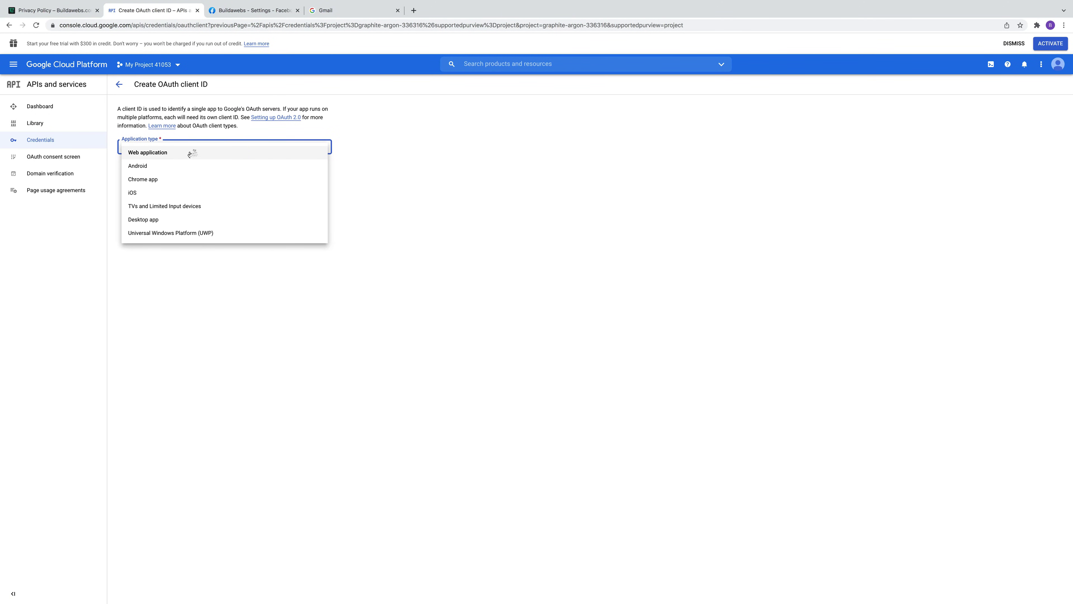
pyautogui.click(190, 154)
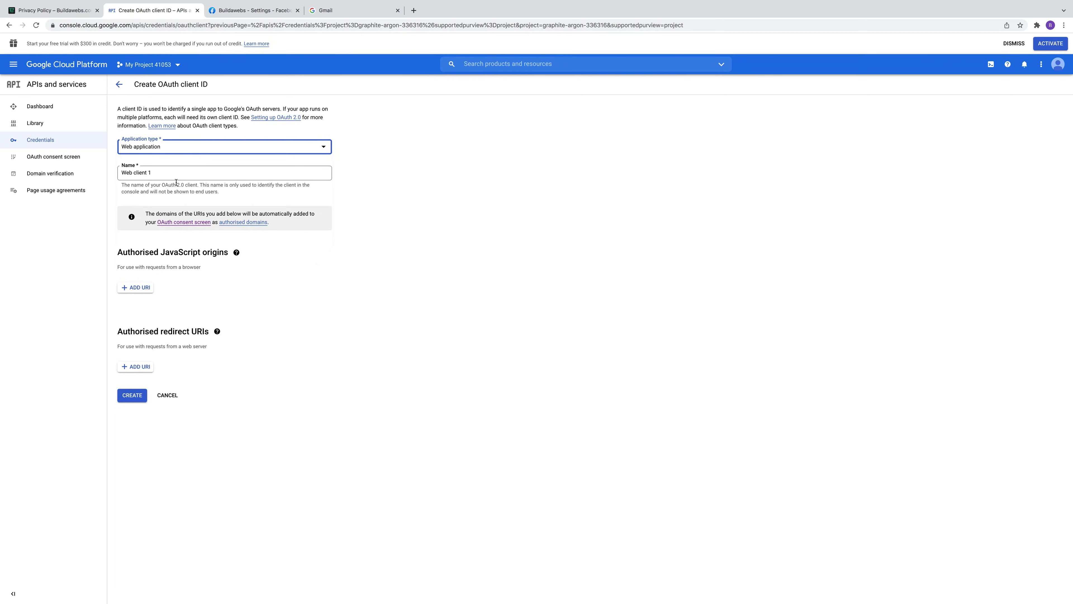
pyautogui.click(169, 173)
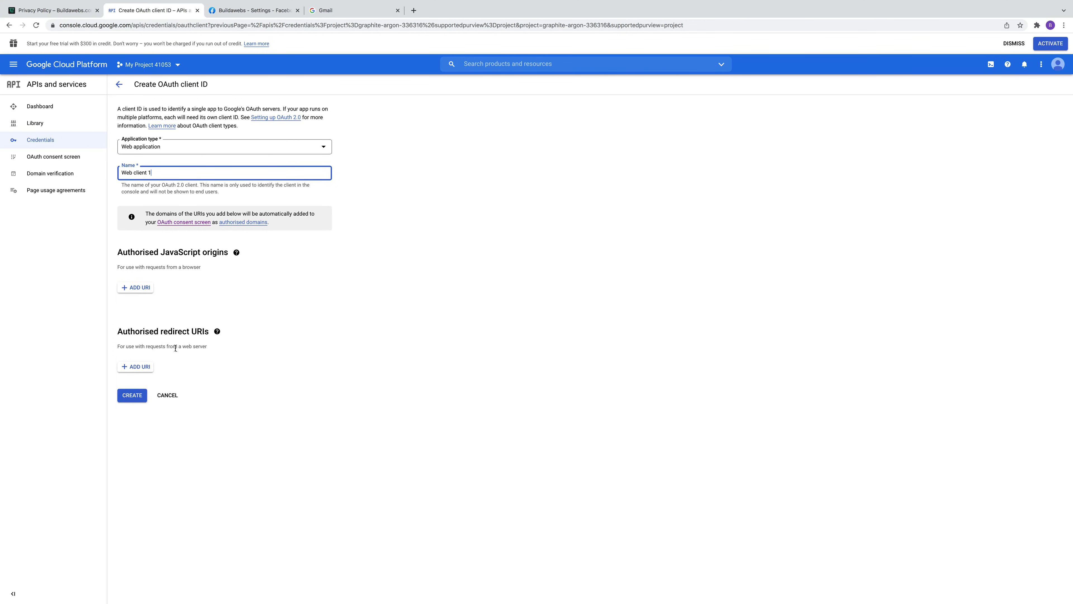
pyautogui.click(136, 367)
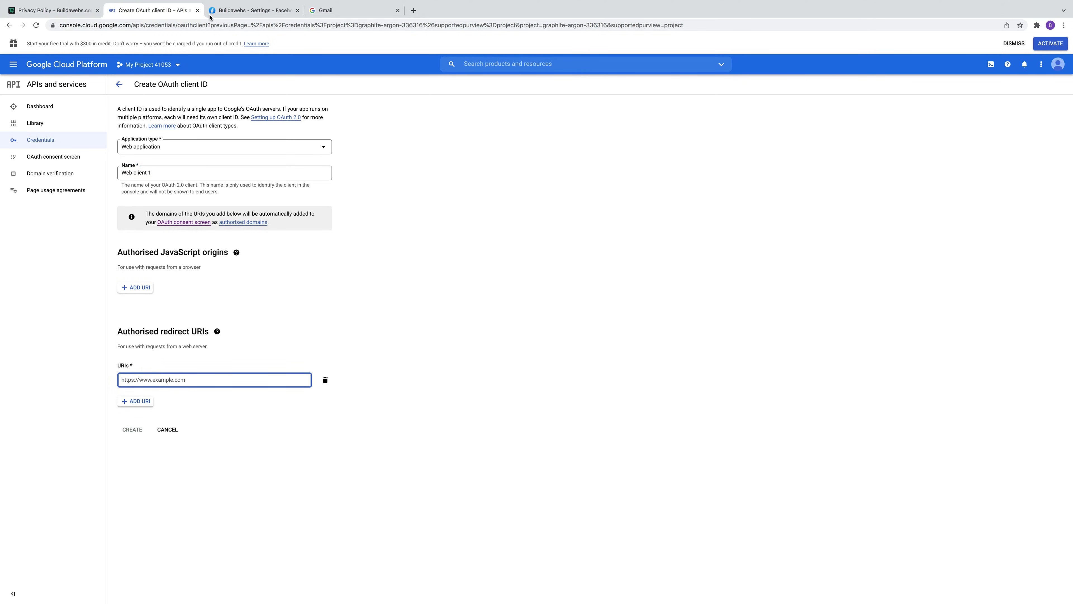
# Copy the wp-login.php?loginSocial=google redirect URL from step 17 of Nextend's Google setup guide.
pyautogui.click(72, 11)
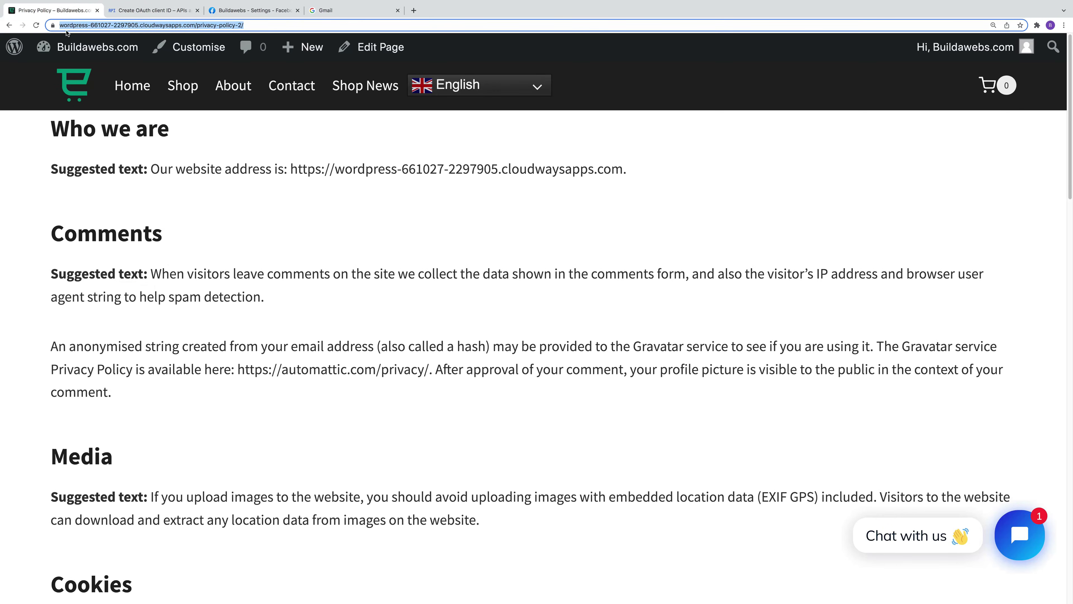
pyautogui.click(14, 48)
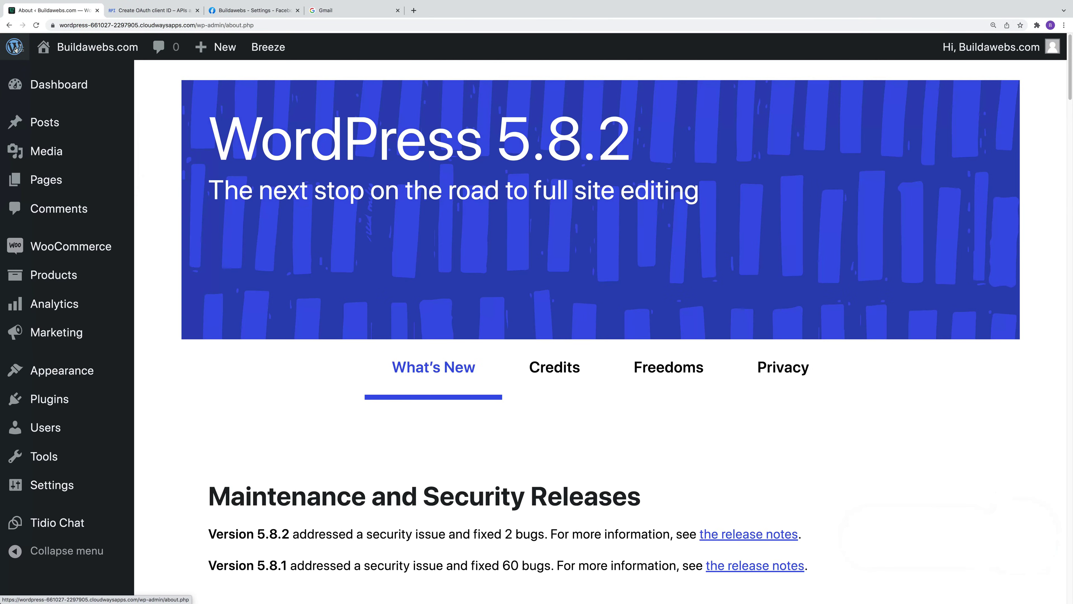
pyautogui.moveTo(46, 490)
pyautogui.click(220, 486)
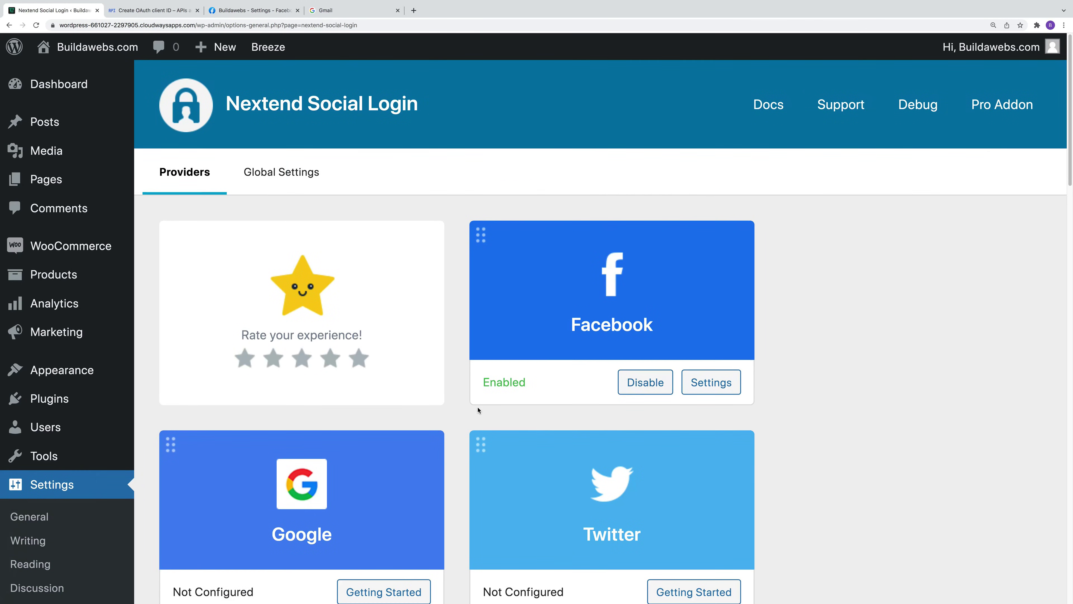
pyautogui.scroll(-4, 477, 408)
pyautogui.click(379, 418)
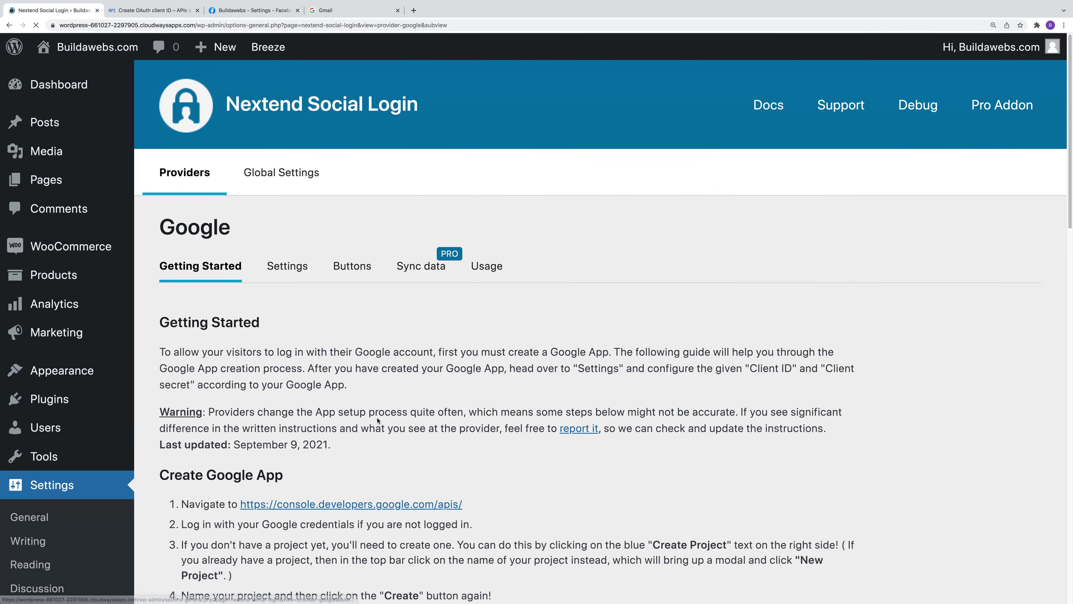
pyautogui.scroll(-7, 403, 422)
pyautogui.scroll(-3, 404, 423)
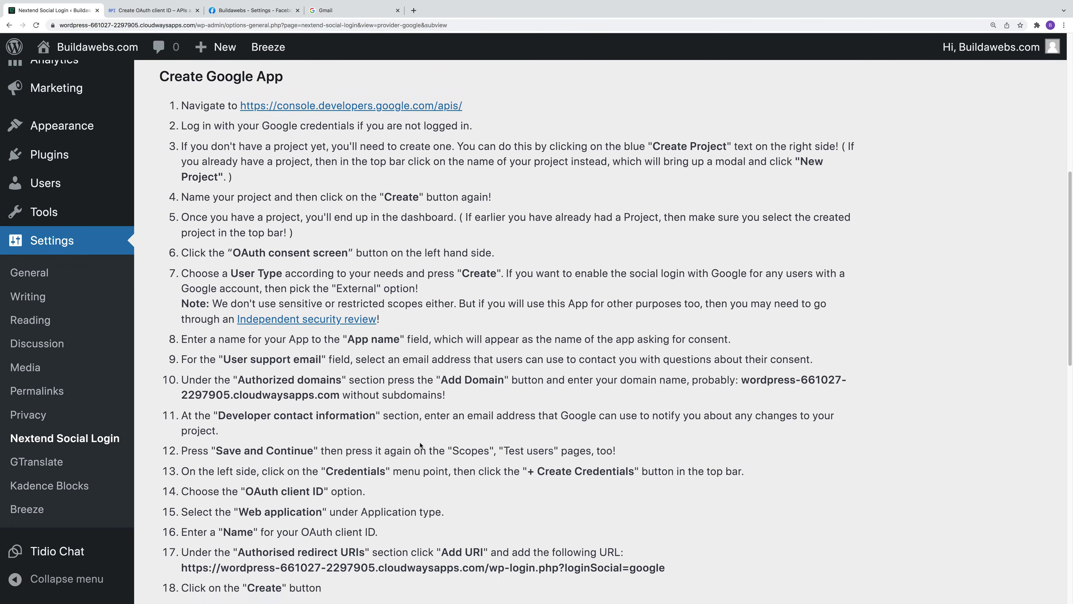
pyautogui.scroll(-2, 289, 485)
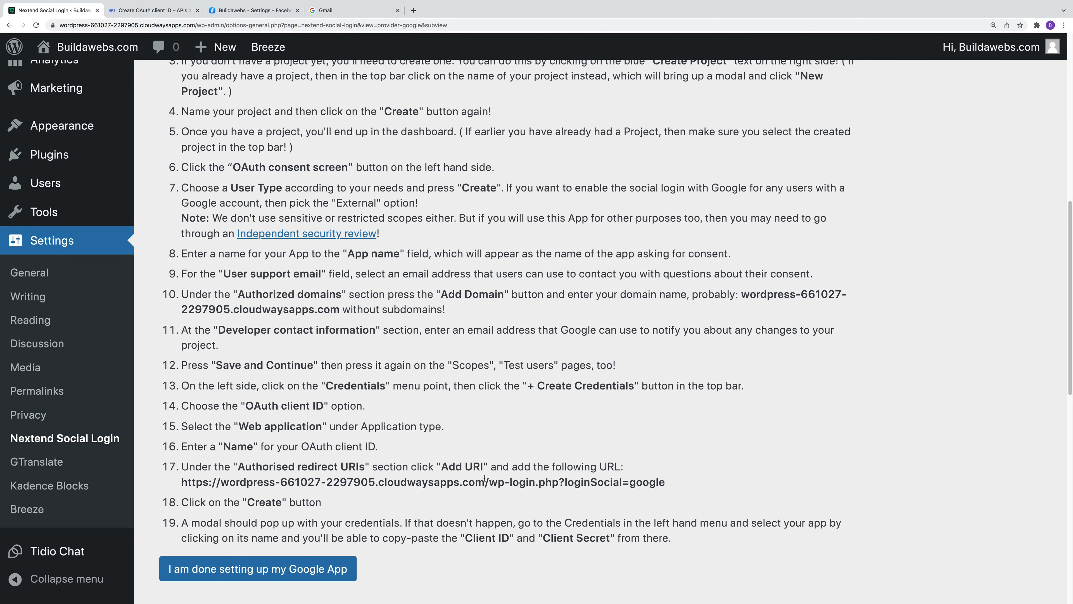
pyautogui.moveTo(183, 482); pyautogui.dragTo(666, 479)
pyautogui.press('super+c')
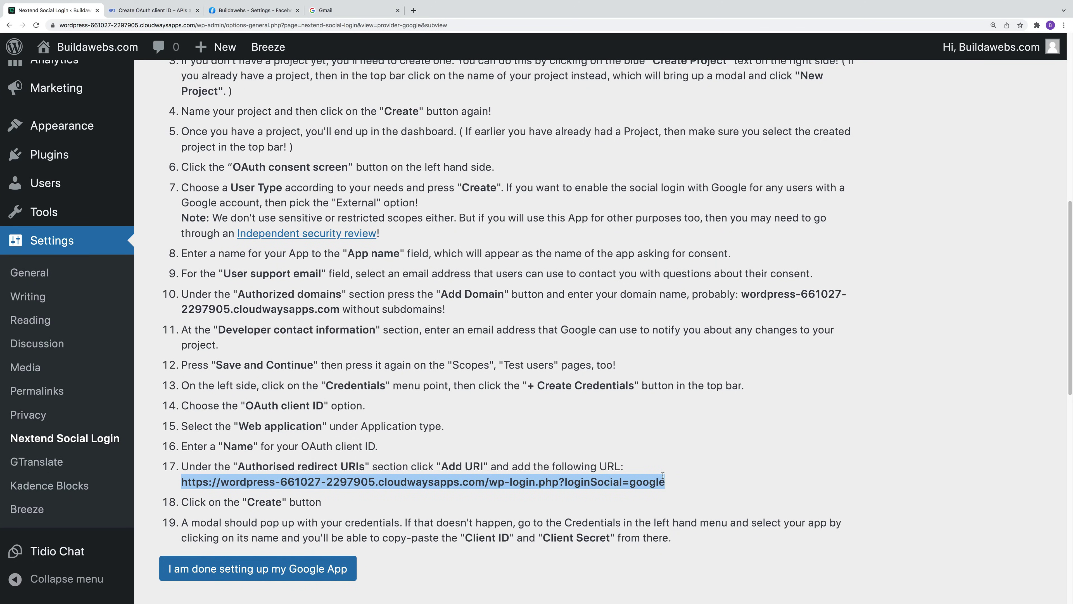
pyautogui.moveTo(163, 2)
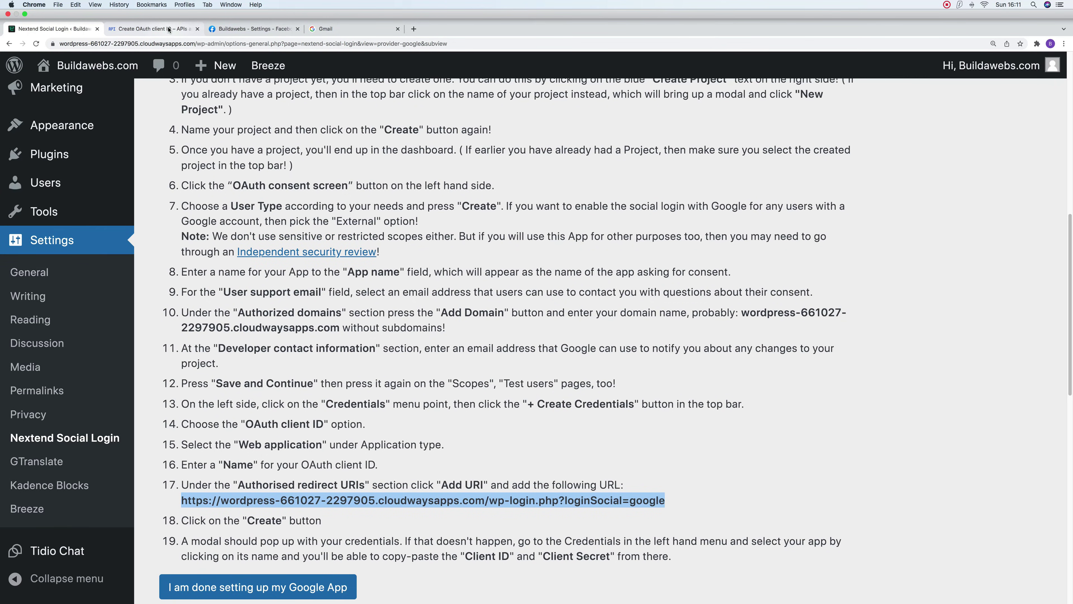
# Paste the Google login redirect URL as the redirect URI and create the Web client 1 OAuth client.
pyautogui.click(168, 30)
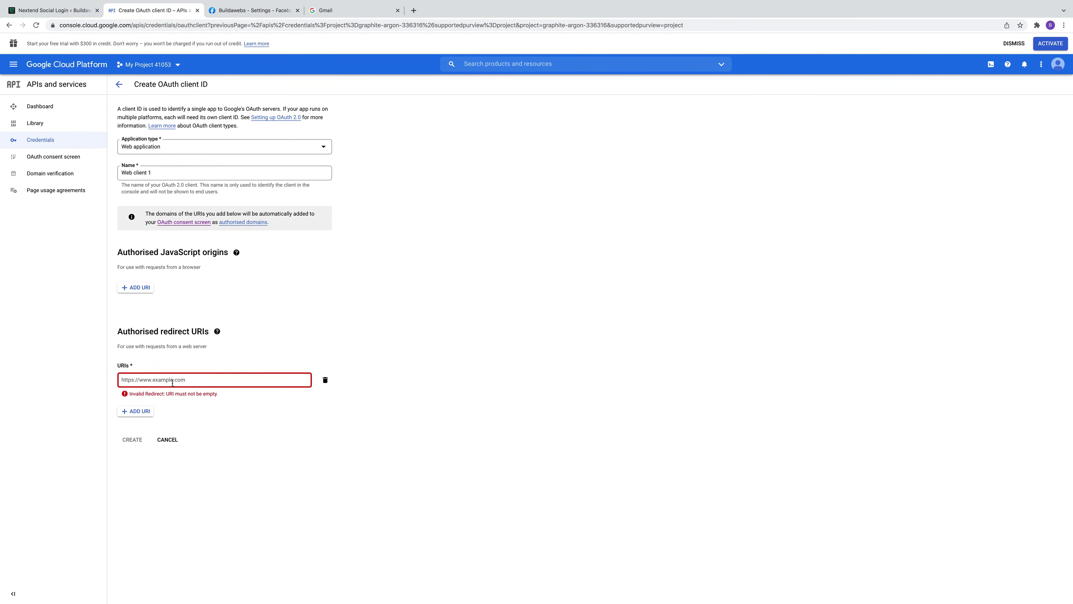
pyautogui.press('super+v')
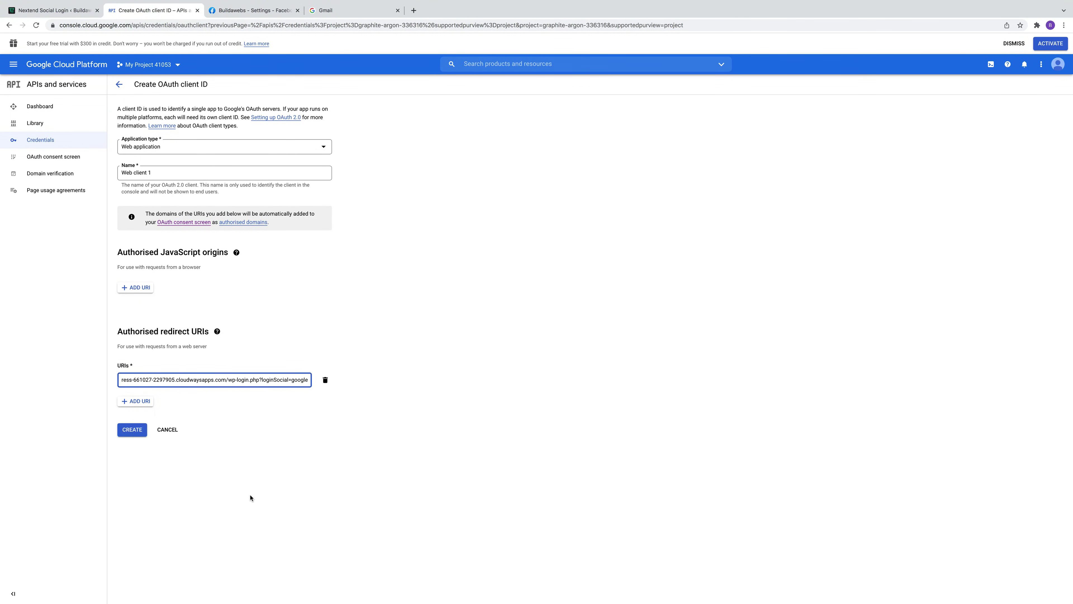
pyautogui.click(244, 461)
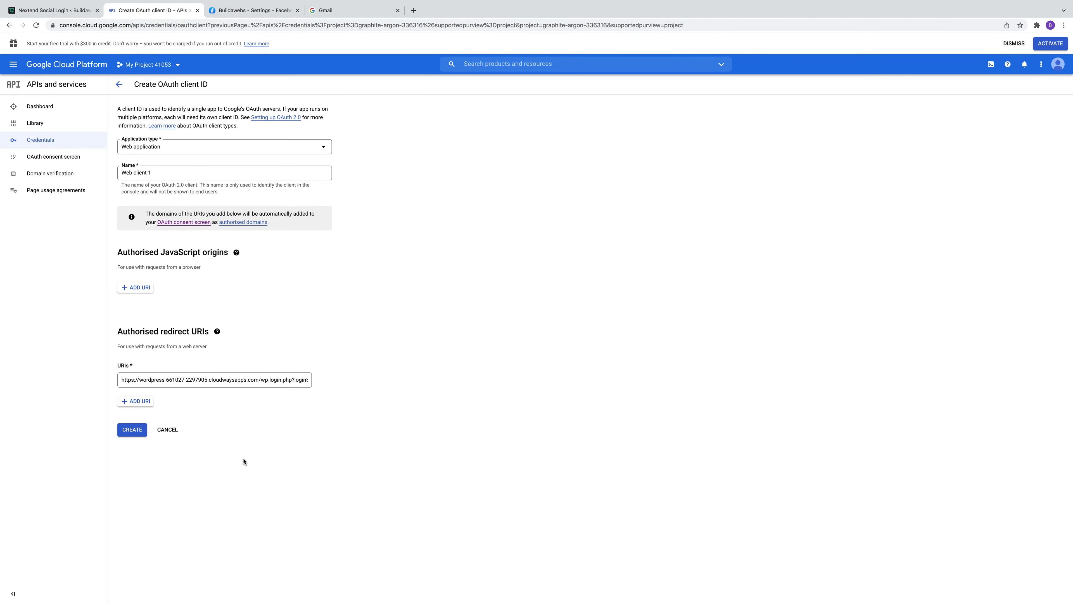
pyautogui.click(131, 431)
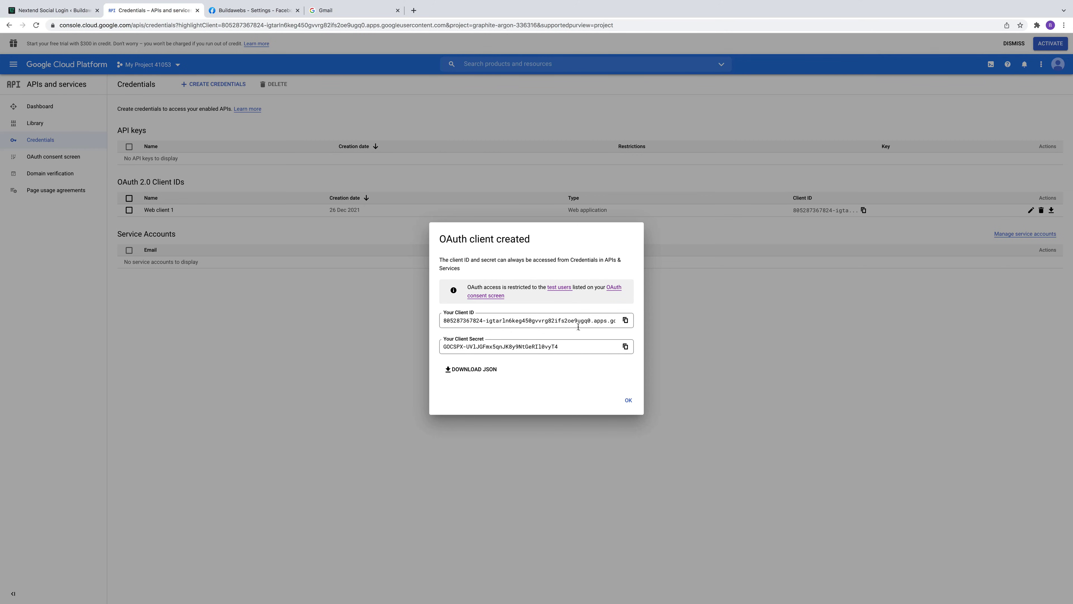
# Open Nextend's Google provider settings and delete the login URL wrongly pasted into Client ID.
pyautogui.click(625, 320)
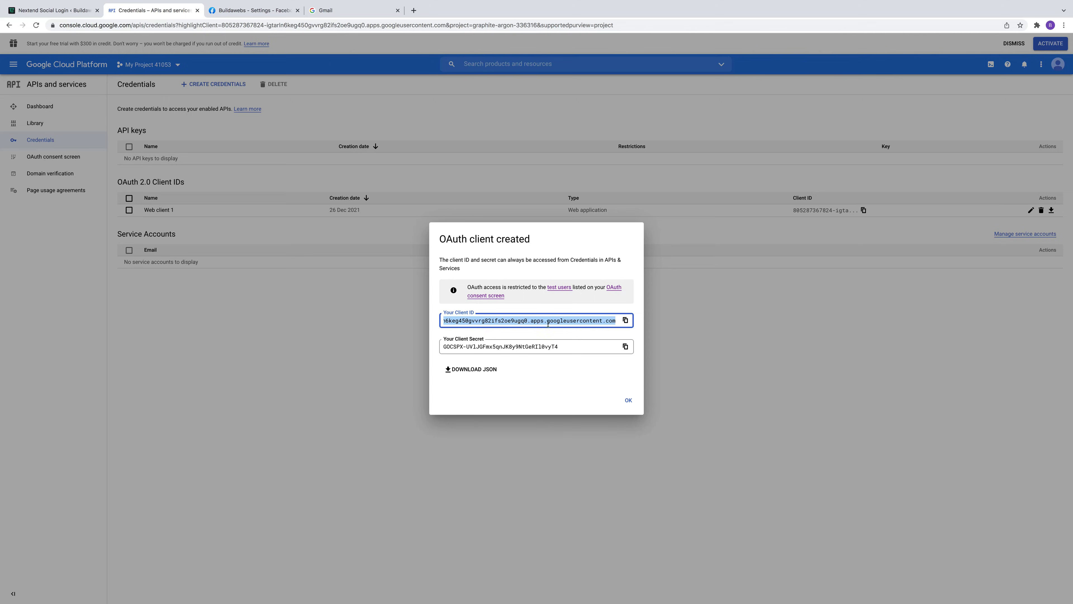
pyautogui.click(70, 12)
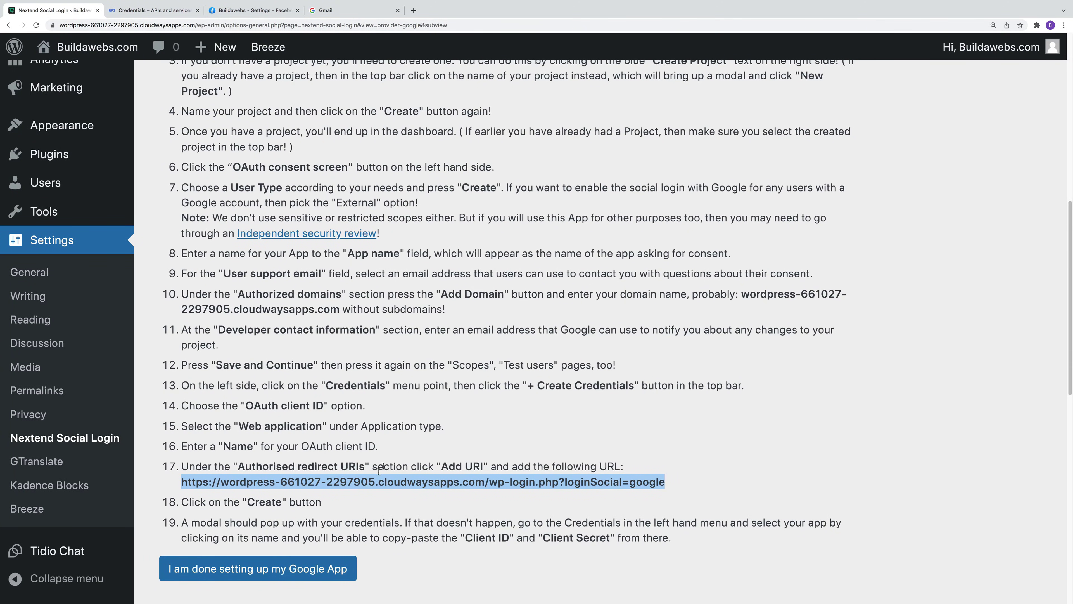
pyautogui.scroll(10, 377, 485)
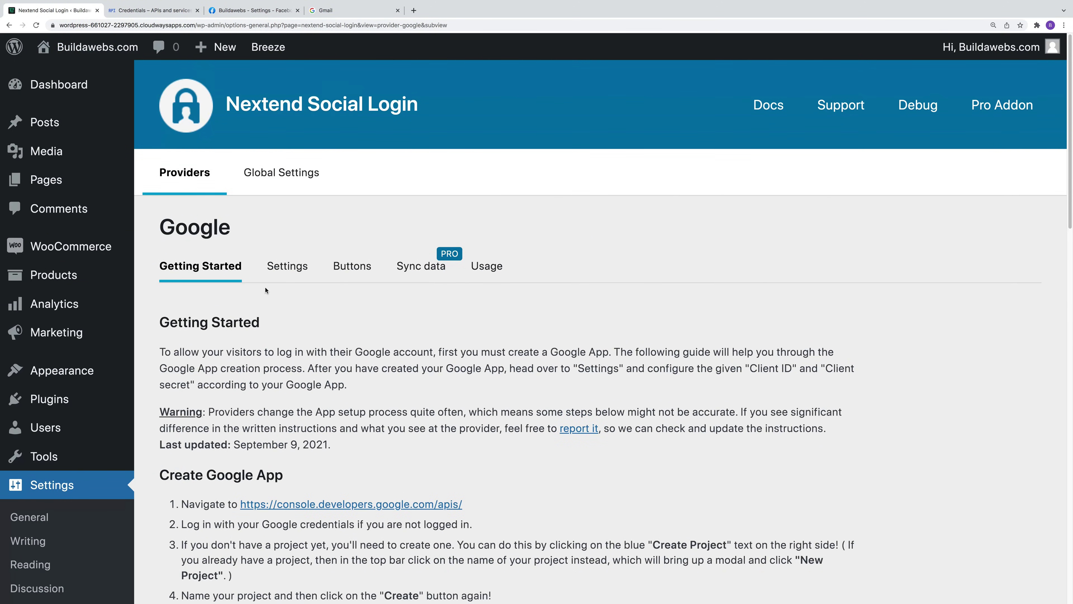
pyautogui.click(284, 270)
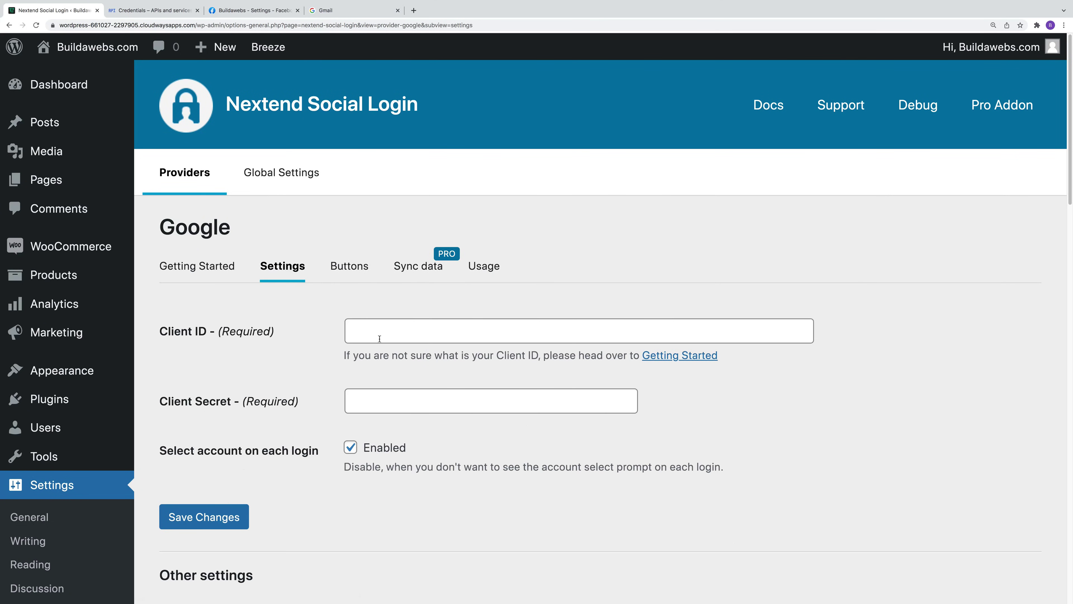
pyautogui.click(379, 336)
pyautogui.hotkey('ctrl', 'v')
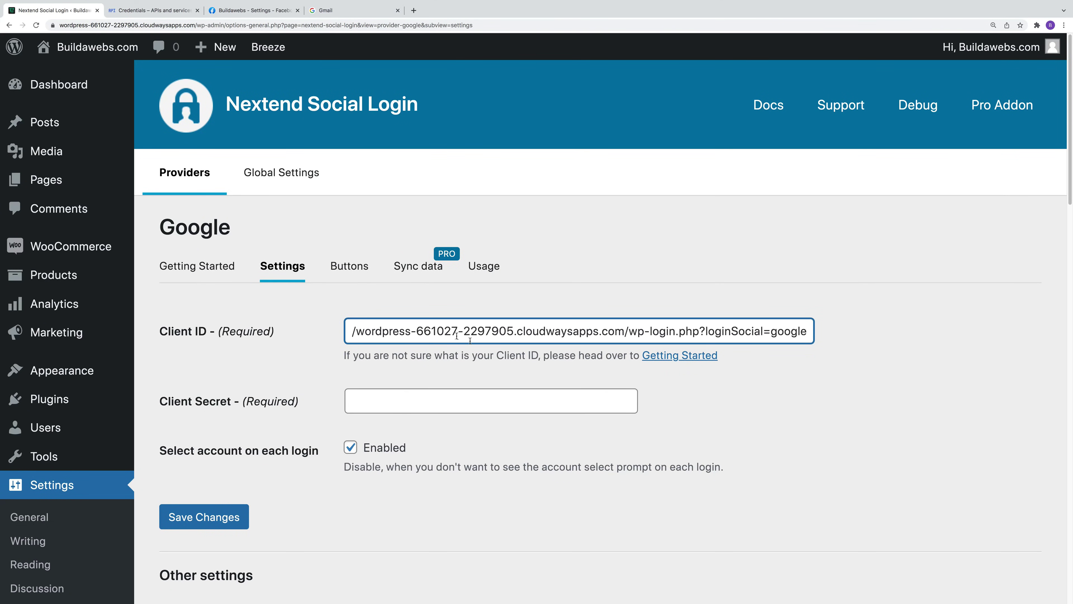
pyautogui.moveTo(521, 332); pyautogui.dragTo(374, 332)
pyautogui.moveTo(447, 330); pyautogui.dragTo(271, 267)
pyautogui.click(366, 331)
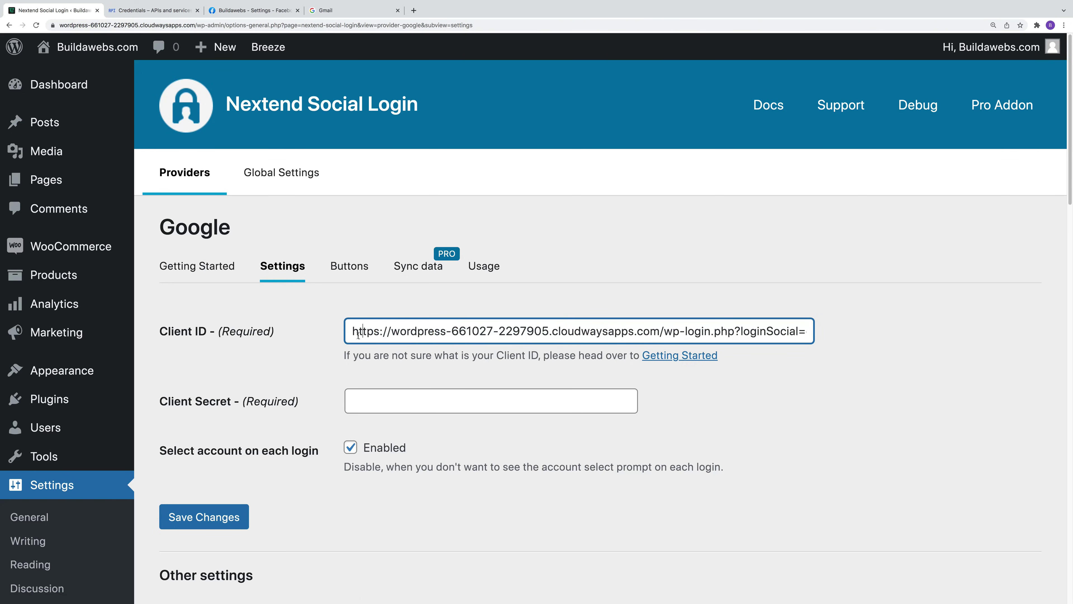
pyautogui.moveTo(354, 331); pyautogui.dragTo(851, 343)
pyautogui.press('BackSpace')
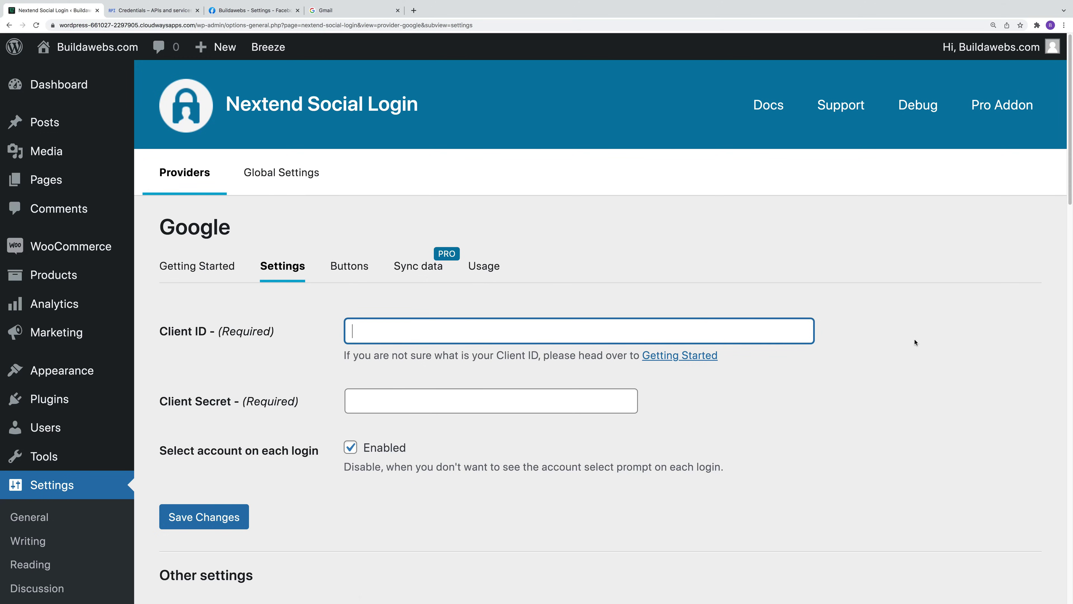
# Copy the OAuth client's Client ID from Google Cloud into Nextend's Client ID field.
pyautogui.click(151, 10)
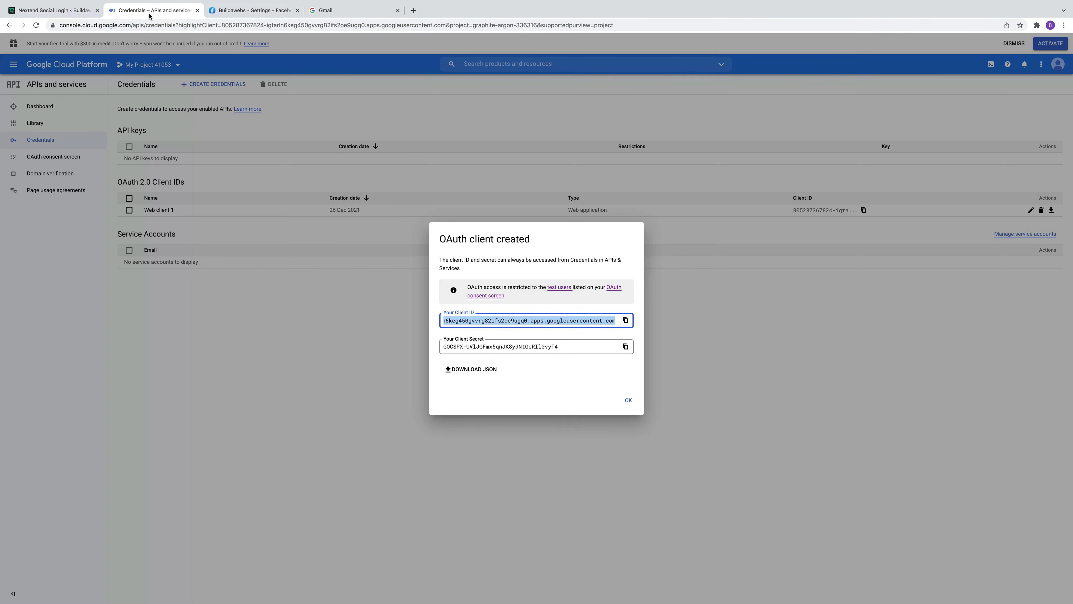
pyautogui.click(451, 325)
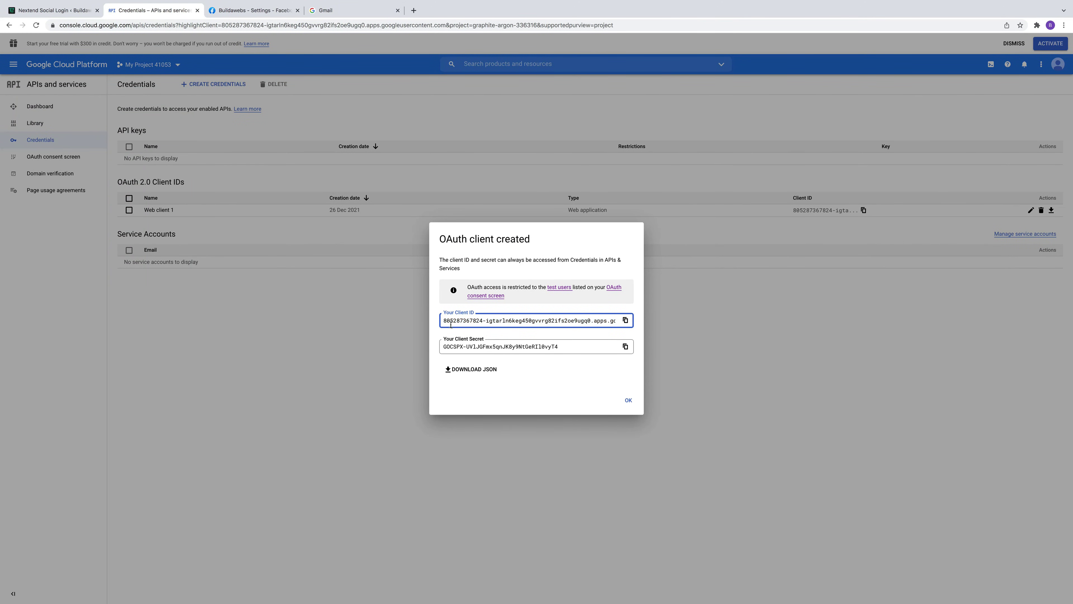
pyautogui.moveTo(480, 322); pyautogui.dragTo(397, 321)
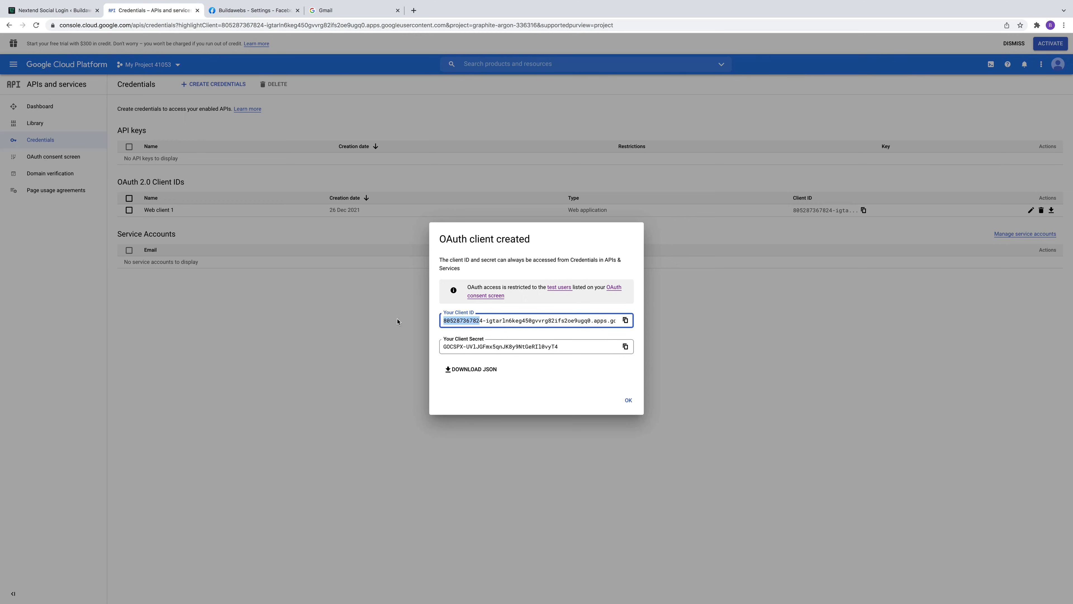
pyautogui.tripleClick(445, 323)
pyautogui.click(445, 322)
pyautogui.moveTo(445, 321); pyautogui.dragTo(645, 334)
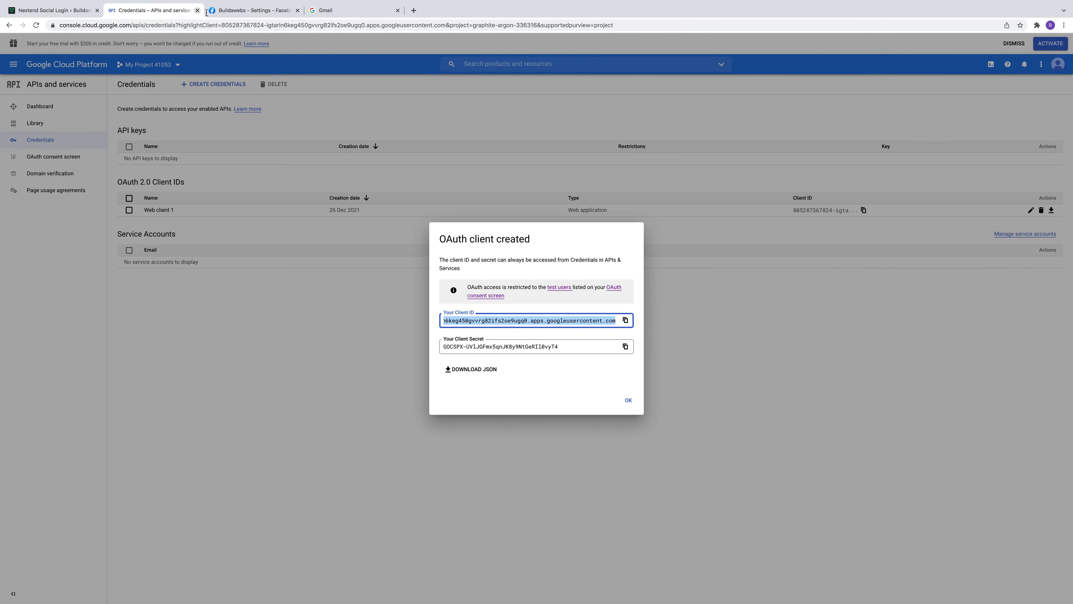
pyautogui.click(53, 10)
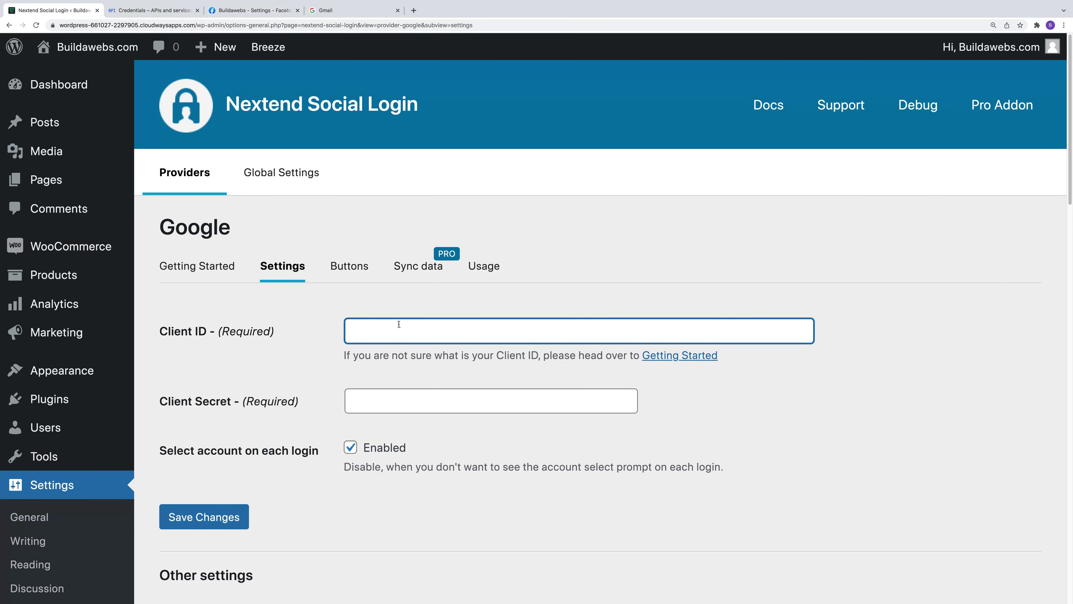
pyautogui.hotkey('ctrl', 'v')
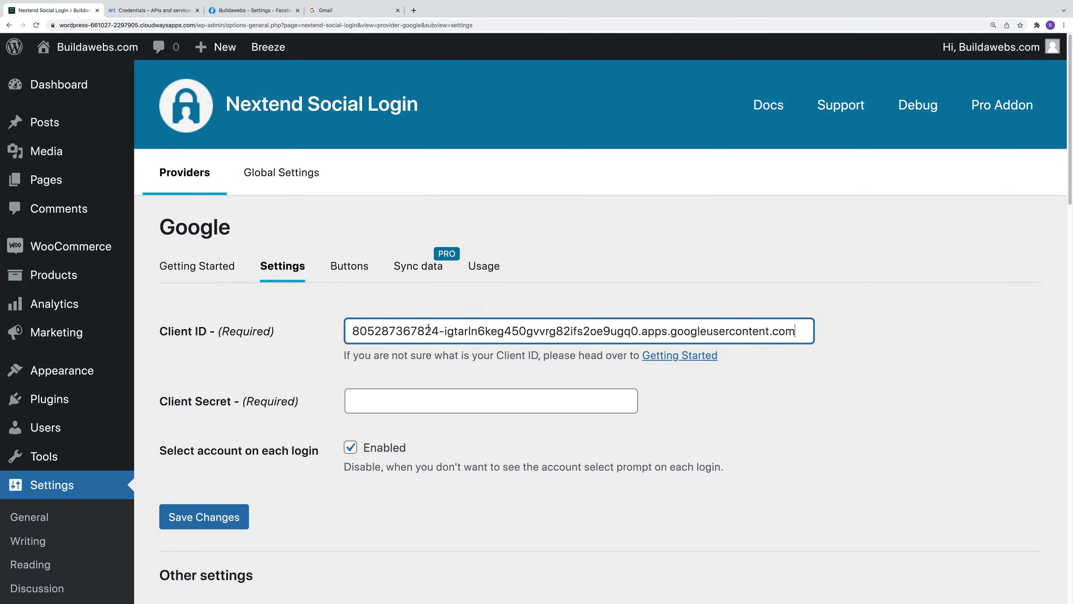
pyautogui.moveTo(429, 328); pyautogui.dragTo(284, 330)
pyautogui.click(284, 330)
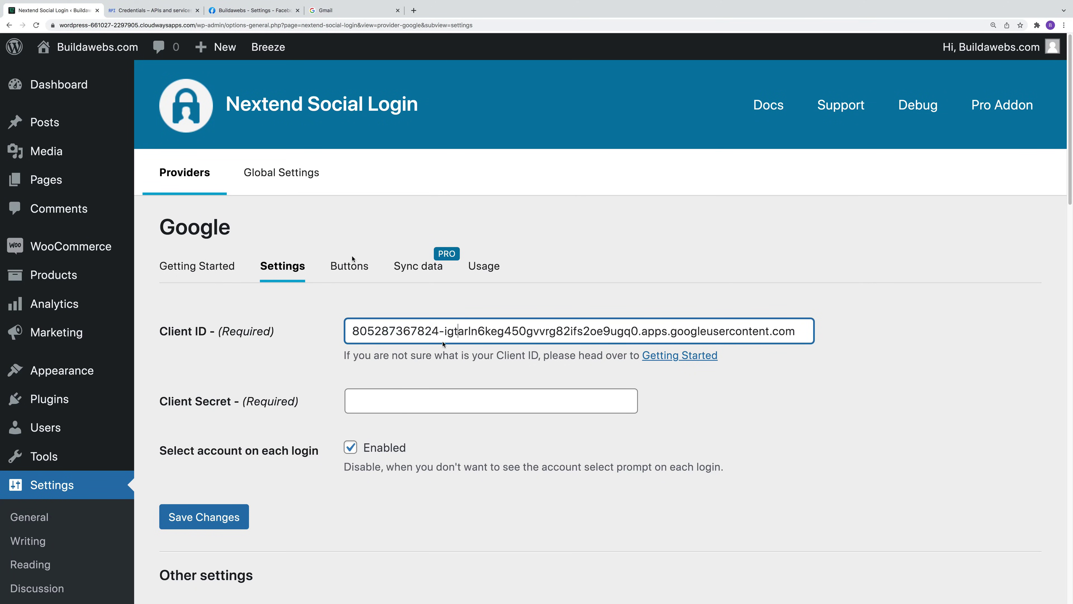
# Copy the Client Secret from Google Cloud into Nextend's Client Secret field.
pyautogui.click(162, 14)
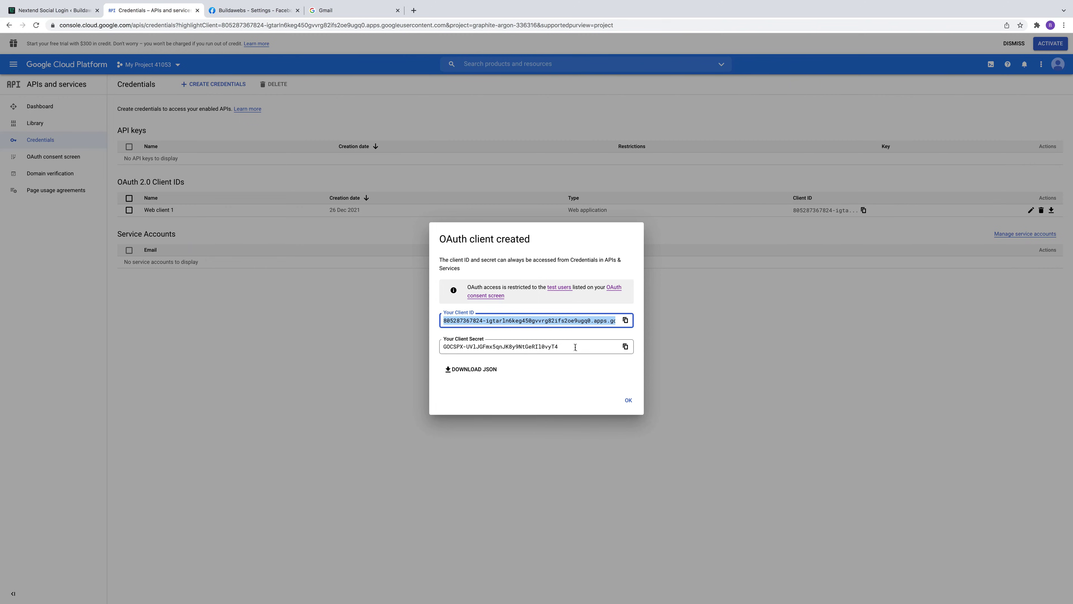
pyautogui.moveTo(576, 347); pyautogui.dragTo(409, 340)
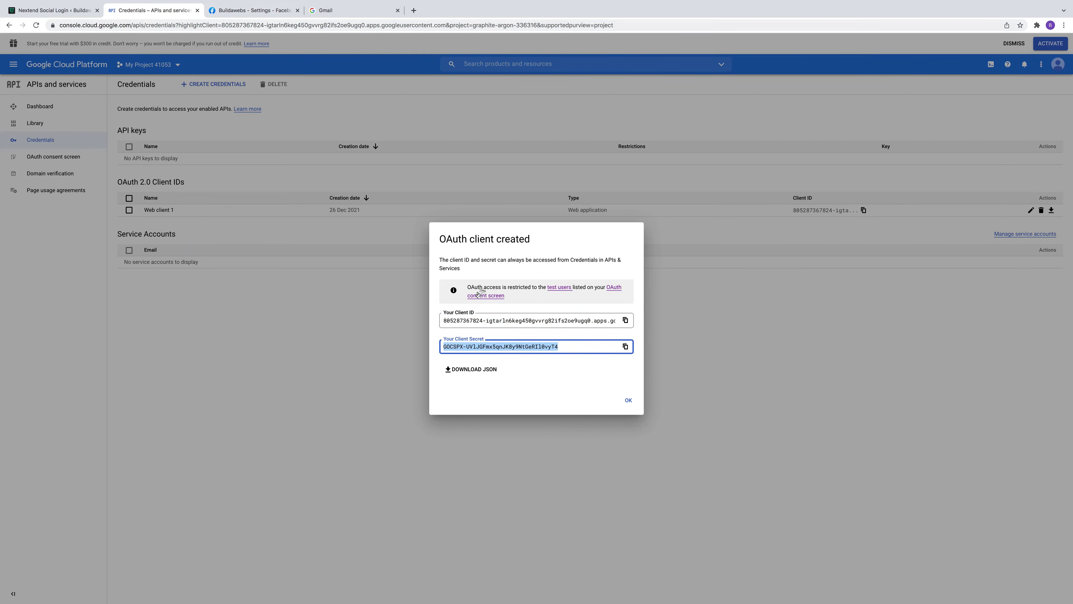
pyautogui.rightClick(514, 347)
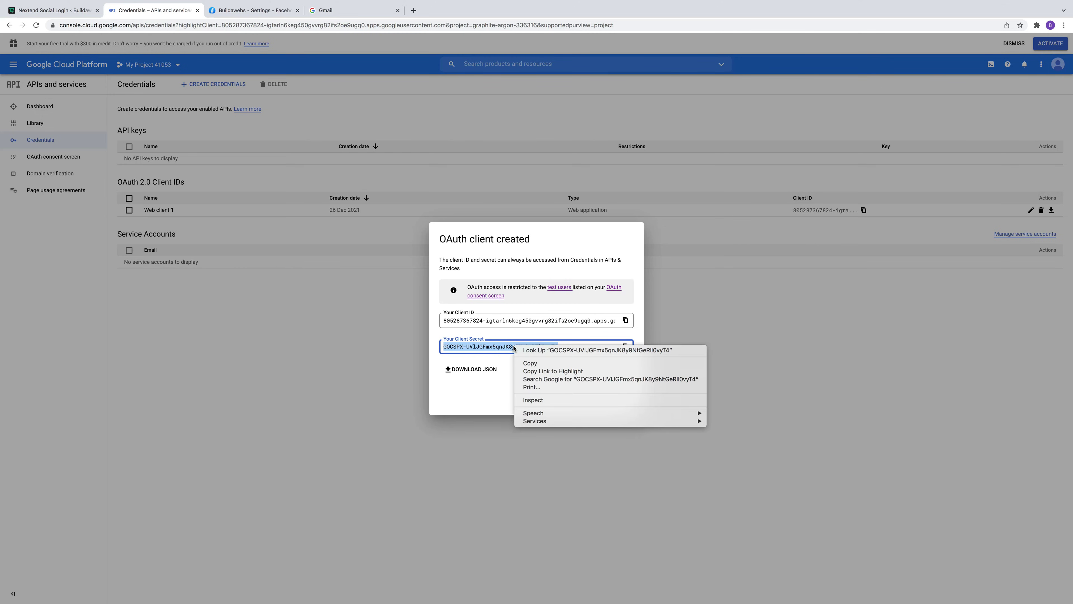
pyautogui.click(494, 363)
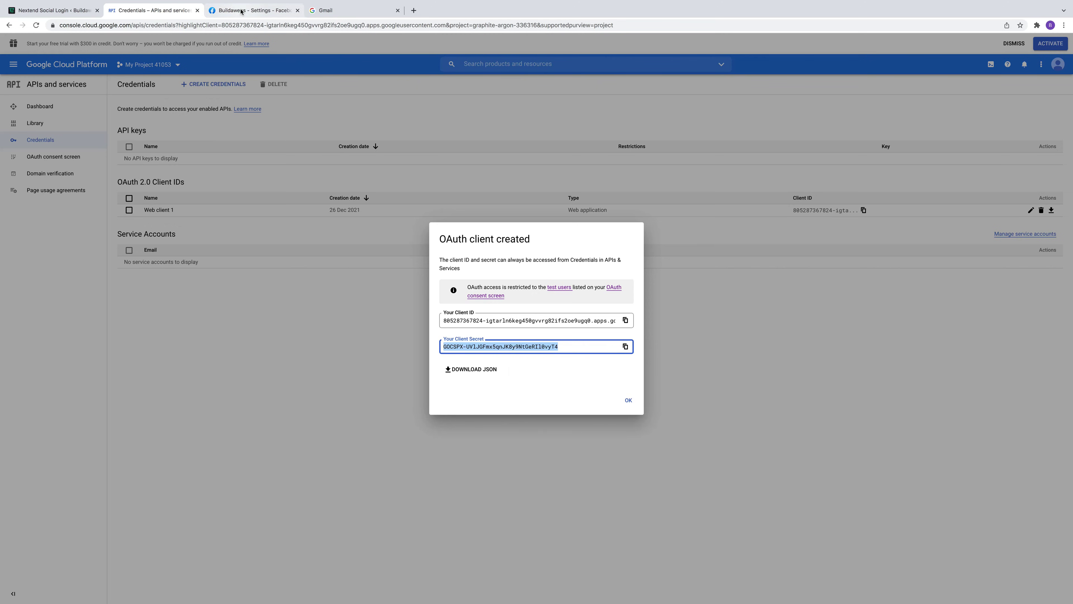
pyautogui.click(84, 10)
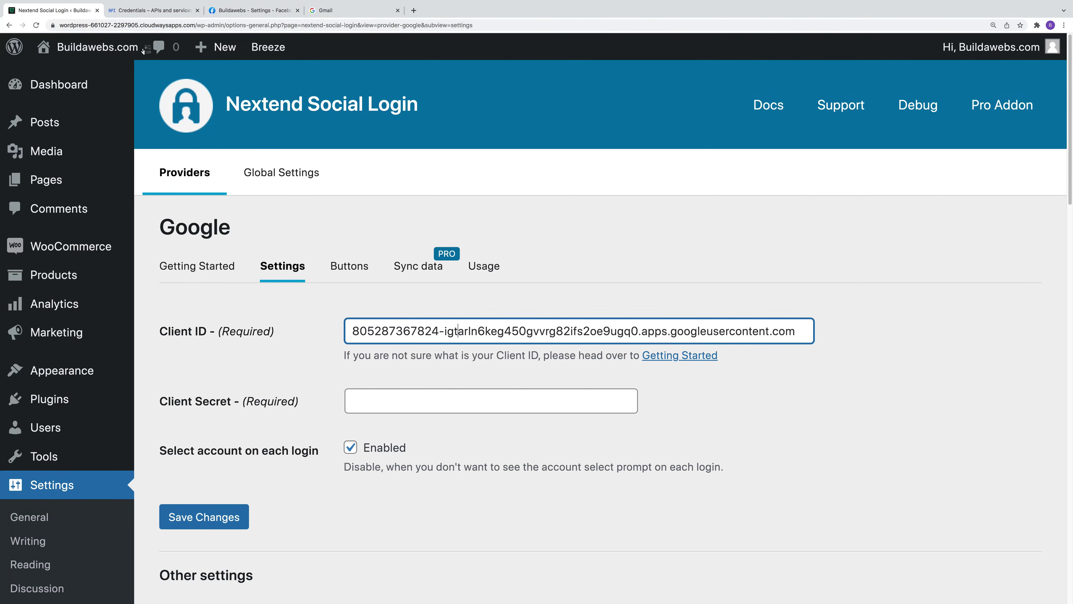
pyautogui.click(389, 402)
pyautogui.press('super+v')
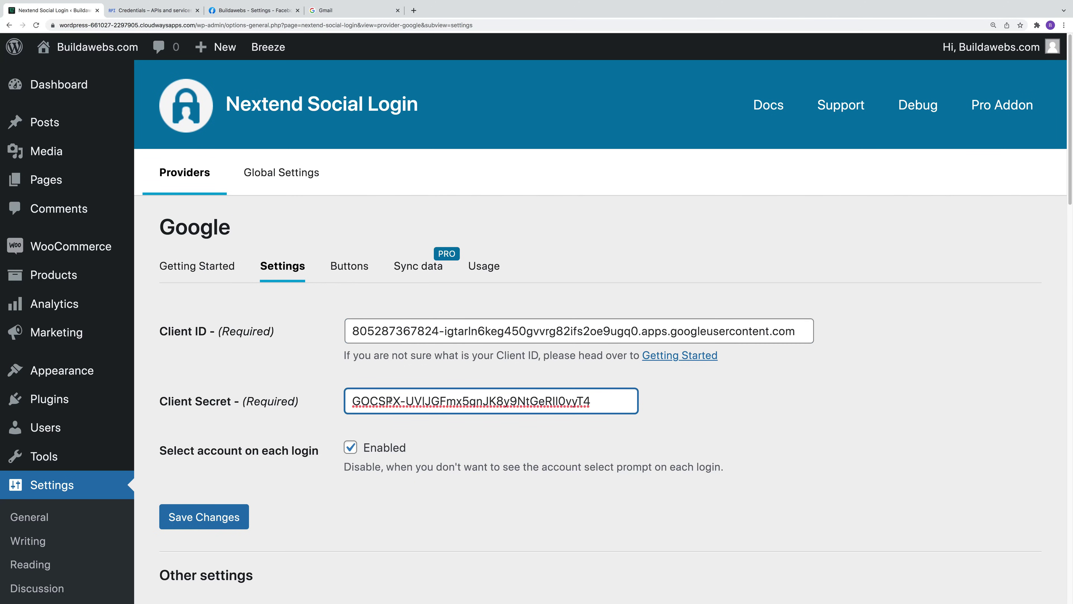
# Save the Google credentials, verify them with the Google account, and enable Google login.
pyautogui.click(210, 518)
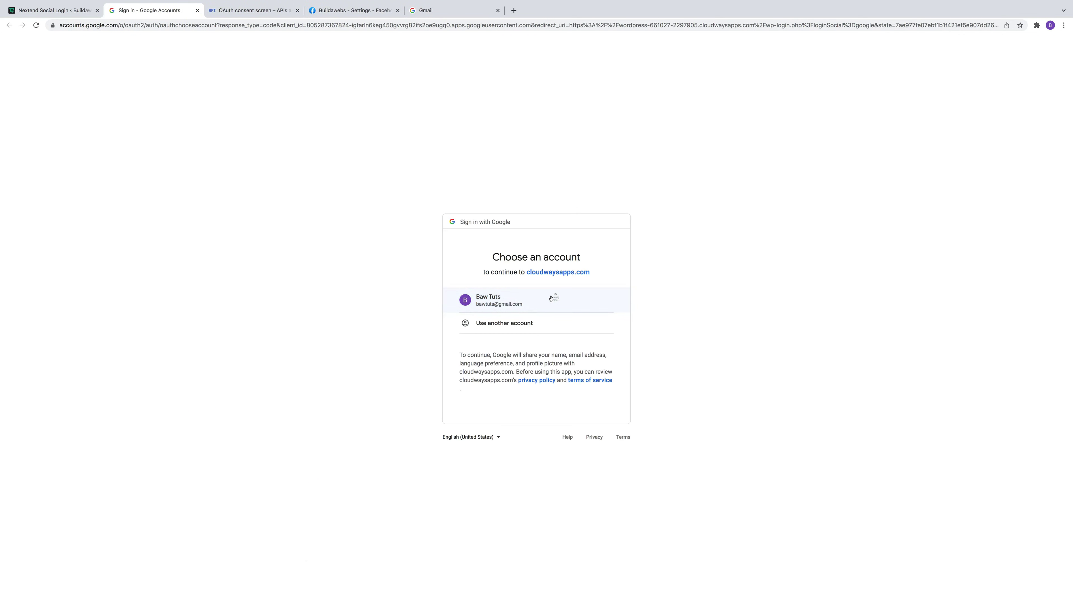
pyautogui.click(536, 300)
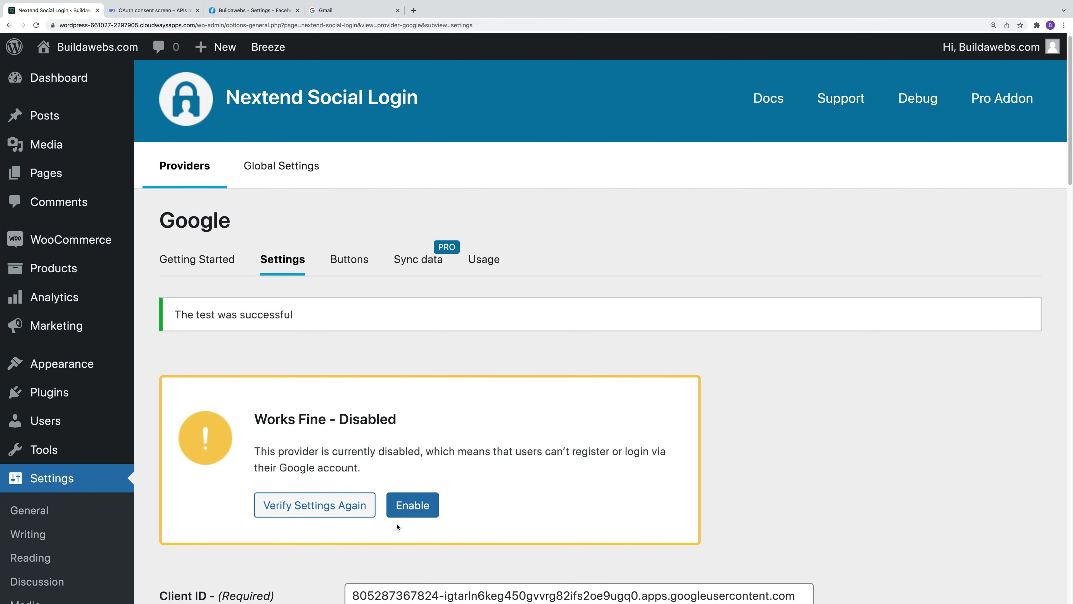
pyautogui.click(412, 507)
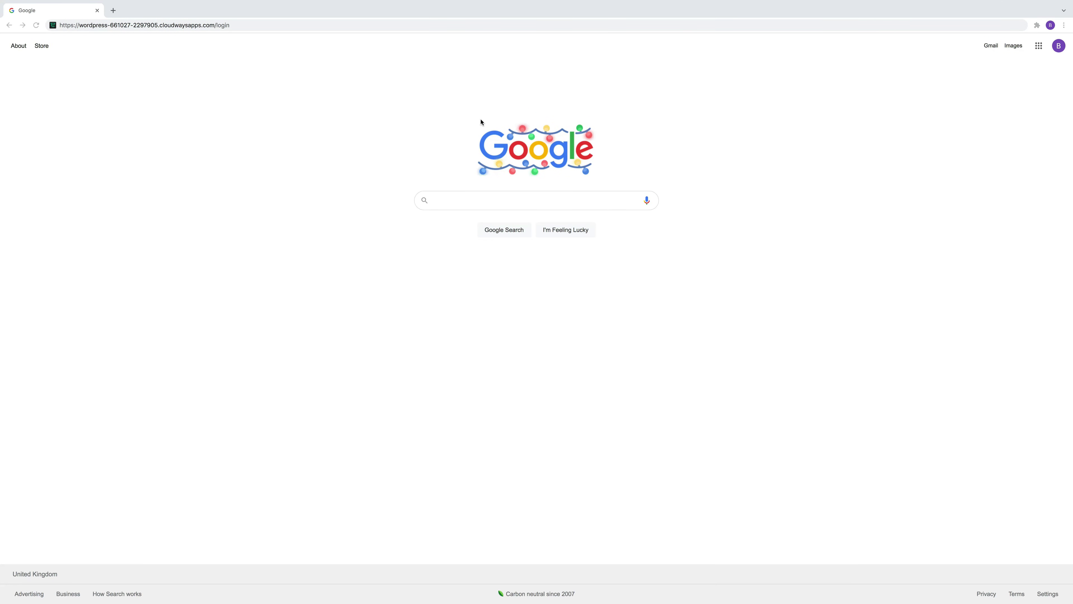
# Load the site's /login page to see the Continue with Facebook and Google buttons.
pyautogui.click(253, 25)
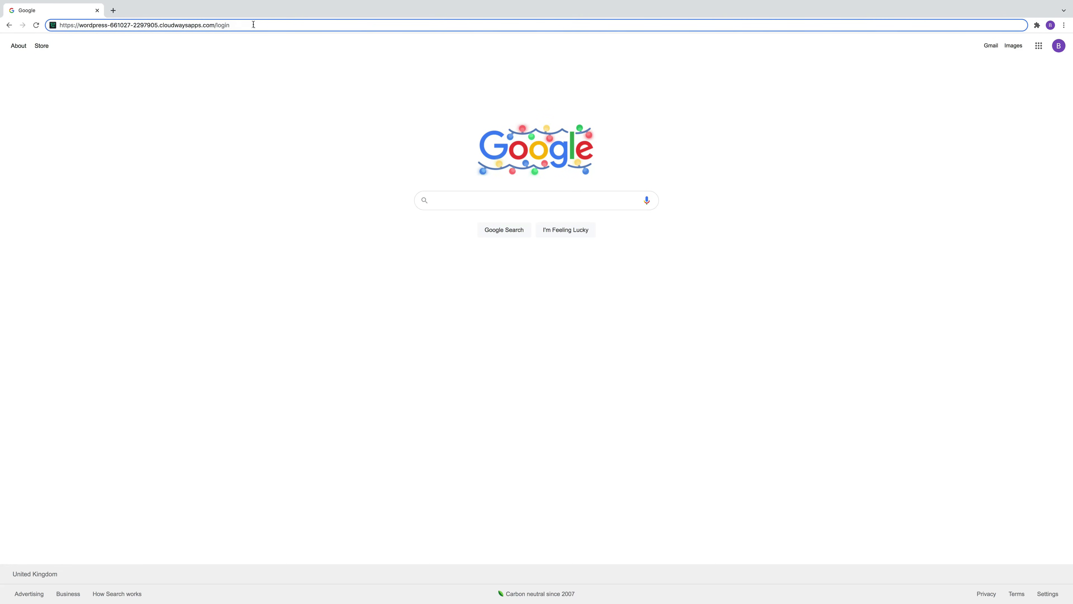
pyautogui.press('Return')
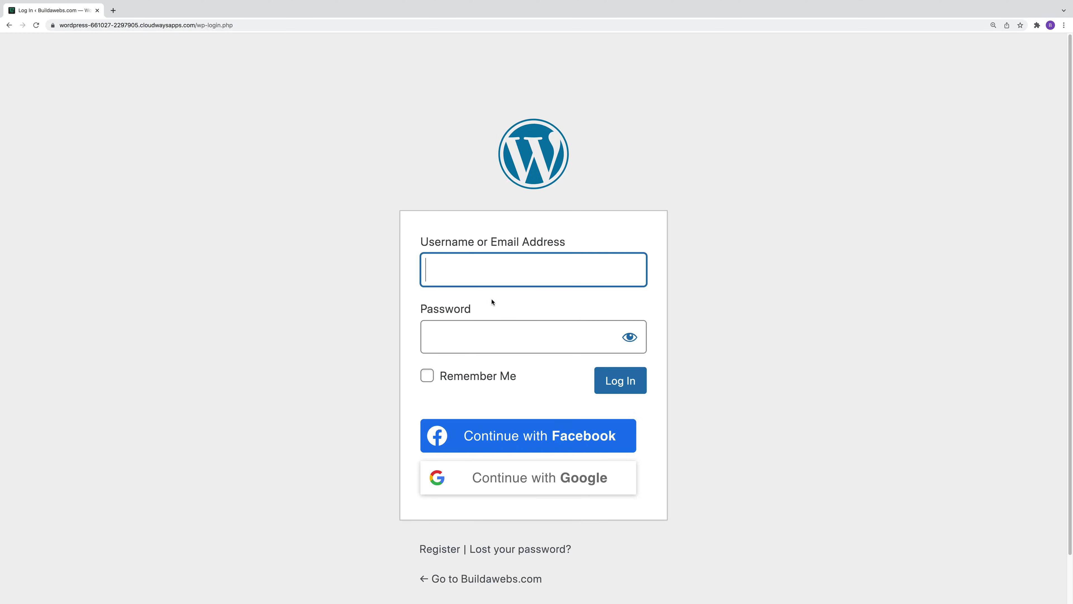